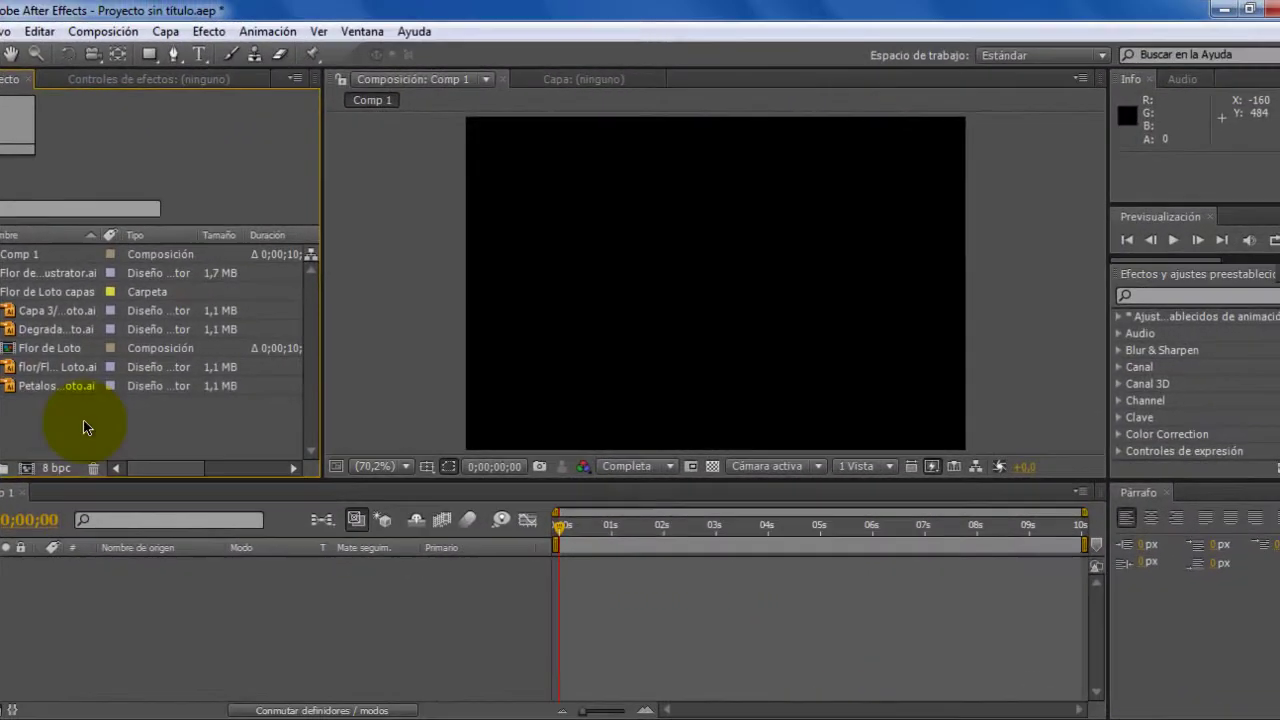
- Add the Flor de Loto composition as a layer in Comp 1 and scale it to 205%
{"action": "left_click", "coordinate": [37, 352]}
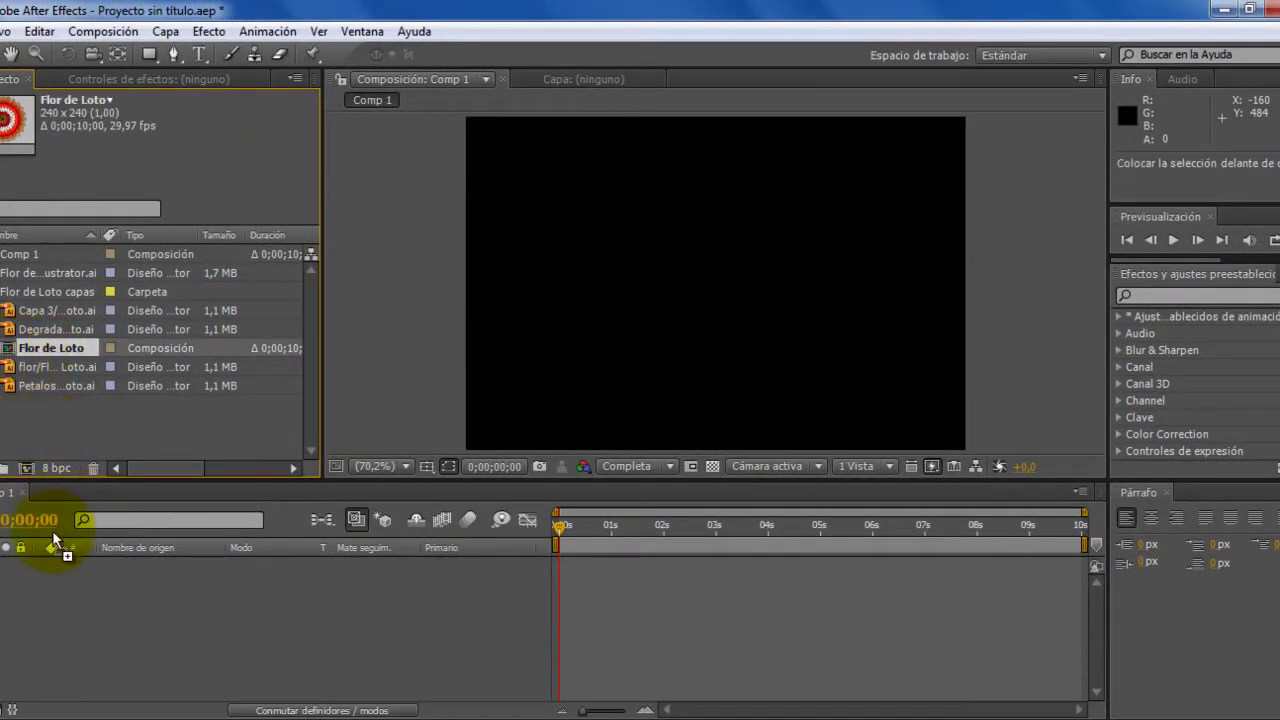
{"action": "left_click_drag", "start_coordinate": [25, 370], "coordinate": [57, 590]}
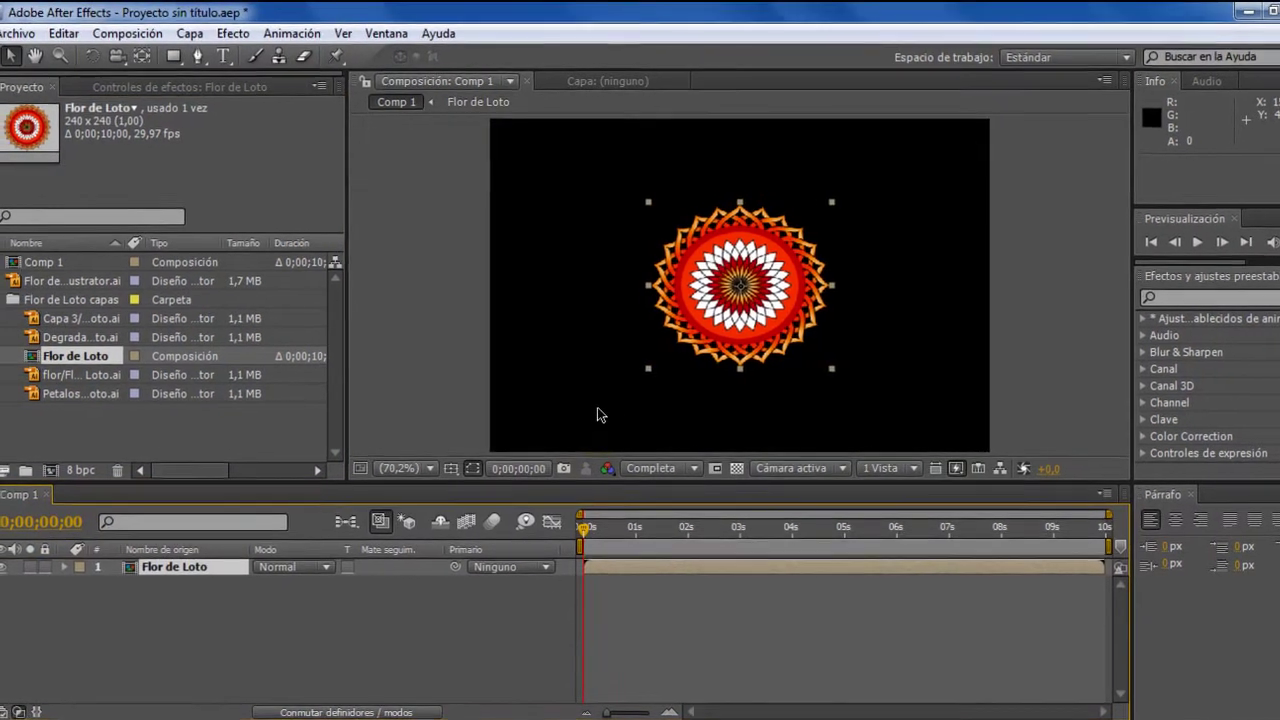
{"action": "key", "text": "s"}
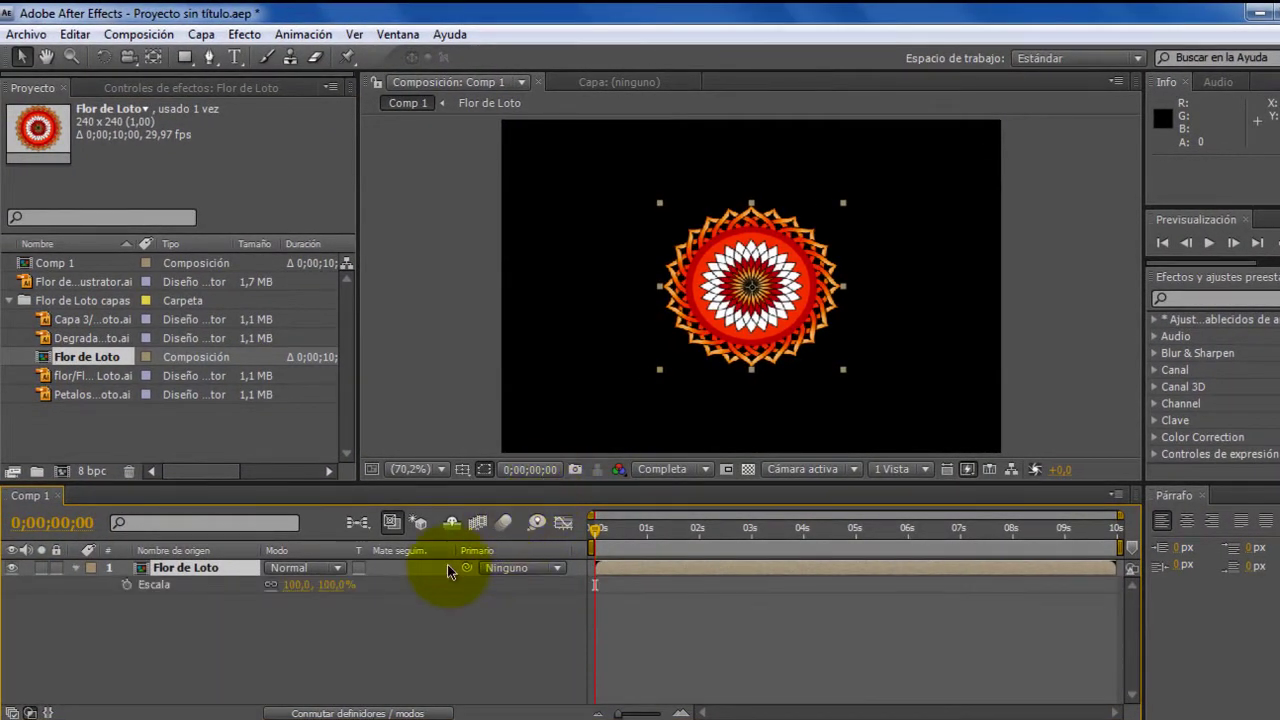
{"action": "left_click_drag", "start_coordinate": [292, 585], "coordinate": [404, 589]}
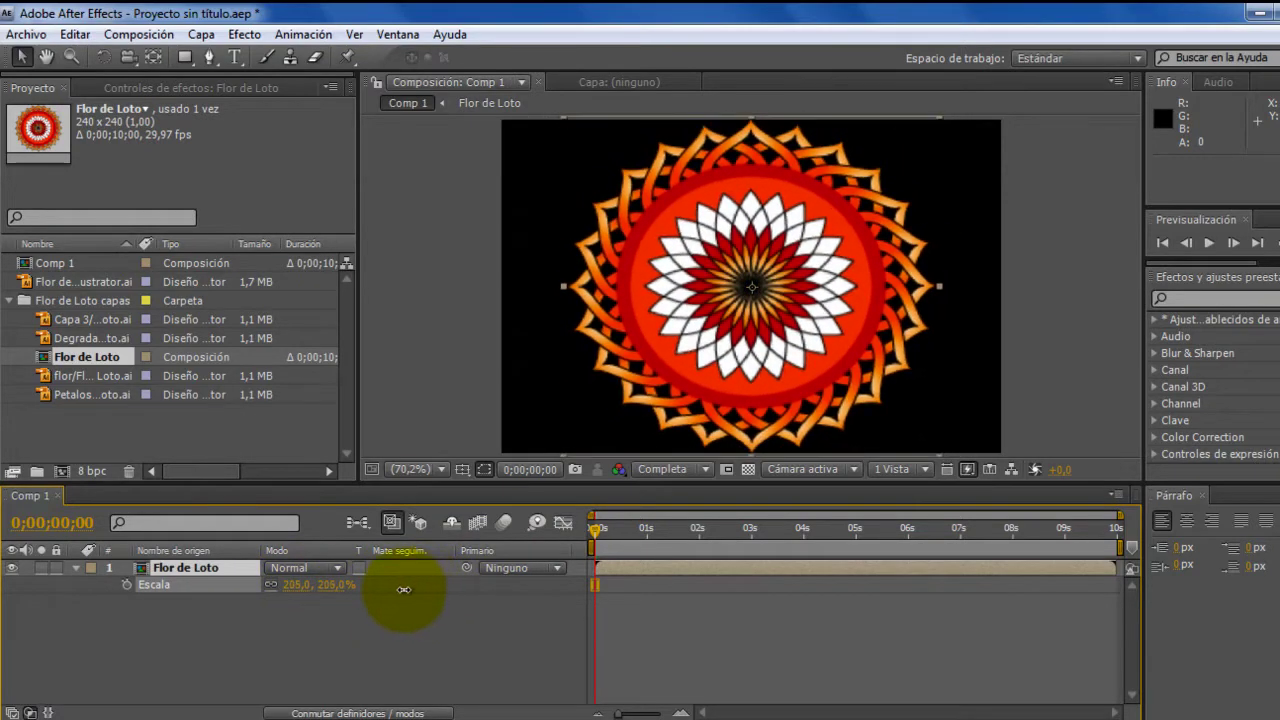
{"action": "left_click", "coordinate": [380, 640]}
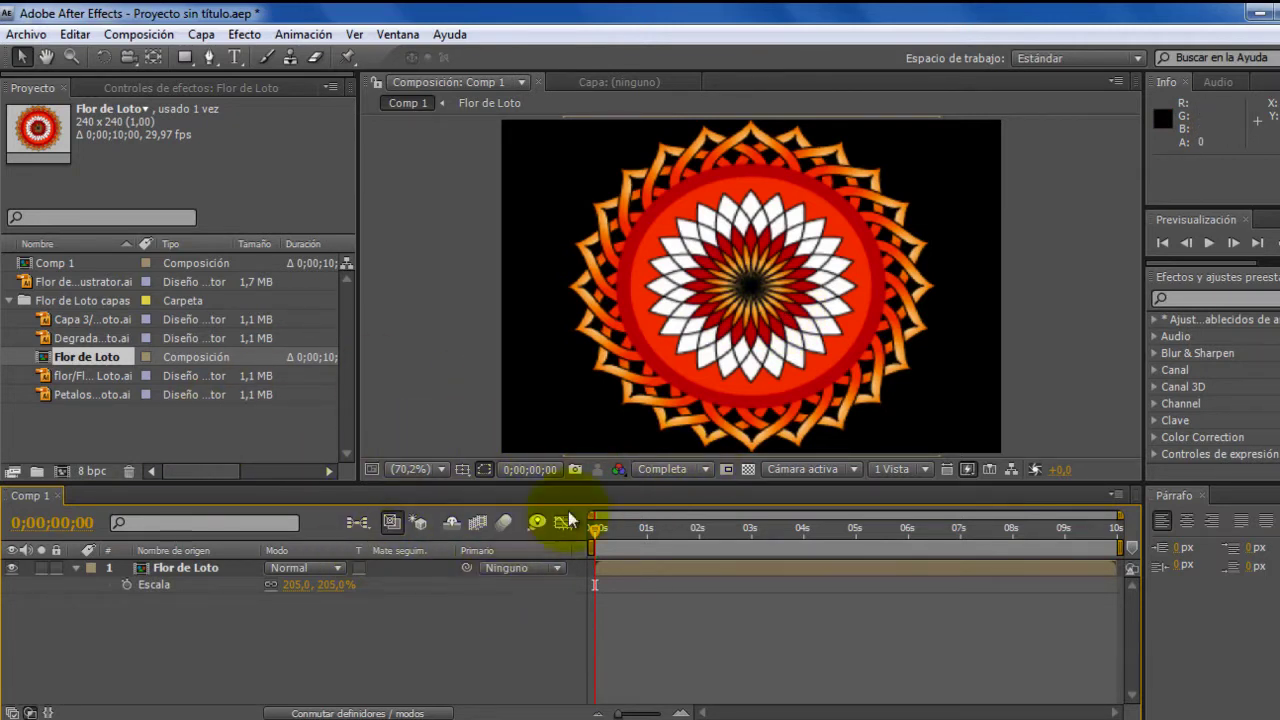
- Search 'cc kaleida' in Effects & Presets and apply CC Kaleida to the Flor de Loto layer
{"action": "left_click", "coordinate": [175, 440]}
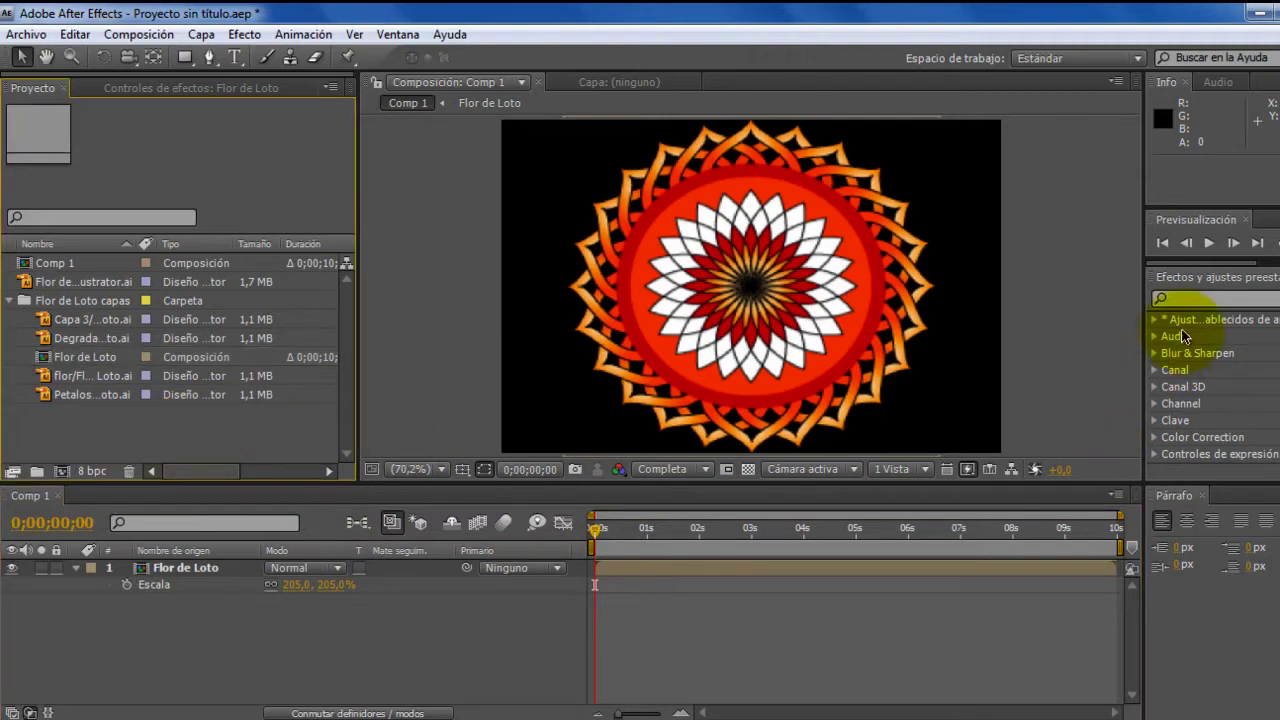
{"action": "left_click", "coordinate": [1197, 299]}
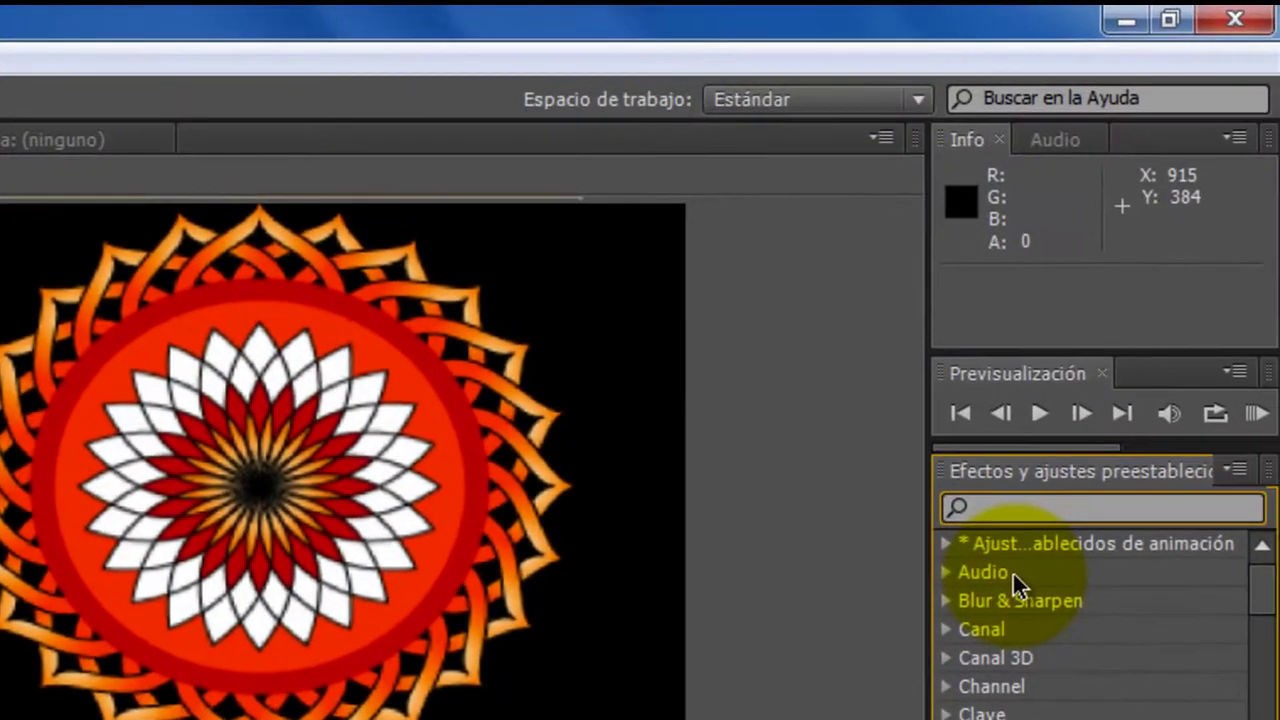
{"action": "type", "text": "cc ka"}
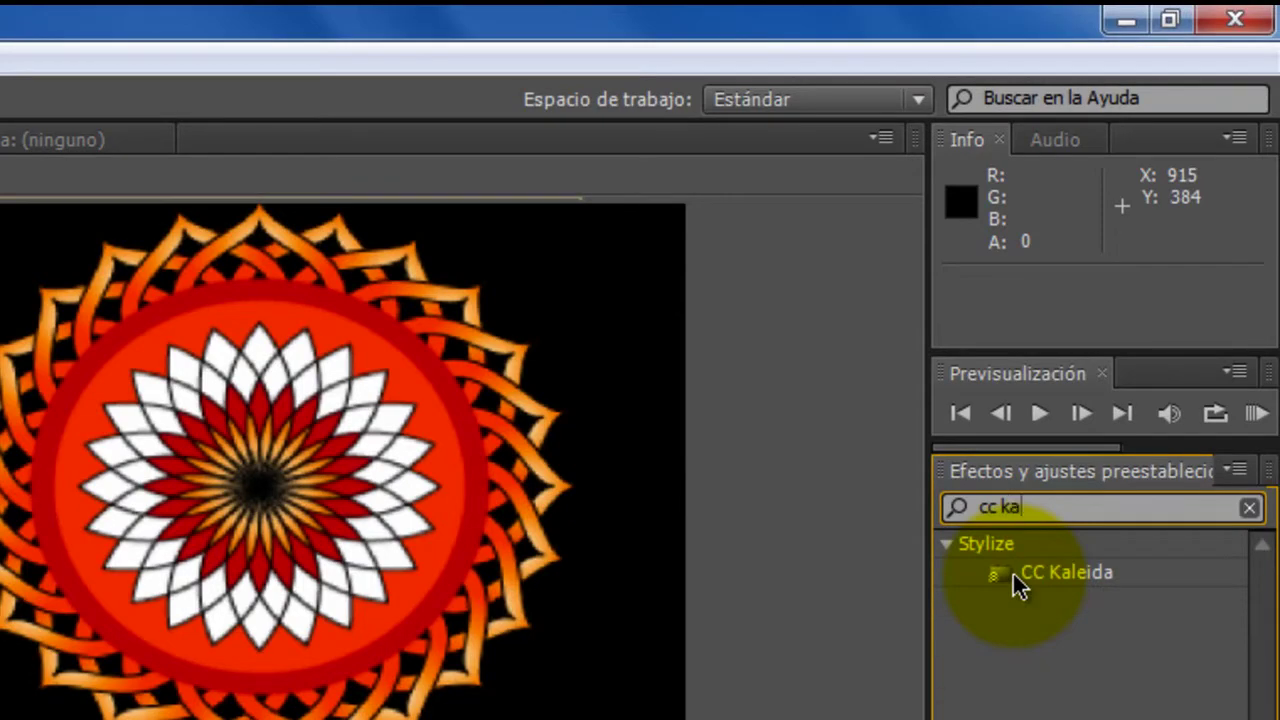
{"action": "type", "text": "leida"}
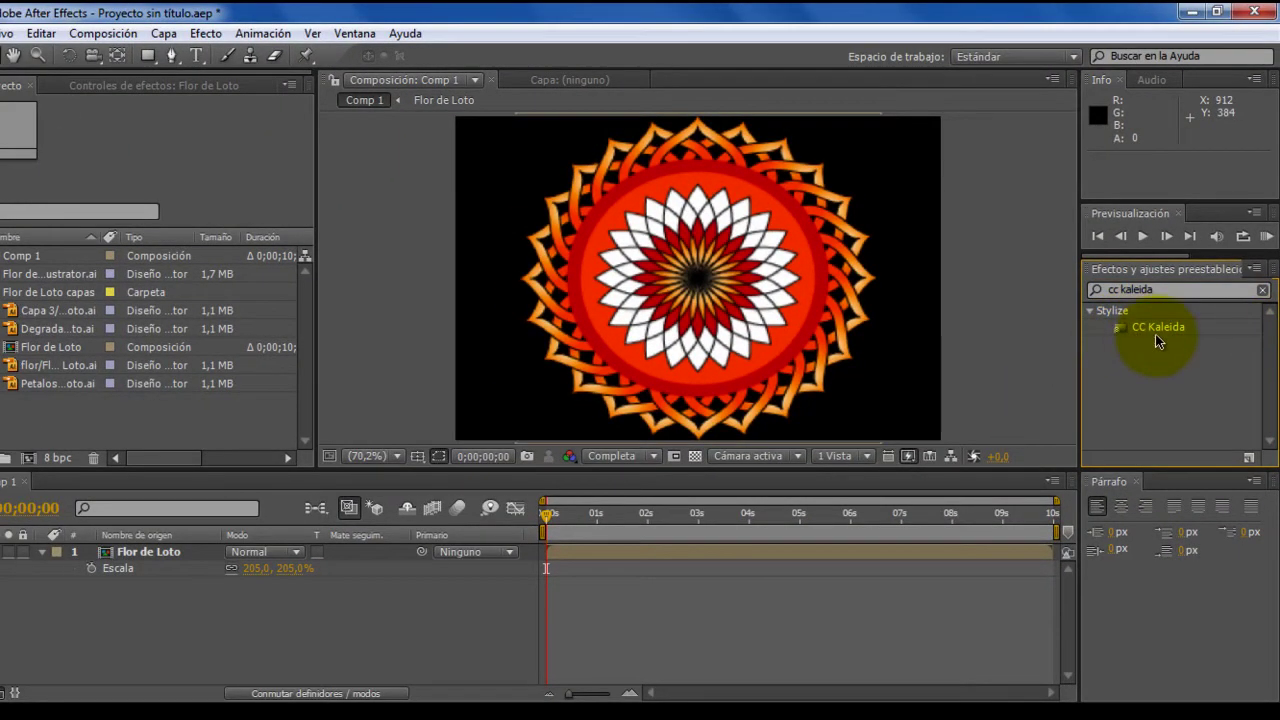
{"action": "mouse_move", "coordinate": [1161, 327]}
{"action": "left_mouse_down"}
{"action": "mouse_move", "coordinate": [829, 327]}
{"action": "mouse_move", "coordinate": [440, 422]}
{"action": "left_mouse_up"}
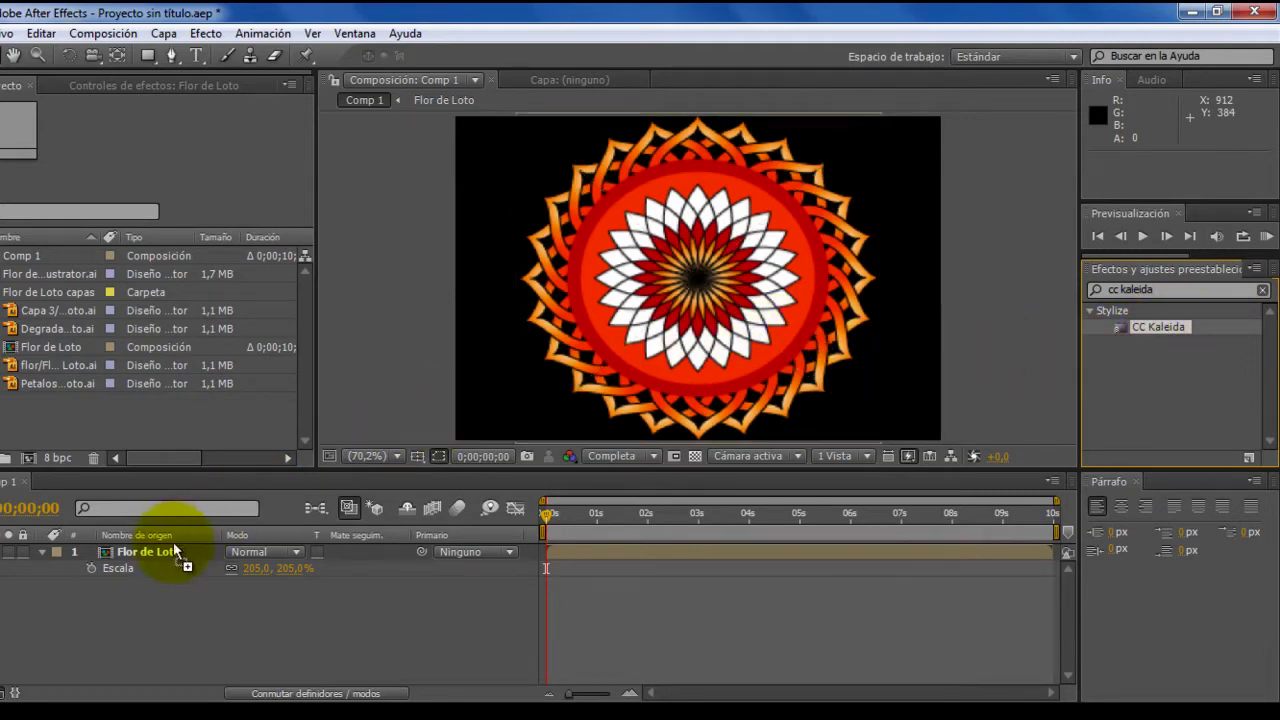
{"action": "left_click_drag", "start_coordinate": [173, 545], "coordinate": [167, 548]}
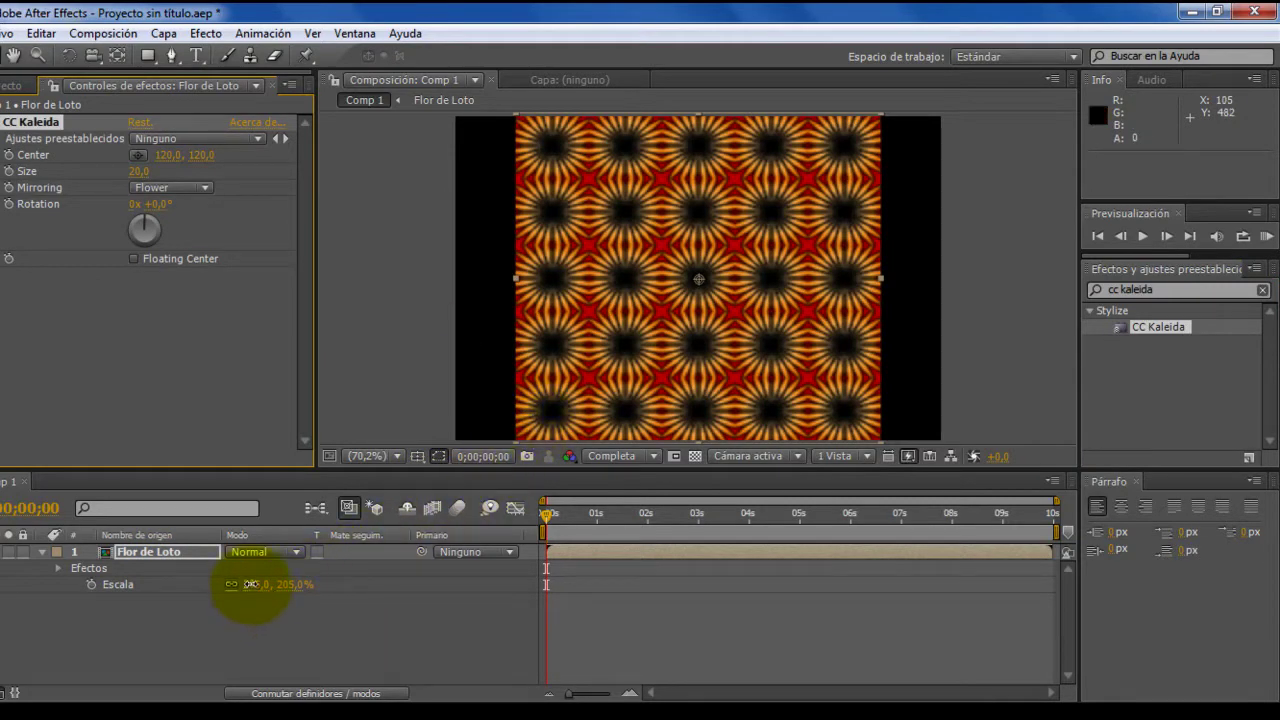
- Scale the layer to 288%, keyframe CC Kaleida Rotation to 1x at the last frame, and preview
{"action": "left_click_drag", "start_coordinate": [249, 584], "coordinate": [315, 561]}
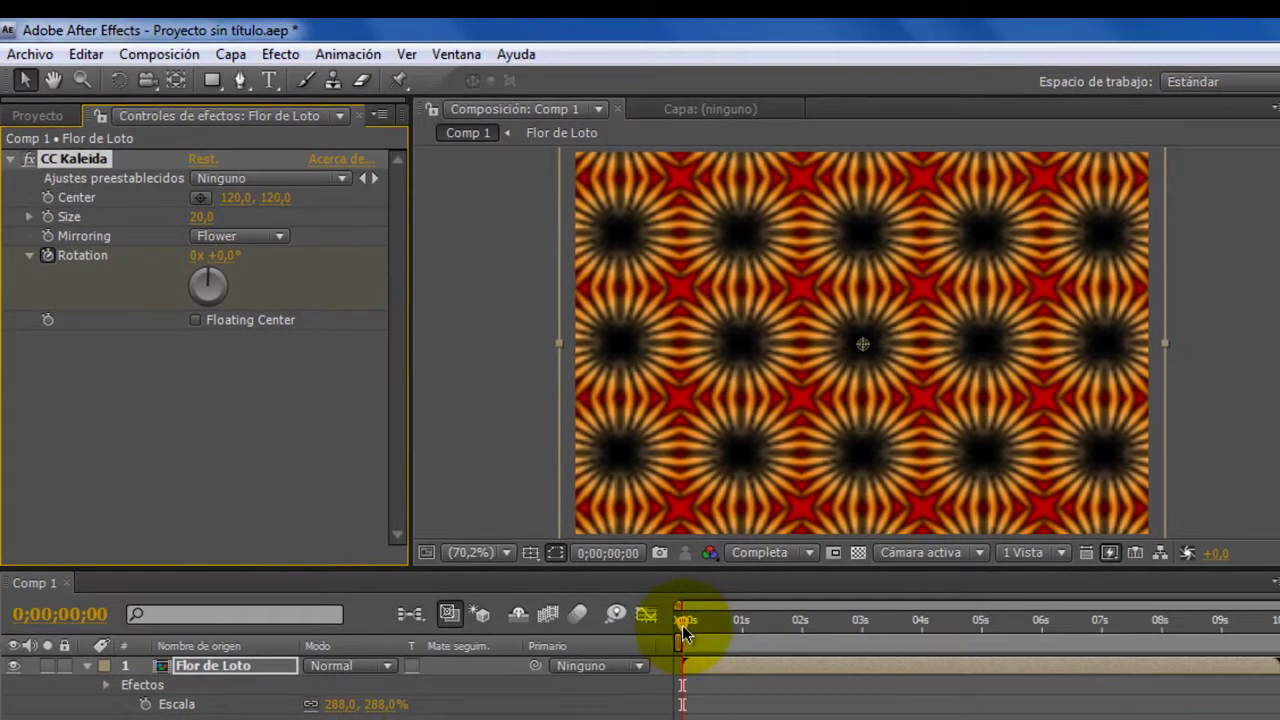
{"action": "left_click_drag", "start_coordinate": [682, 625], "coordinate": [975, 622]}
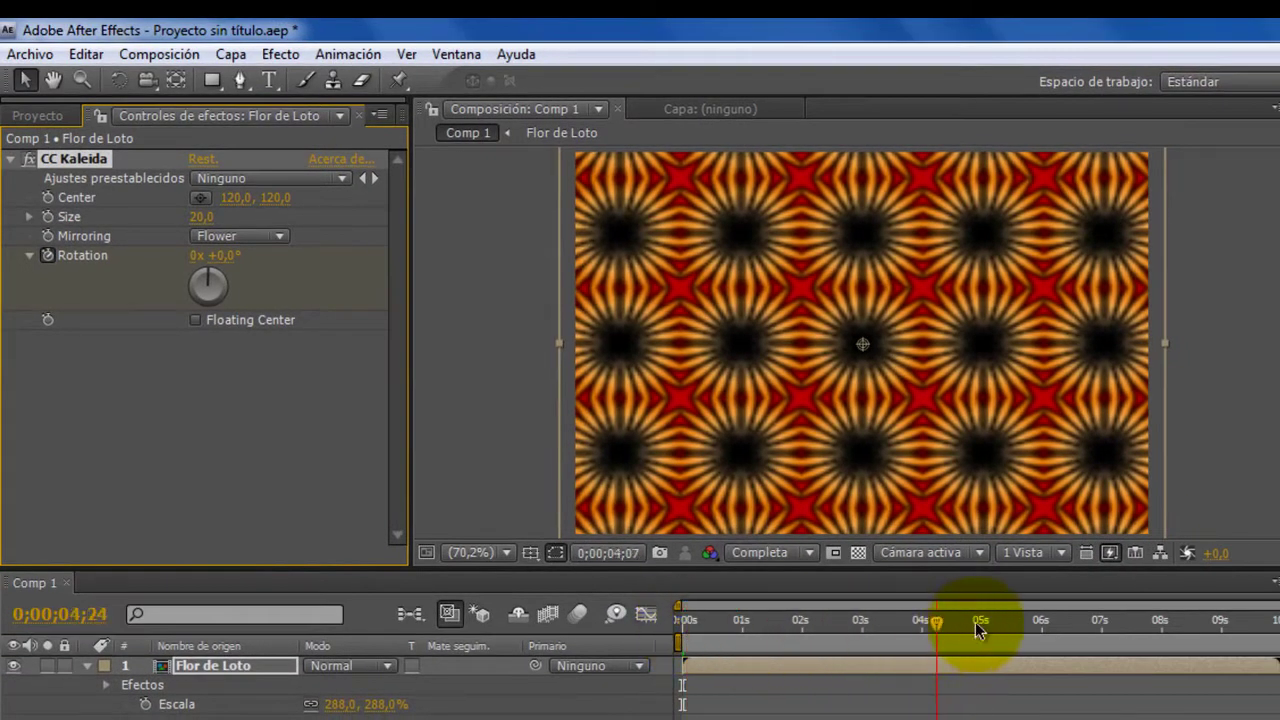
{"action": "left_click_drag", "start_coordinate": [1275, 625], "coordinate": [1279, 624]}
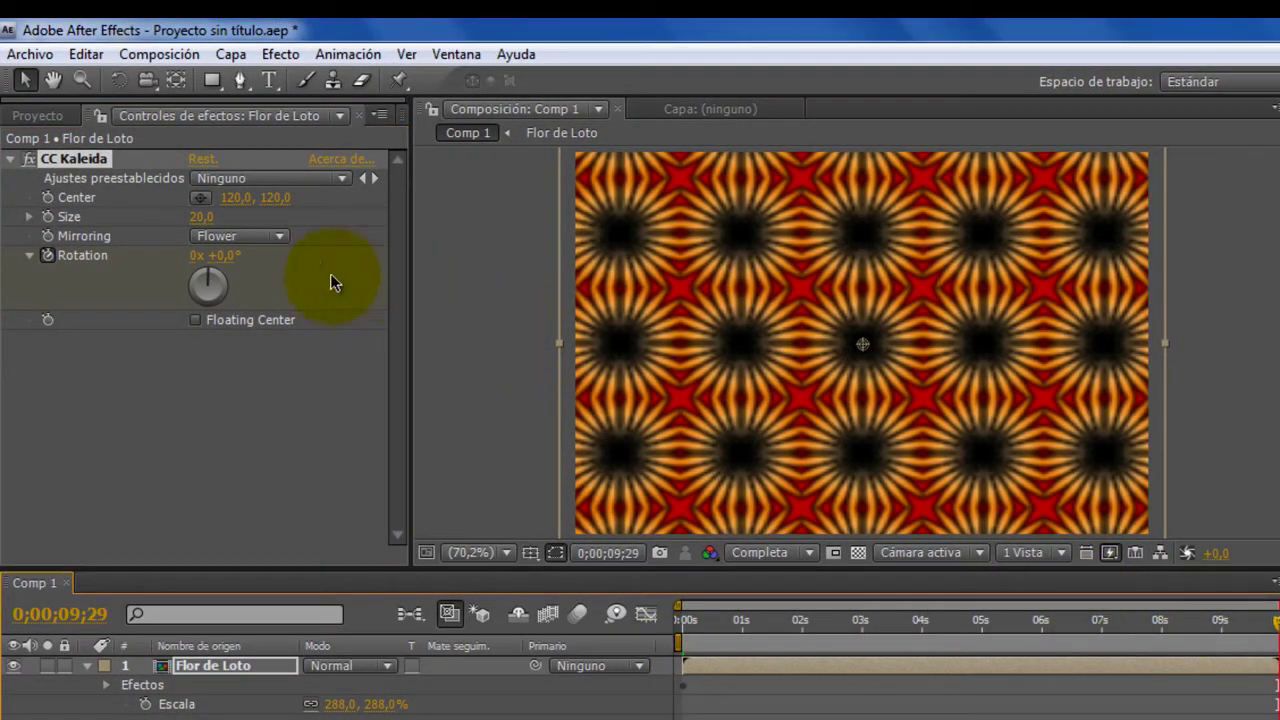
{"action": "left_click", "coordinate": [196, 255]}
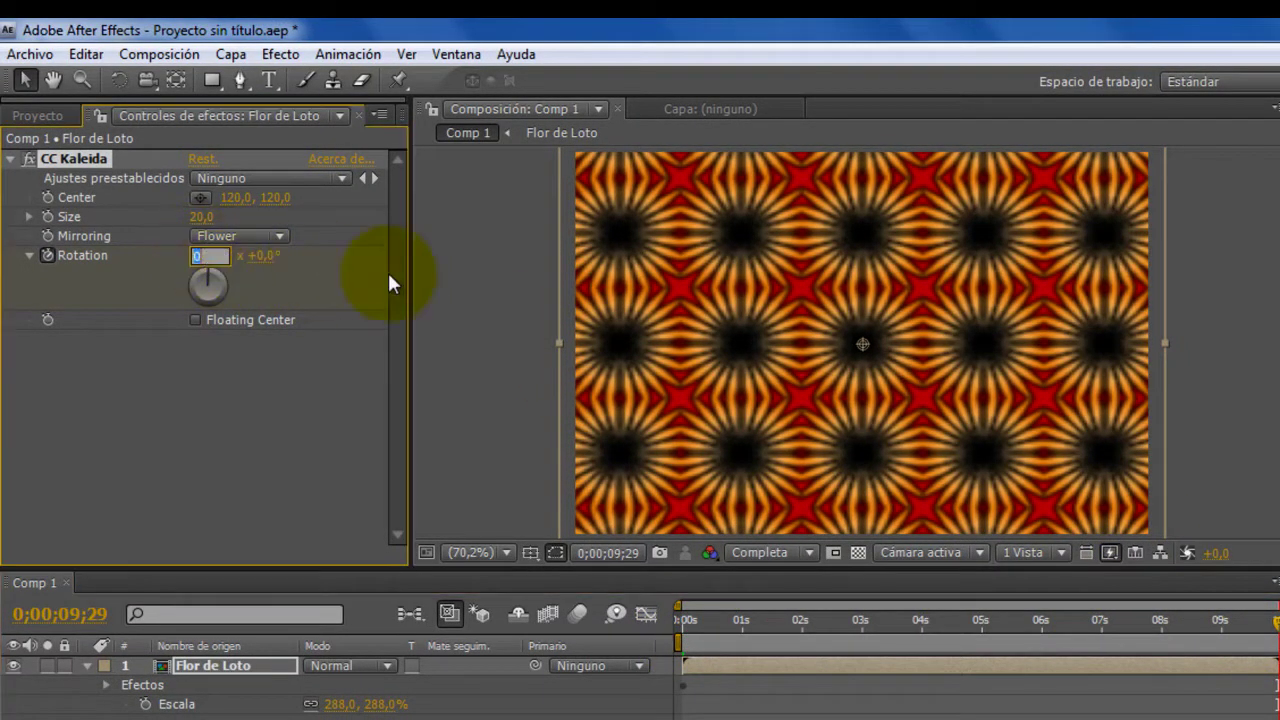
{"action": "type", "text": "1"}
{"action": "left_click", "coordinate": [307, 432]}
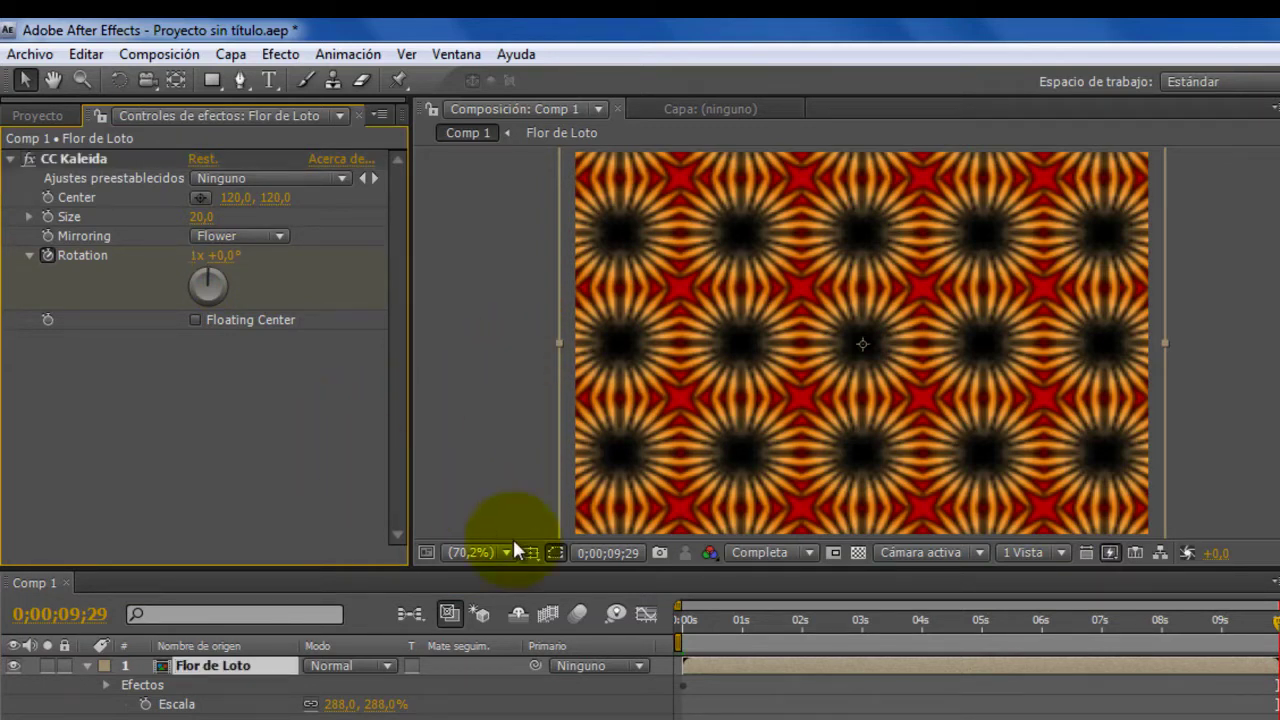
{"action": "left_click_drag", "start_coordinate": [1275, 620], "coordinate": [680, 616]}
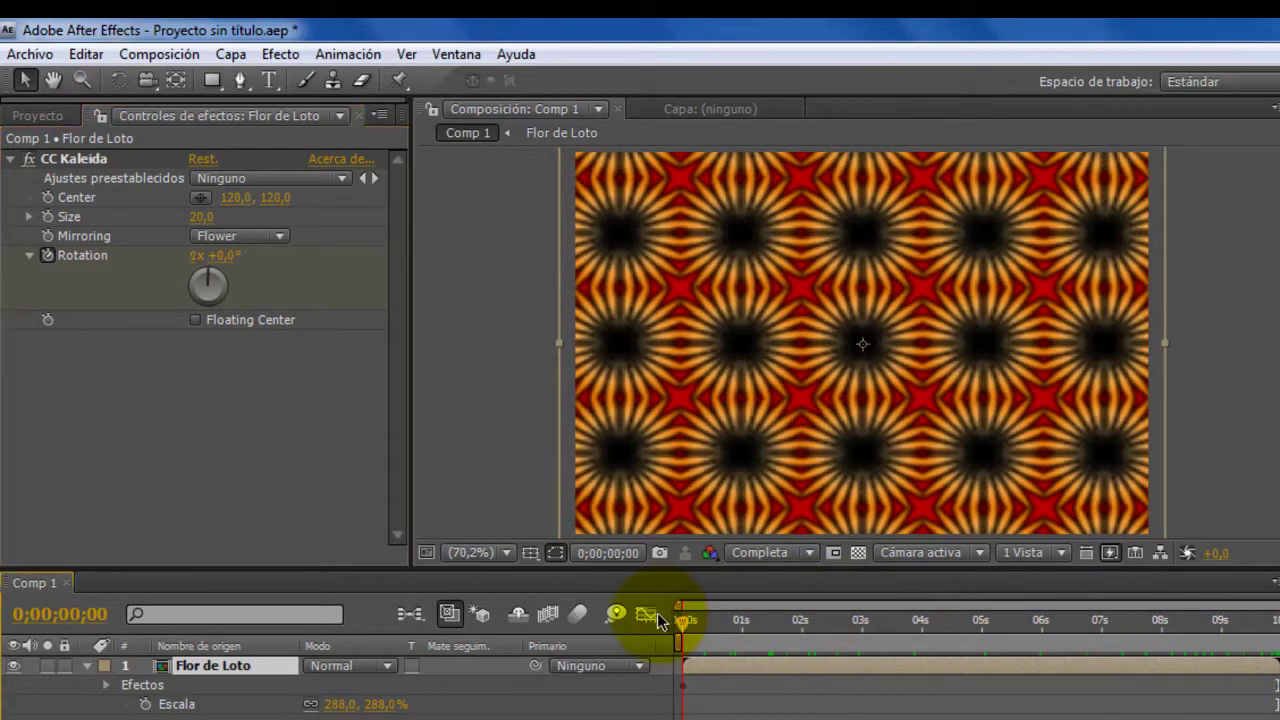
{"action": "key", "text": "space"}
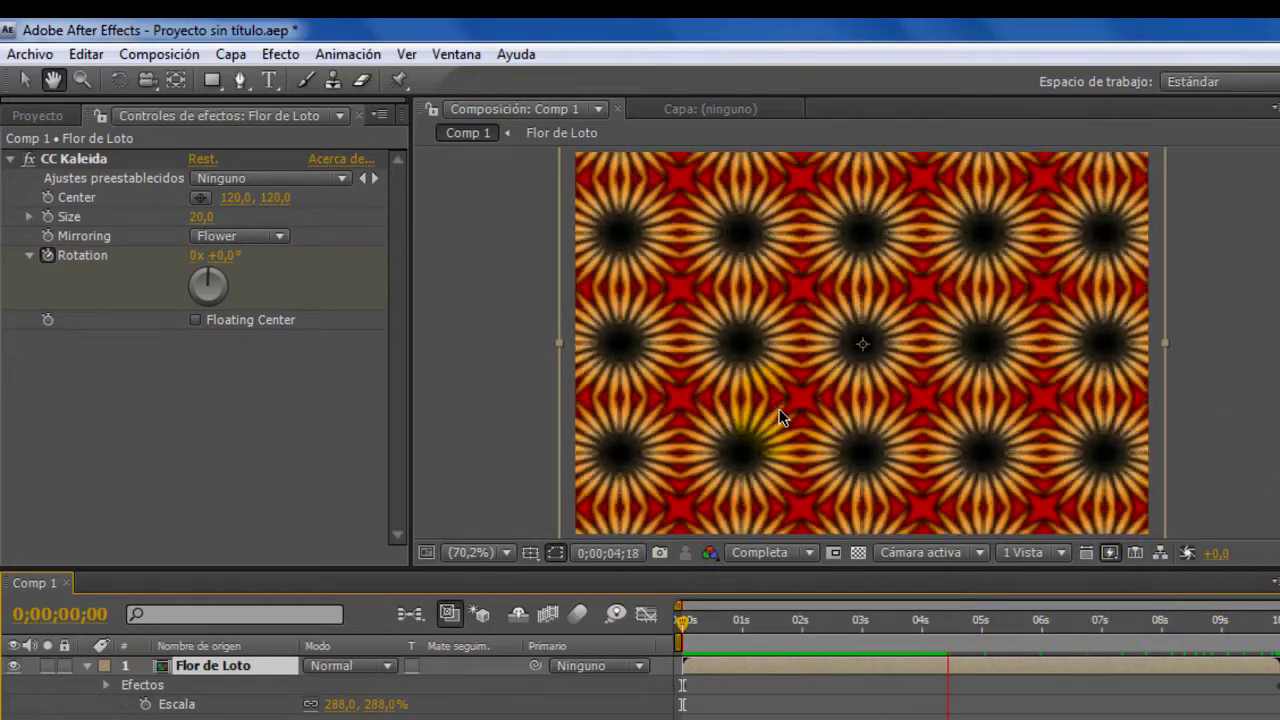
- Switch CC Kaleida Mirroring from Starlish to Unfold and preview the pattern
{"action": "key", "text": "space"}
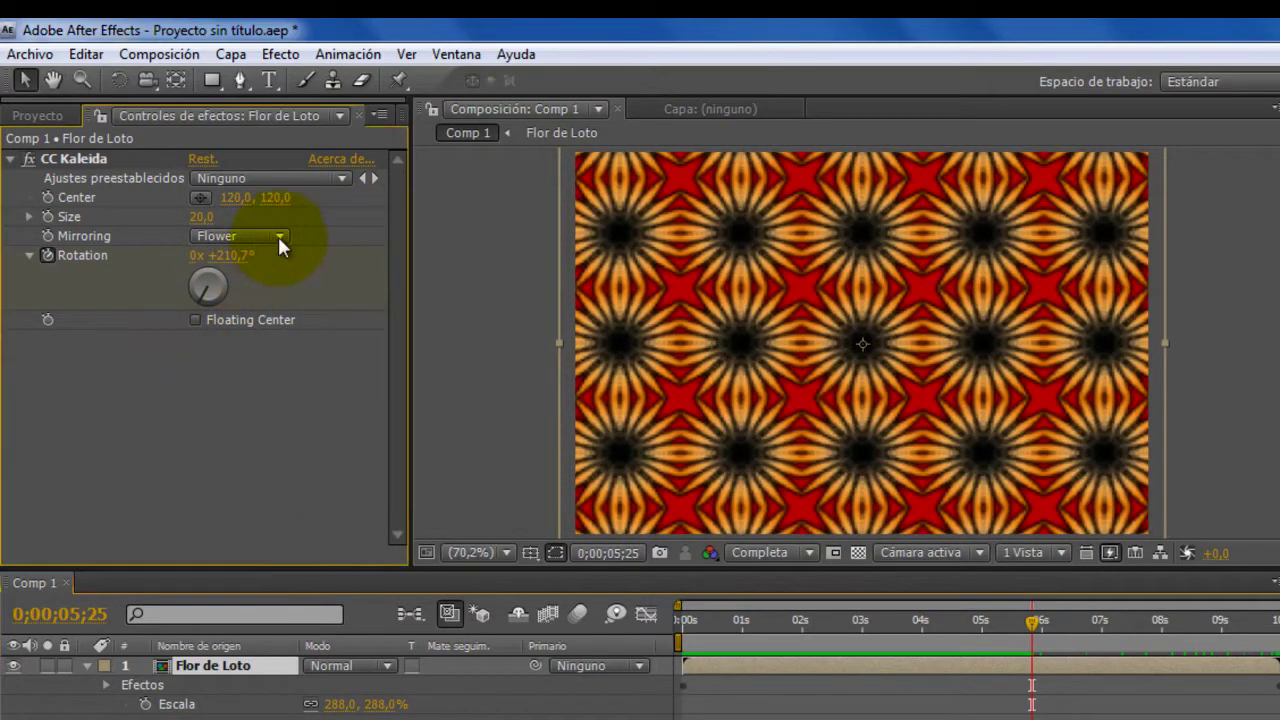
{"action": "left_click", "coordinate": [278, 240]}
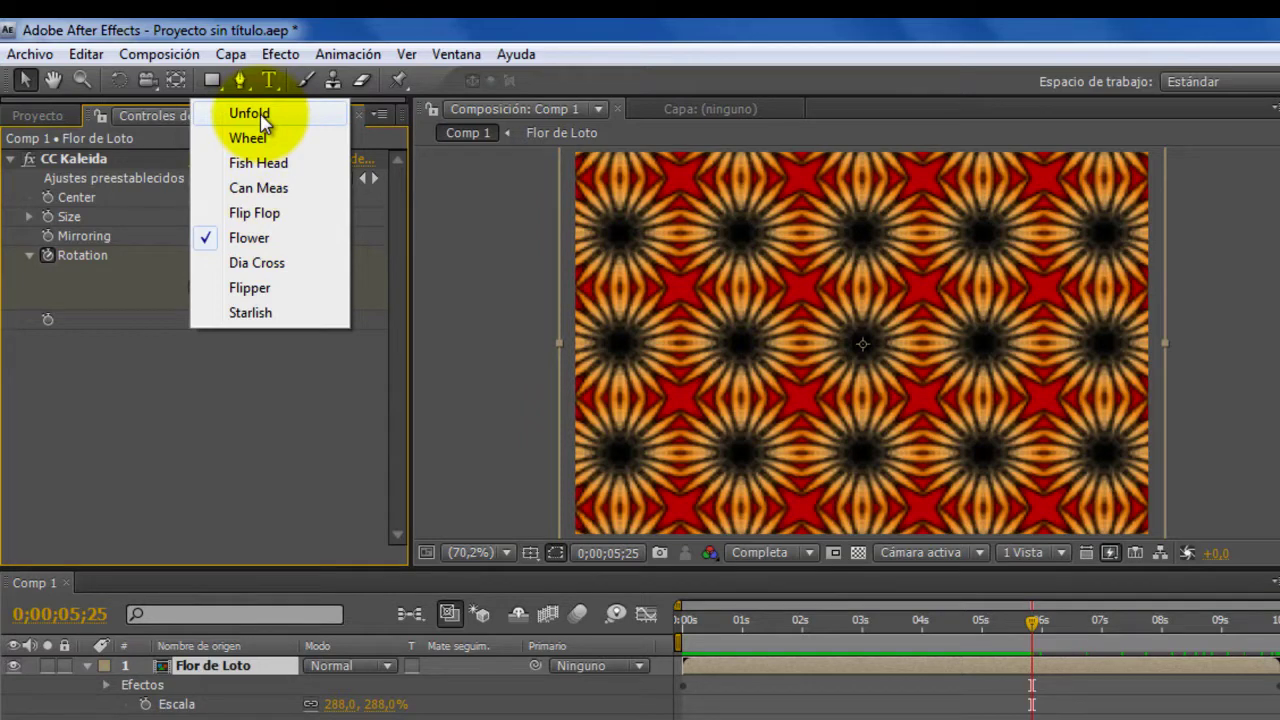
{"action": "left_click", "coordinate": [262, 313]}
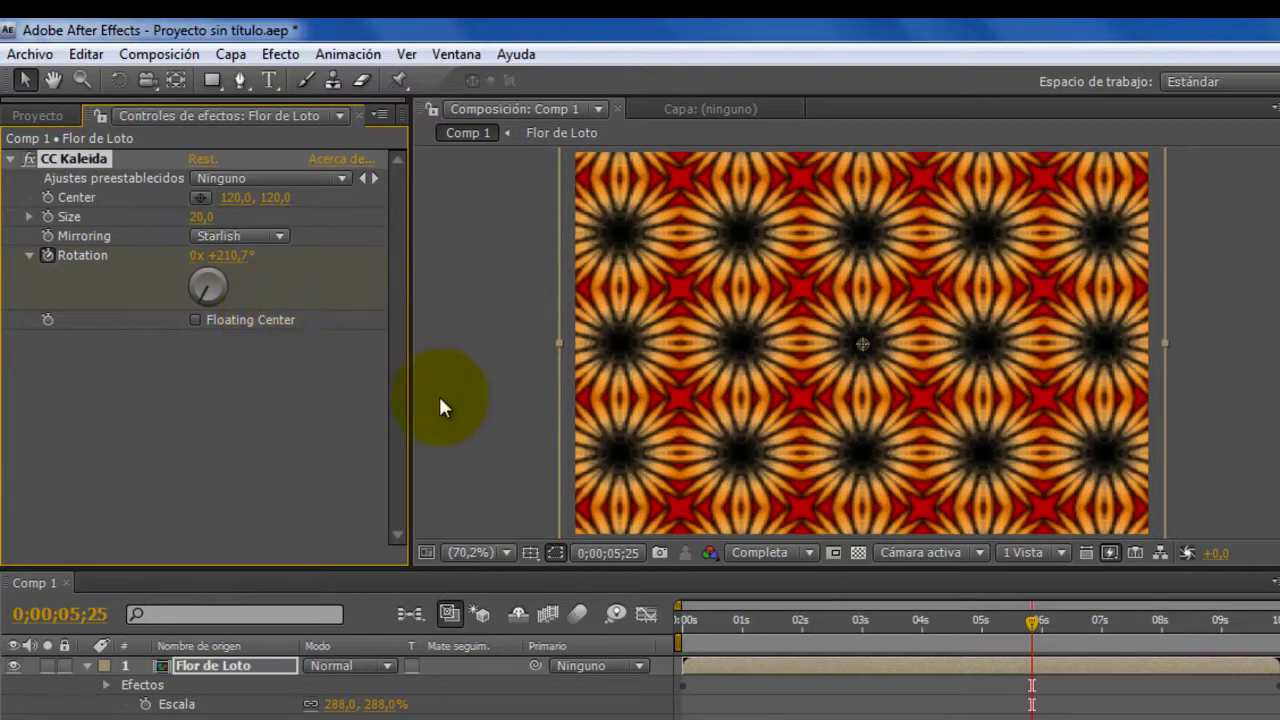
{"action": "left_click", "coordinate": [278, 240]}
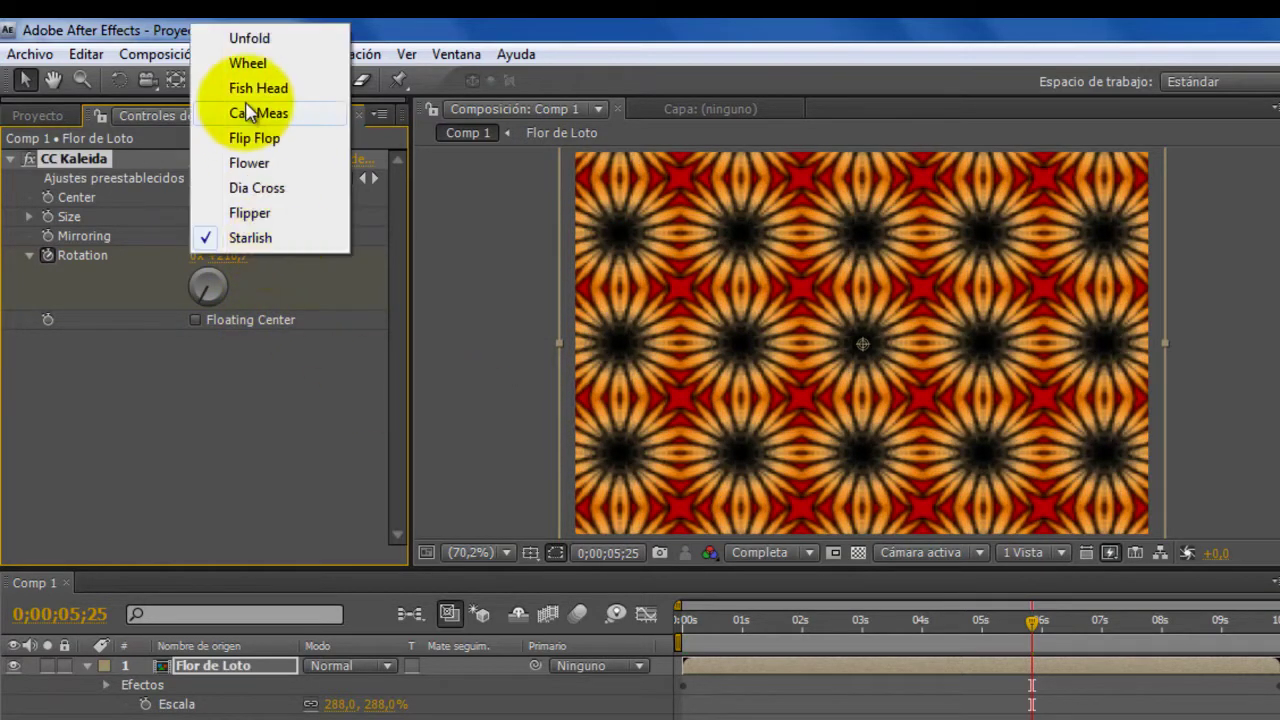
{"action": "left_click", "coordinate": [250, 34]}
{"action": "key", "text": "space"}
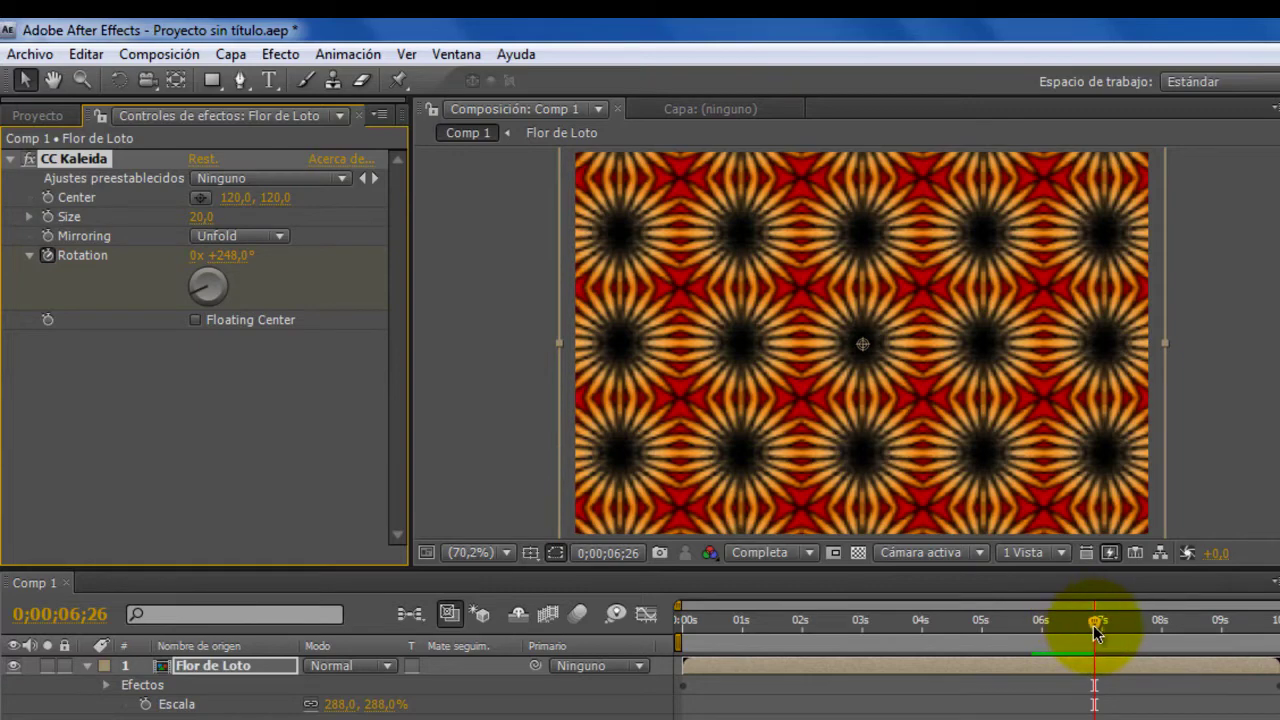
- Keyframe the CC Kaleida Center and Size, with Rotation at 1x on the last frame
{"action": "left_click_drag", "start_coordinate": [1097, 630], "coordinate": [667, 633]}
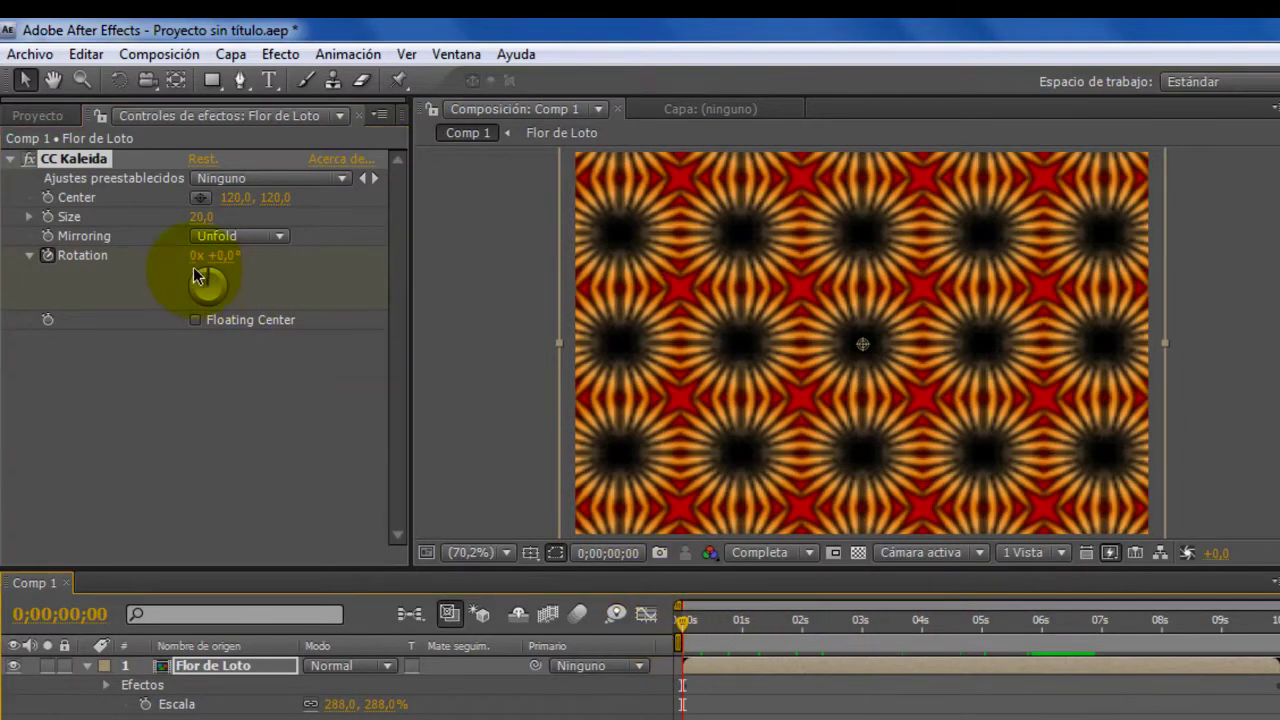
{"action": "left_click", "coordinate": [46, 199]}
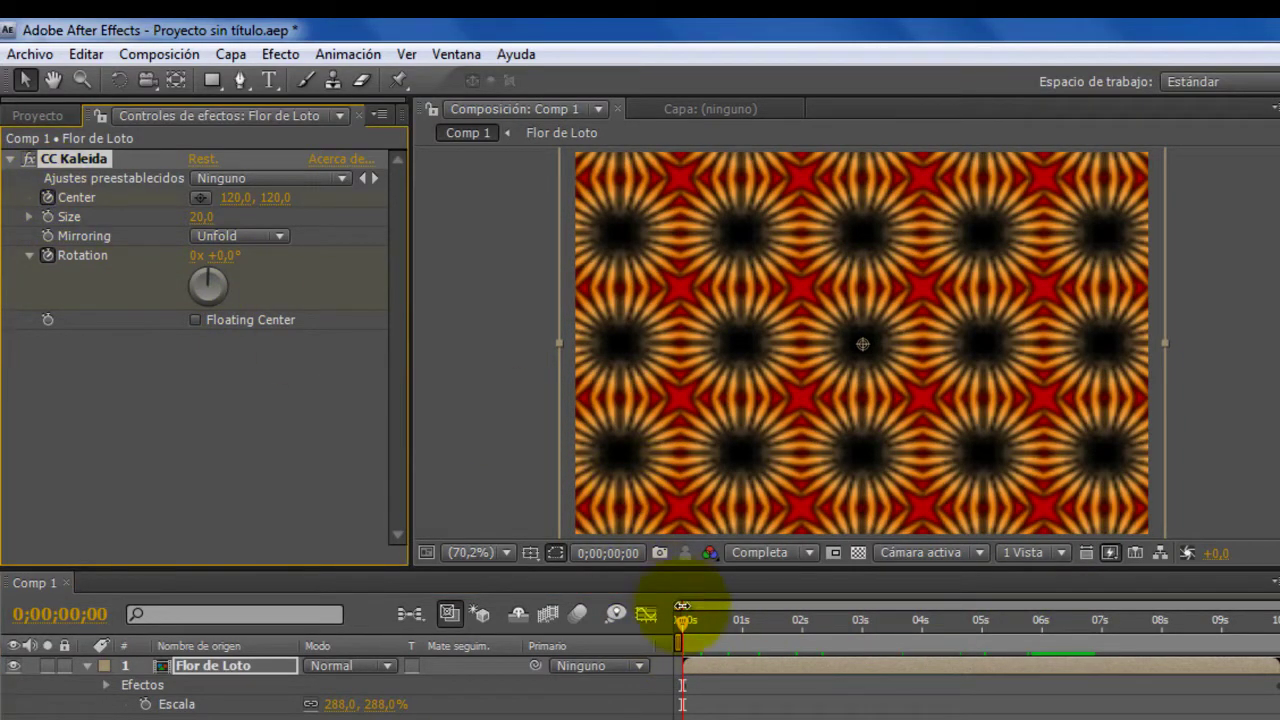
{"action": "left_click_drag", "start_coordinate": [686, 628], "coordinate": [1275, 622]}
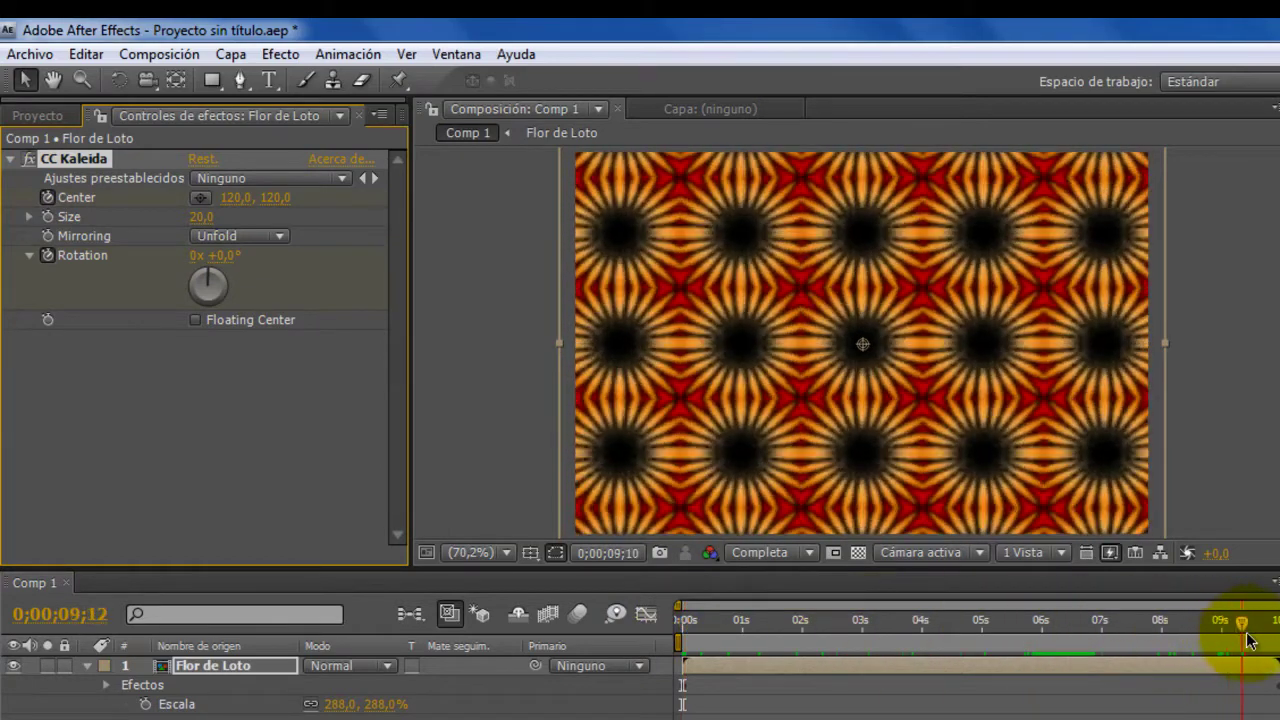
{"action": "left_click_drag", "start_coordinate": [196, 255], "coordinate": [206, 255]}
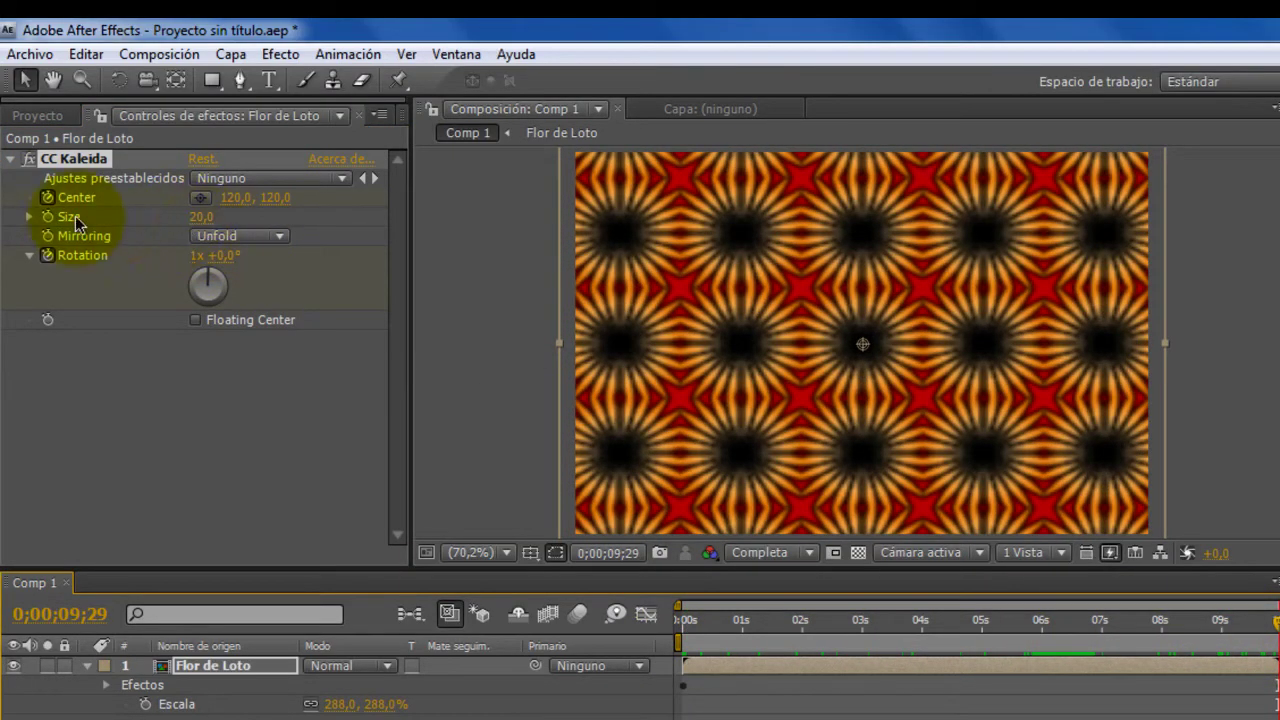
{"action": "left_click", "coordinate": [46, 218]}
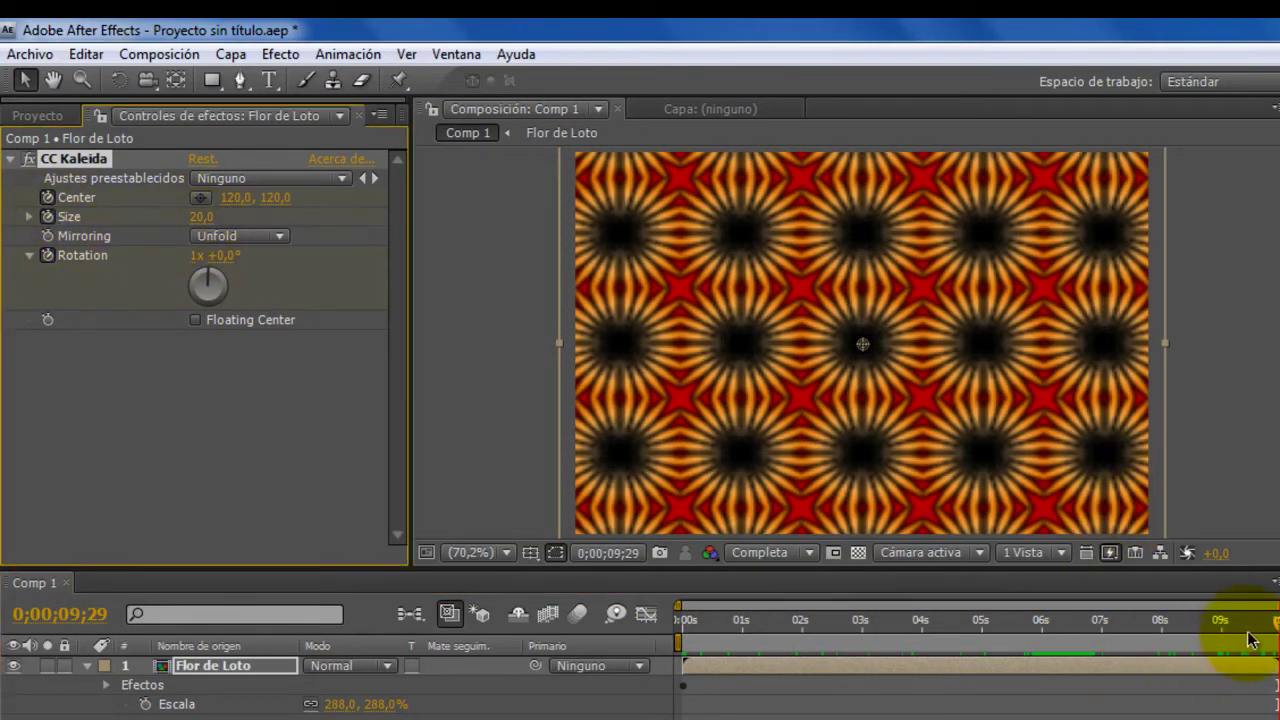
- At the first frame, move the kaleidoscope centre toward the upper left
{"action": "left_click_drag", "start_coordinate": [1272, 622], "coordinate": [648, 664]}
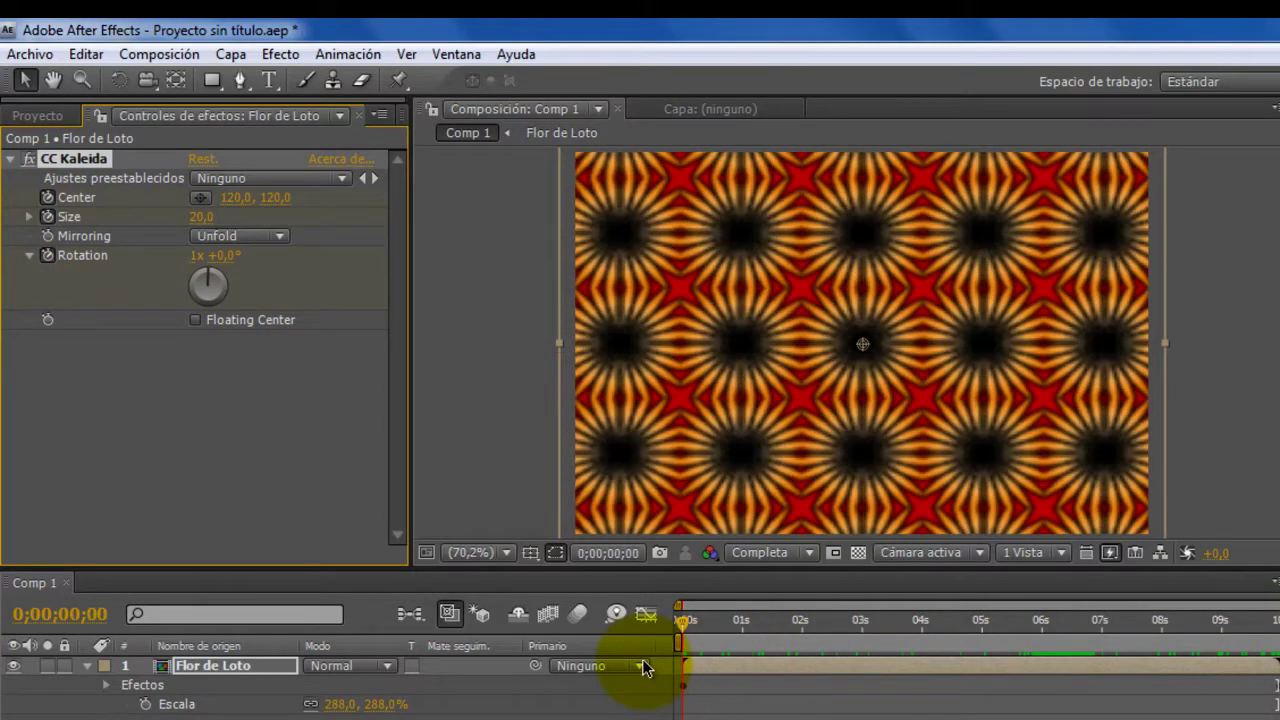
{"action": "left_click", "coordinate": [220, 277]}
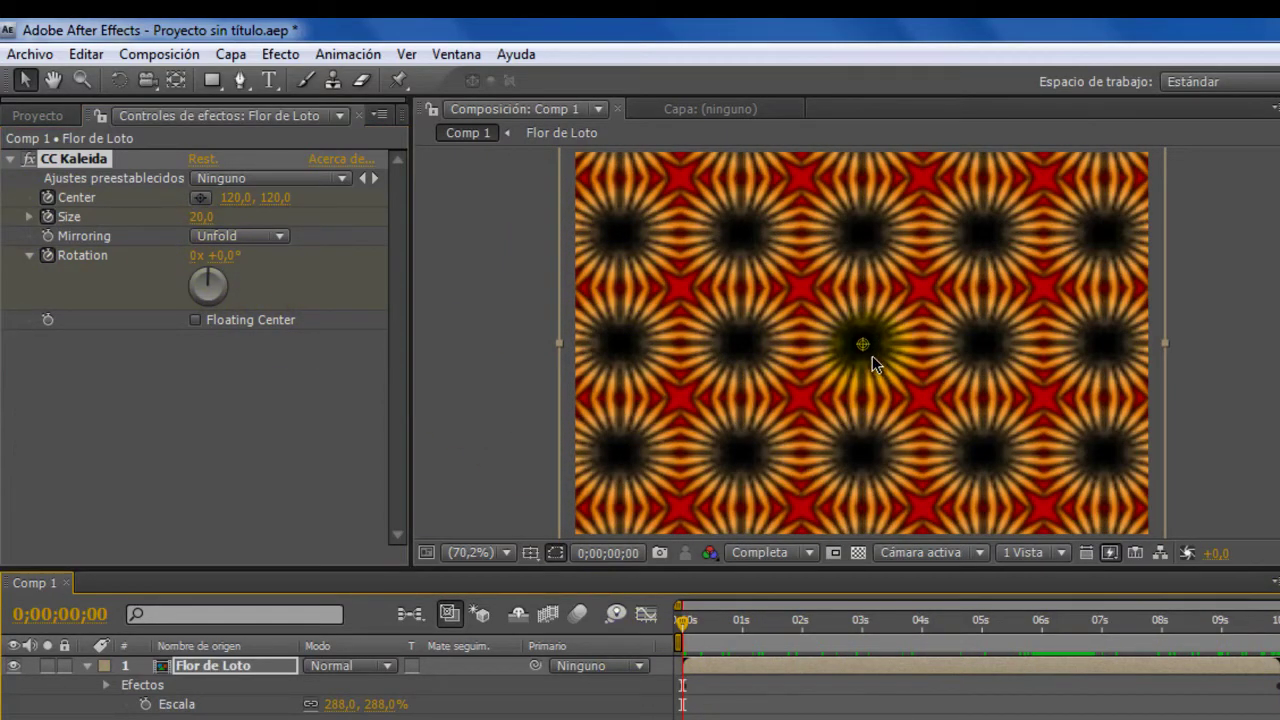
{"action": "mouse_move", "coordinate": [862, 343]}
{"action": "left_mouse_down"}
{"action": "mouse_move", "coordinate": [628, 207]}
{"action": "mouse_move", "coordinate": [842, 337]}
{"action": "mouse_move", "coordinate": [835, 421]}
{"action": "mouse_move", "coordinate": [639, 337]}
{"action": "mouse_move", "coordinate": [507, 163]}
{"action": "left_mouse_up"}
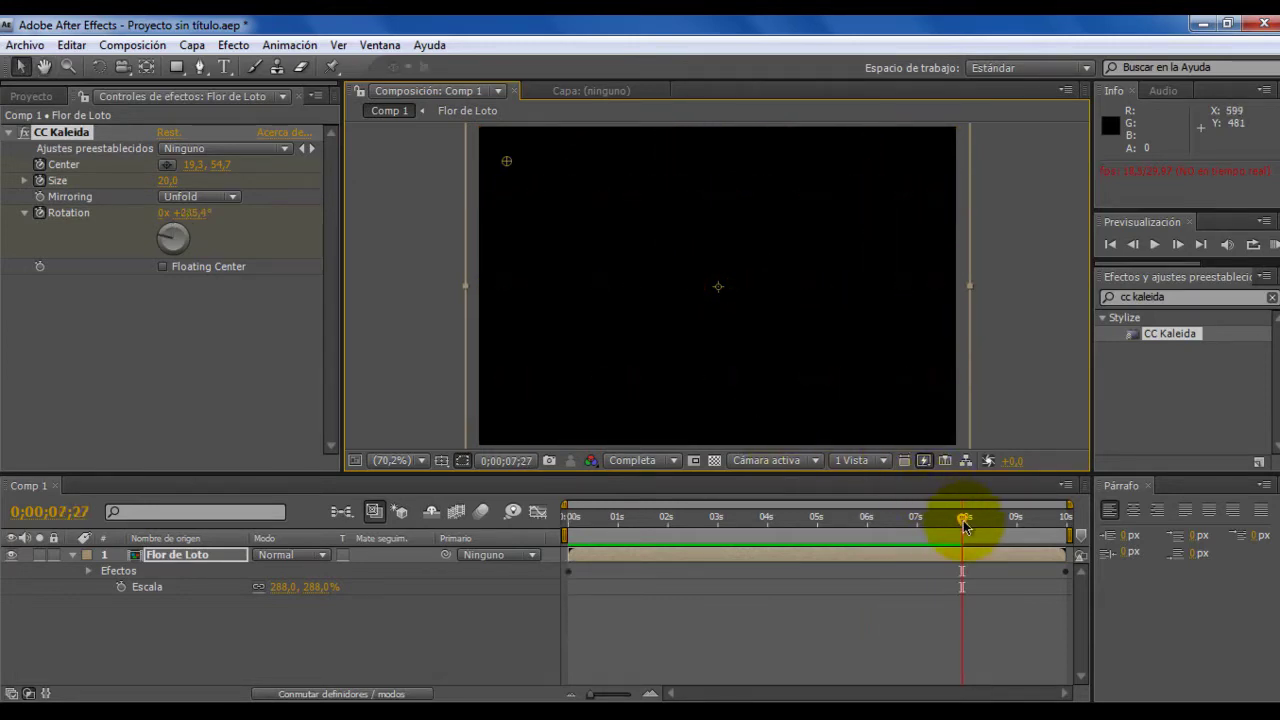
- Raise CC Kaleida Size to 36 around 5 seconds, then select the Flor de Loto layer
{"action": "left_click_drag", "start_coordinate": [965, 527], "coordinate": [861, 526]}
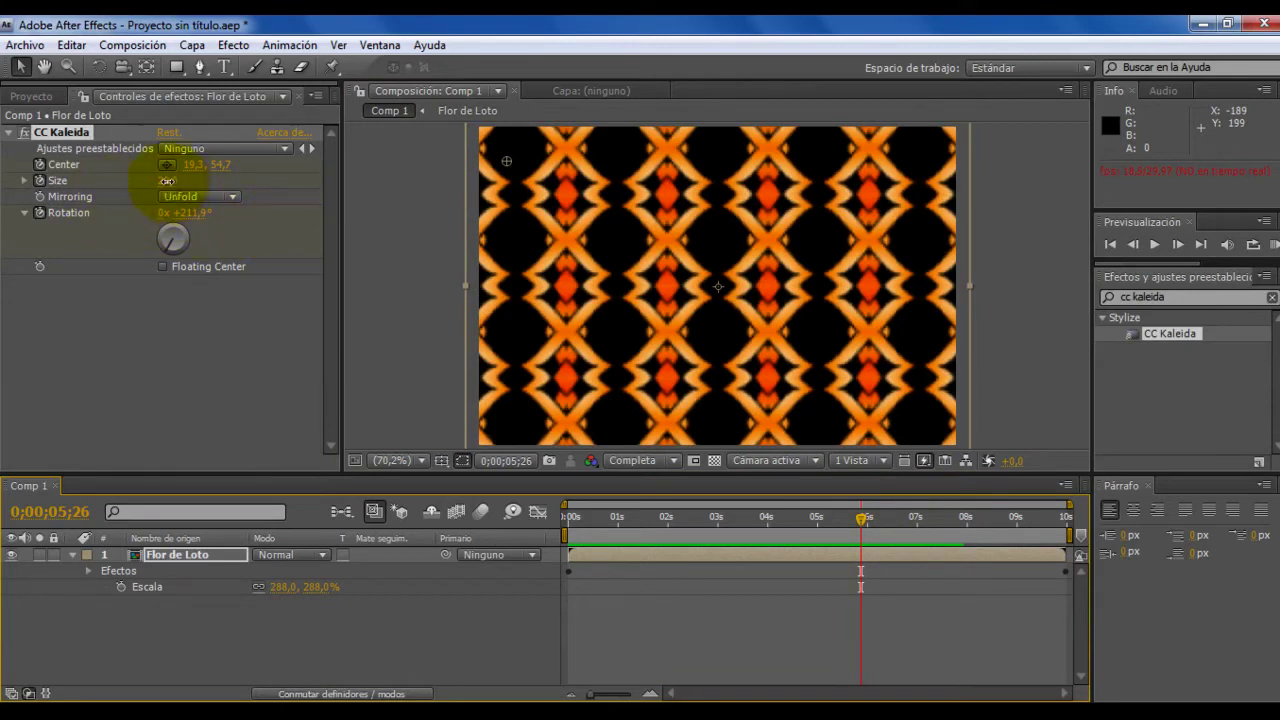
{"action": "mouse_move", "coordinate": [167, 181]}
{"action": "left_mouse_down"}
{"action": "mouse_move", "coordinate": [593, 195]}
{"action": "mouse_move", "coordinate": [621, 220]}
{"action": "mouse_move", "coordinate": [204, 355]}
{"action": "mouse_move", "coordinate": [357, 309]}
{"action": "mouse_move", "coordinate": [442, 305]}
{"action": "left_mouse_up"}
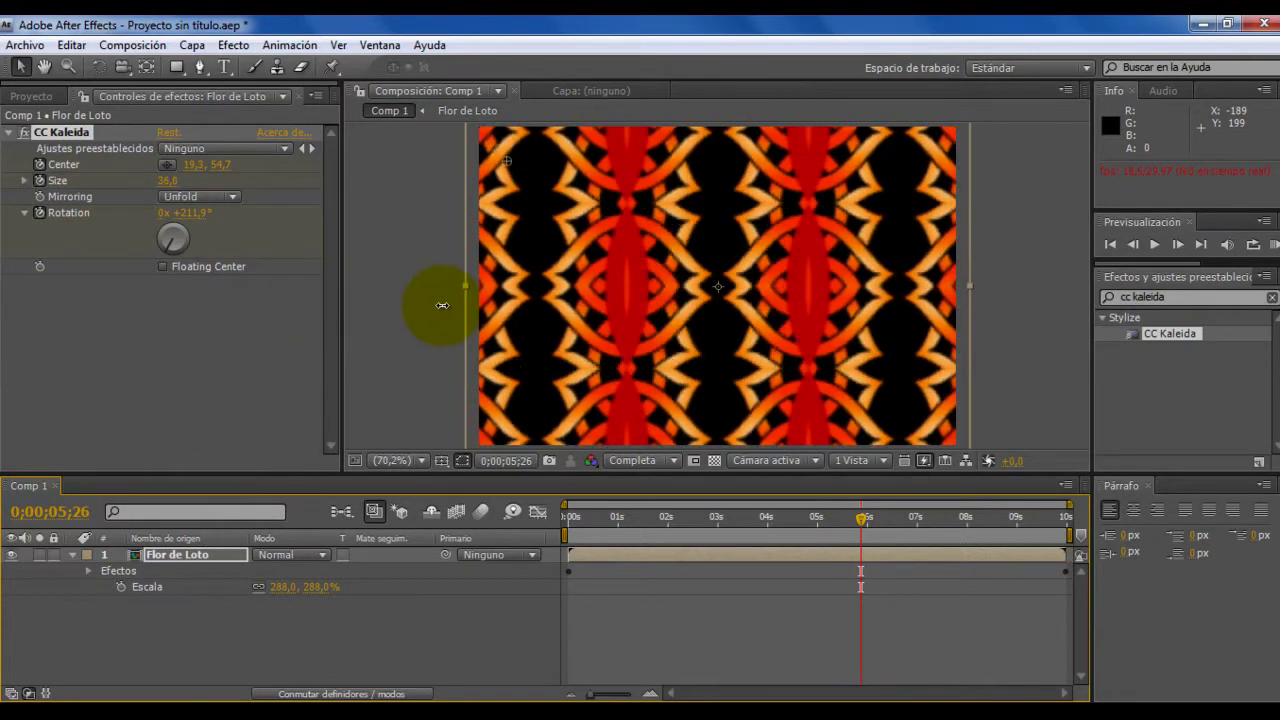
{"action": "left_click", "coordinate": [223, 328]}
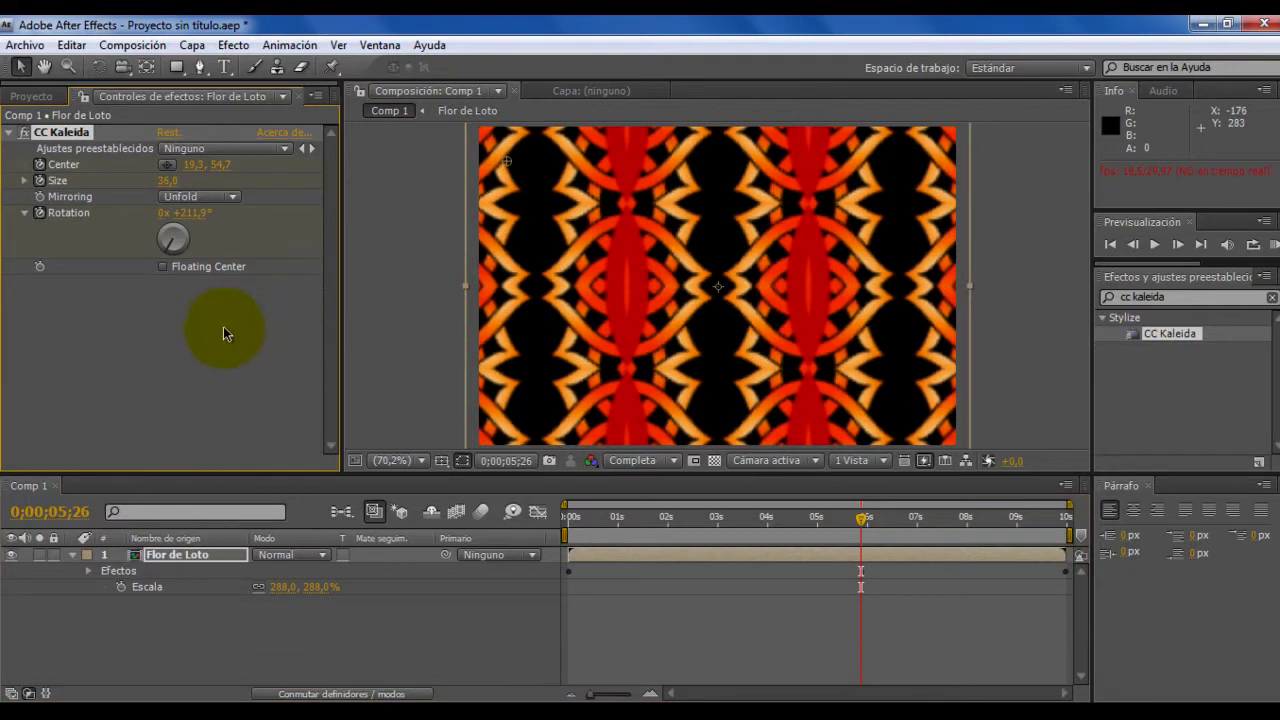
{"action": "left_click", "coordinate": [143, 560]}
- Delete the Flor de Loto layer and add a new black solid to Comp 1
{"action": "key", "text": "Delete"}
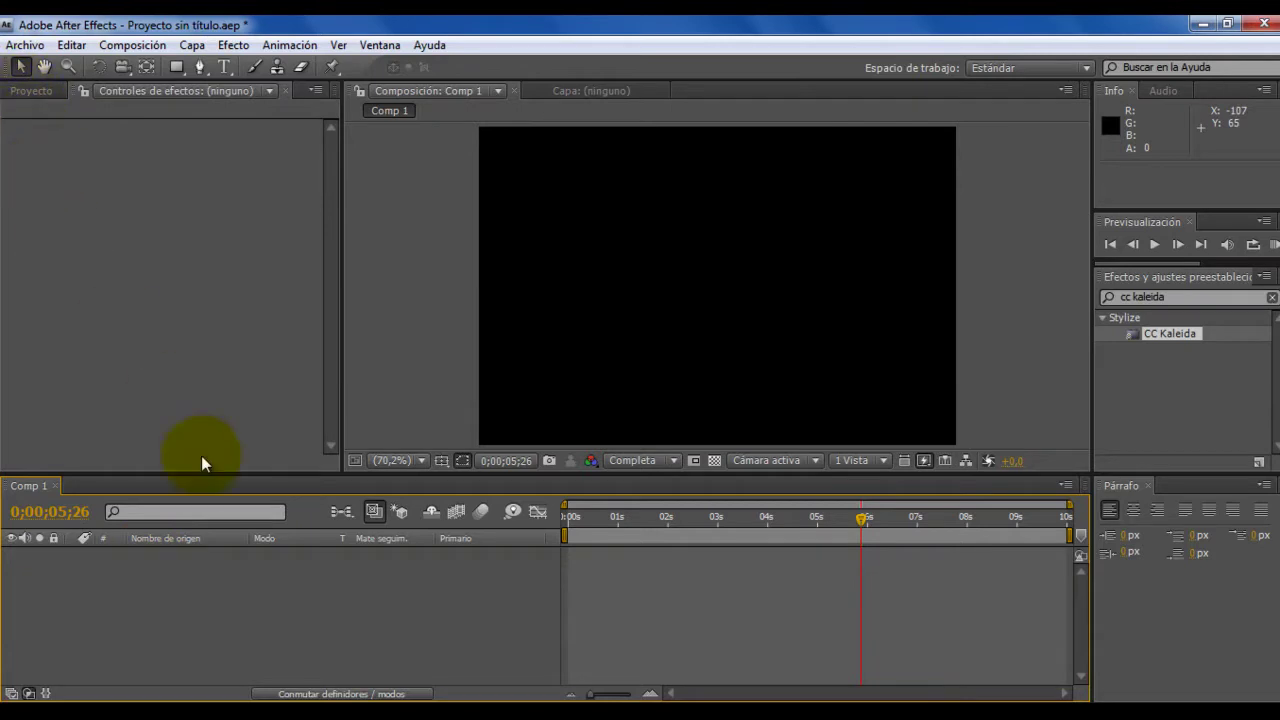
{"action": "right_click", "coordinate": [246, 580]}
{"action": "mouse_move", "coordinate": [300, 520]}
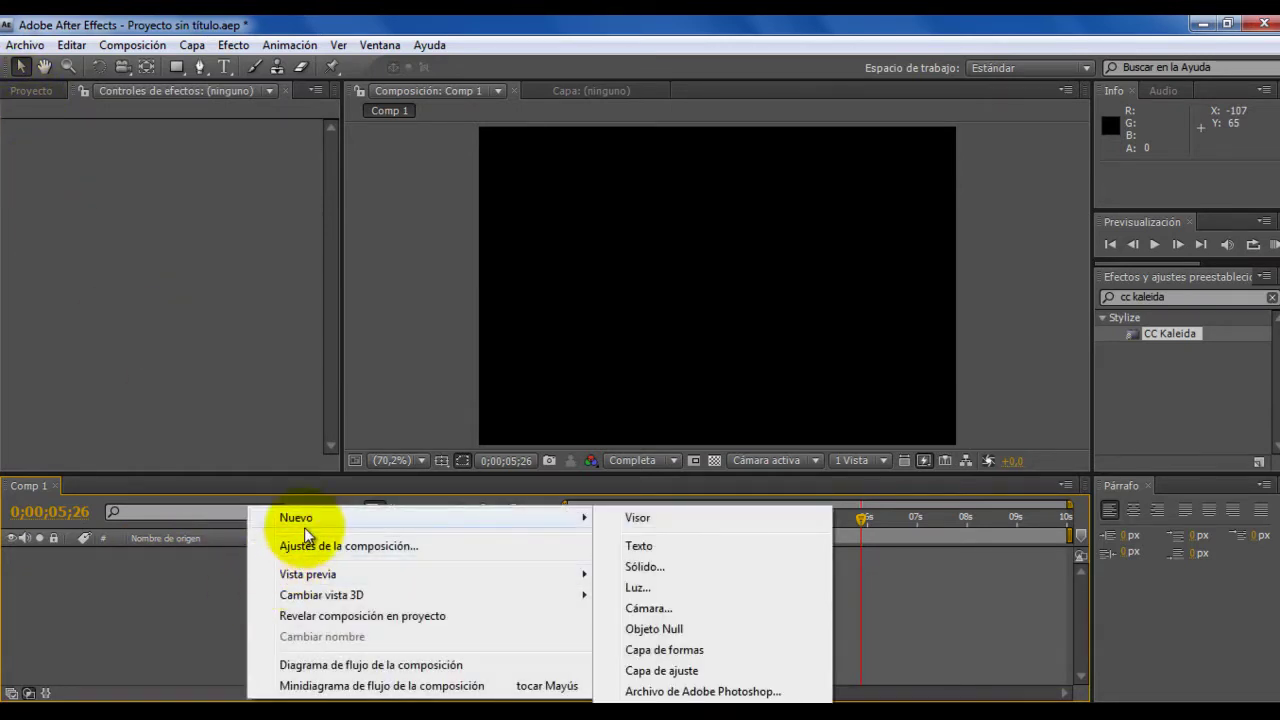
{"action": "left_click", "coordinate": [677, 568]}
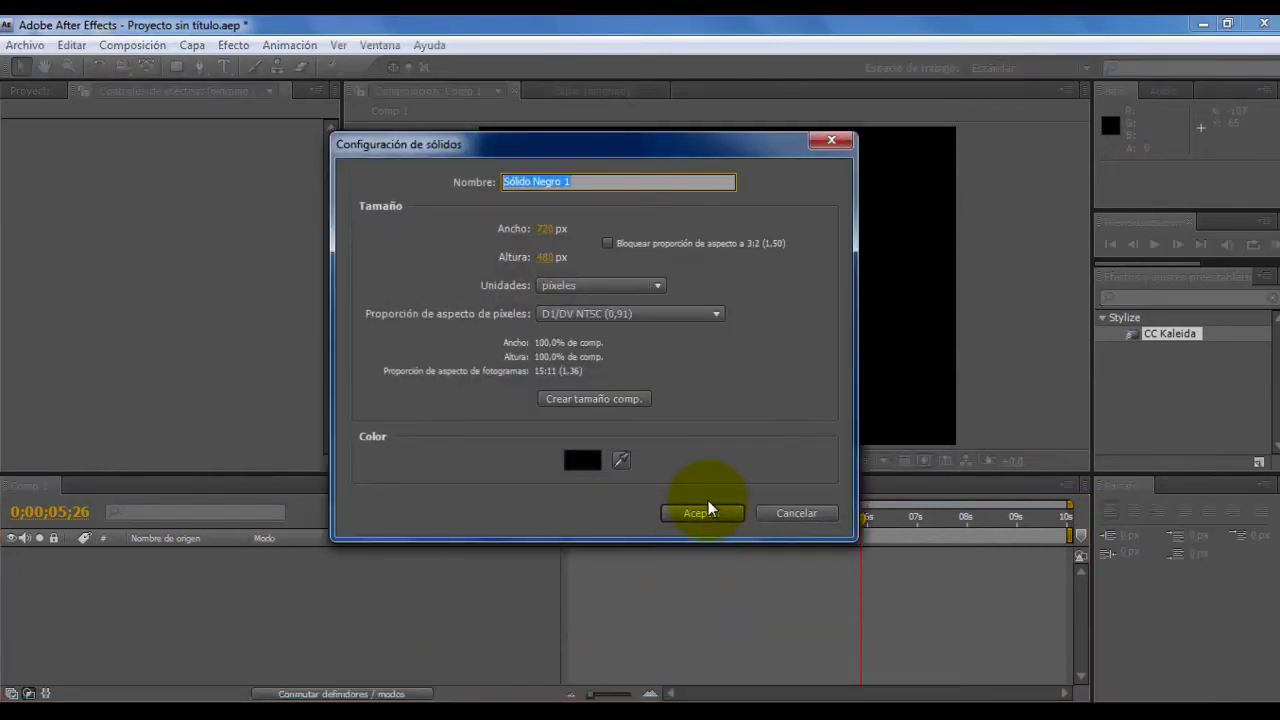
{"action": "left_click", "coordinate": [705, 513]}
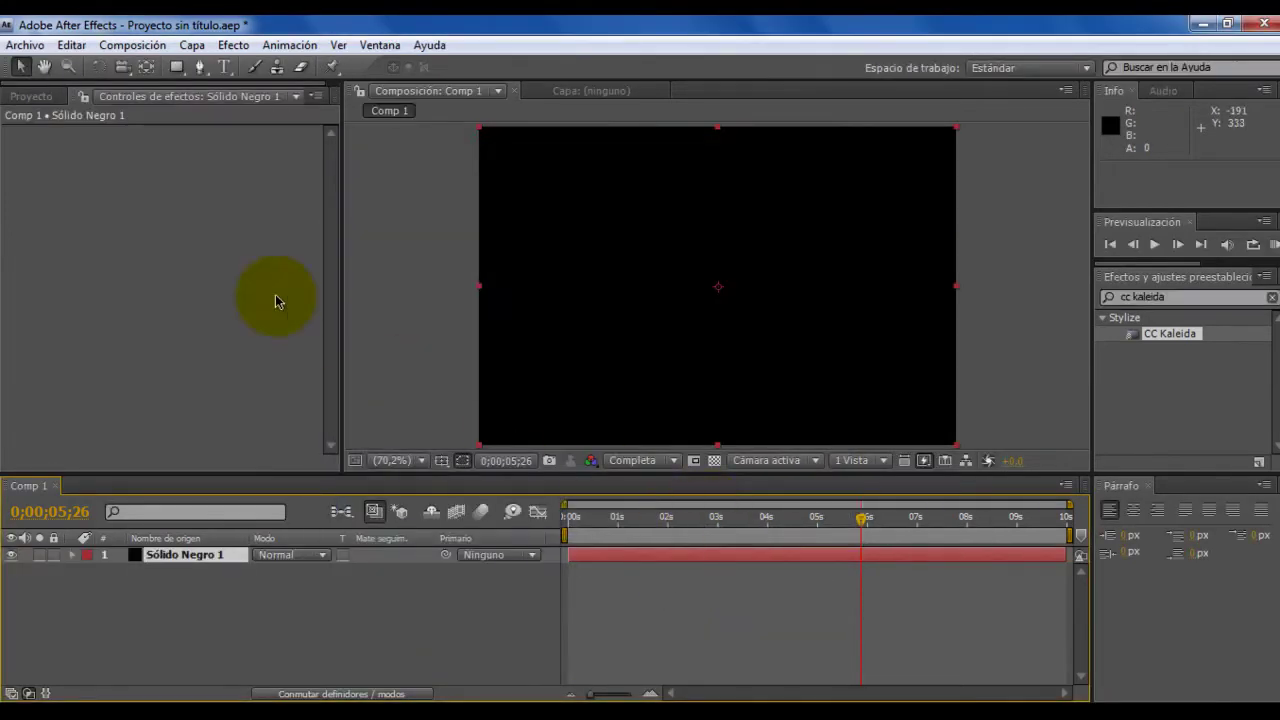
- Draw a long, looping, open curved mask path across the solid with the Pen tool
{"action": "left_click", "coordinate": [200, 68]}
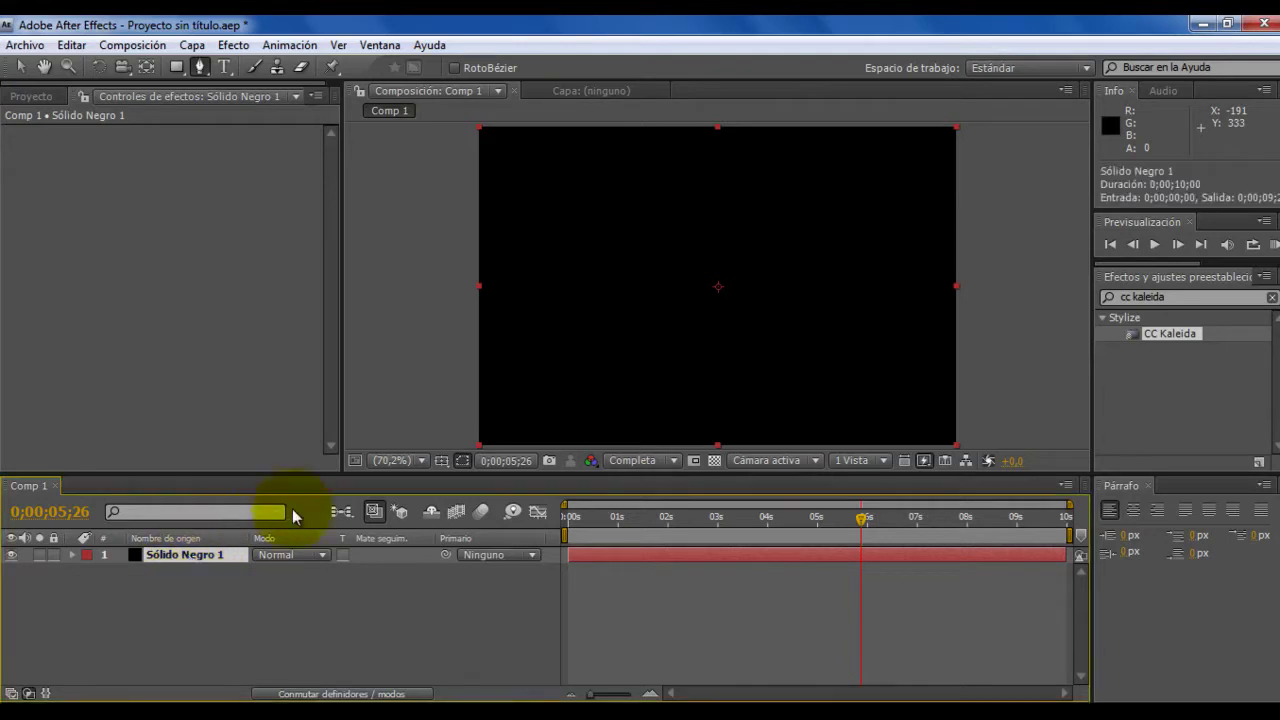
{"action": "left_click_drag", "start_coordinate": [437, 351], "coordinate": [477, 334]}
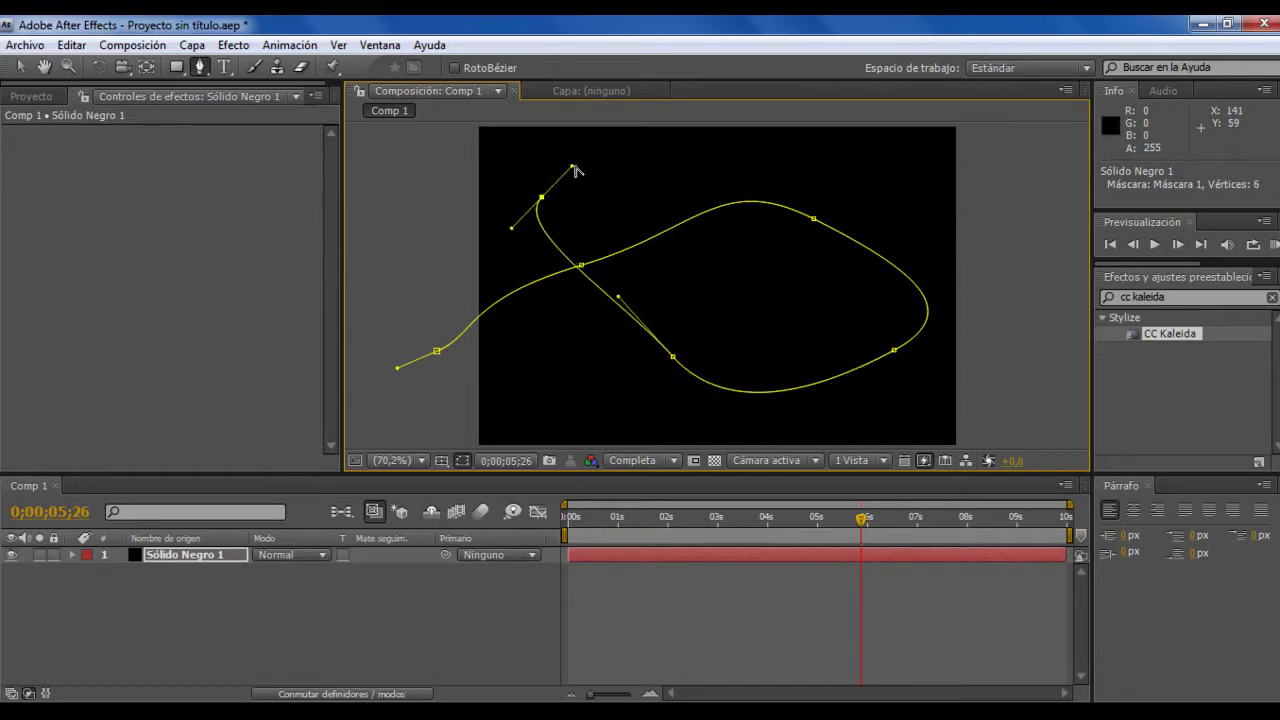
{"action": "left_click_drag", "start_coordinate": [927, 407], "coordinate": [905, 447]}
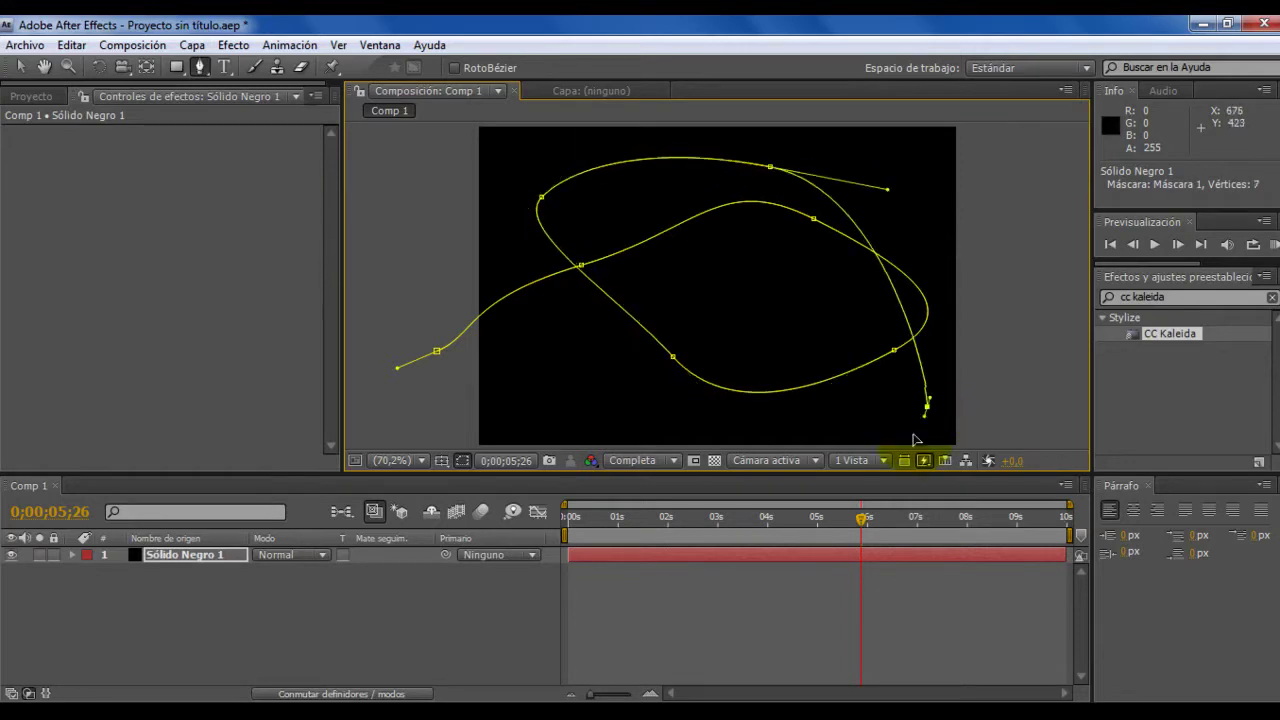
{"action": "left_click_drag", "start_coordinate": [612, 412], "coordinate": [508, 387]}
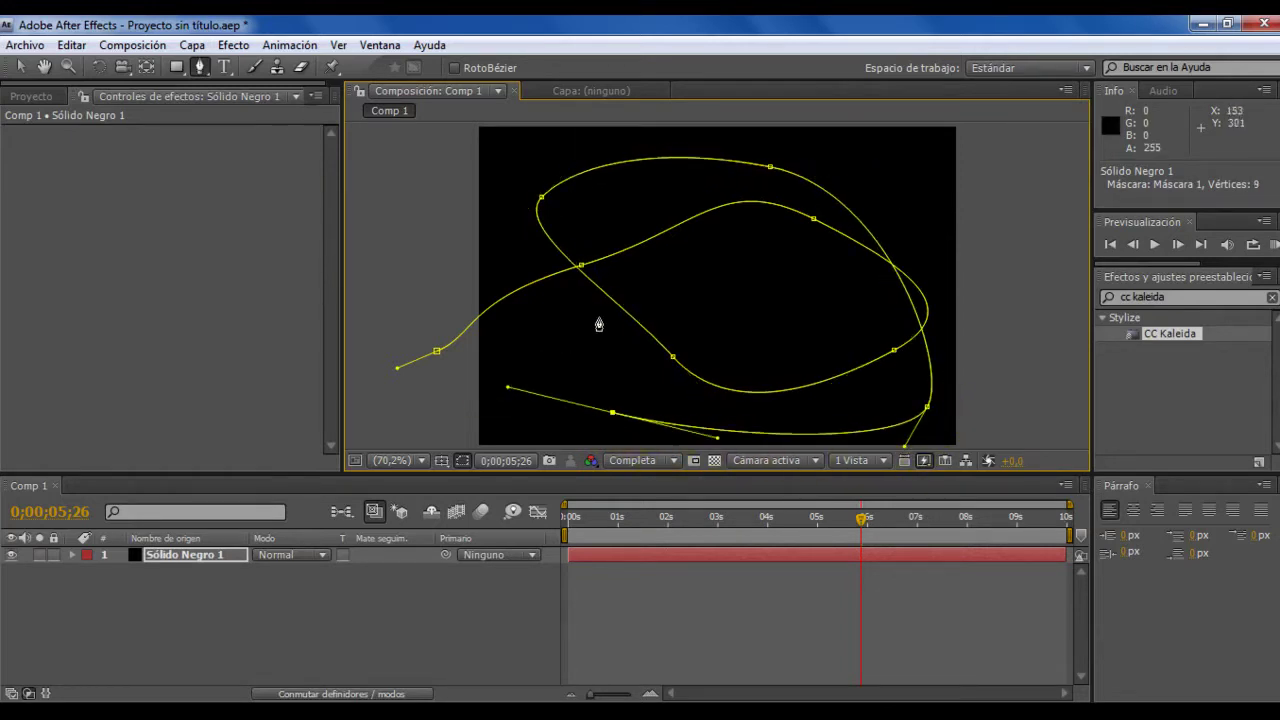
{"action": "left_click_drag", "start_coordinate": [894, 203], "coordinate": [926, 183]}
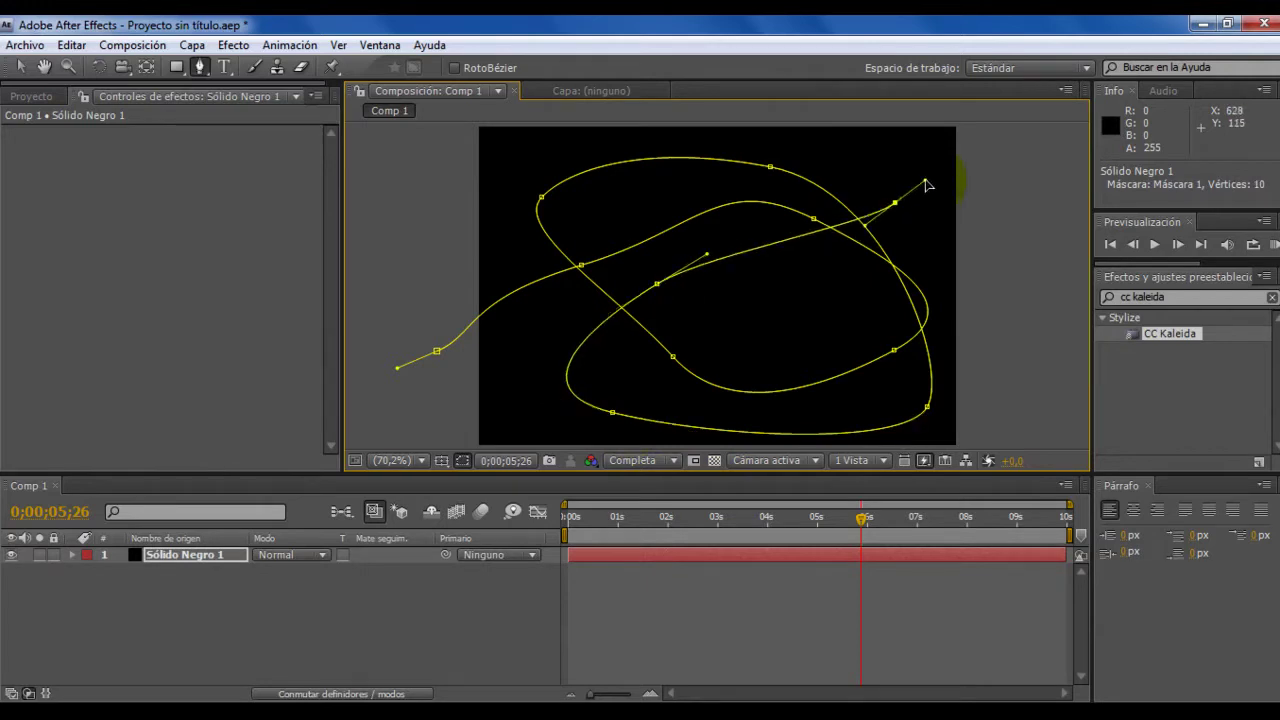
{"action": "left_click_drag", "start_coordinate": [537, 143], "coordinate": [490, 175]}
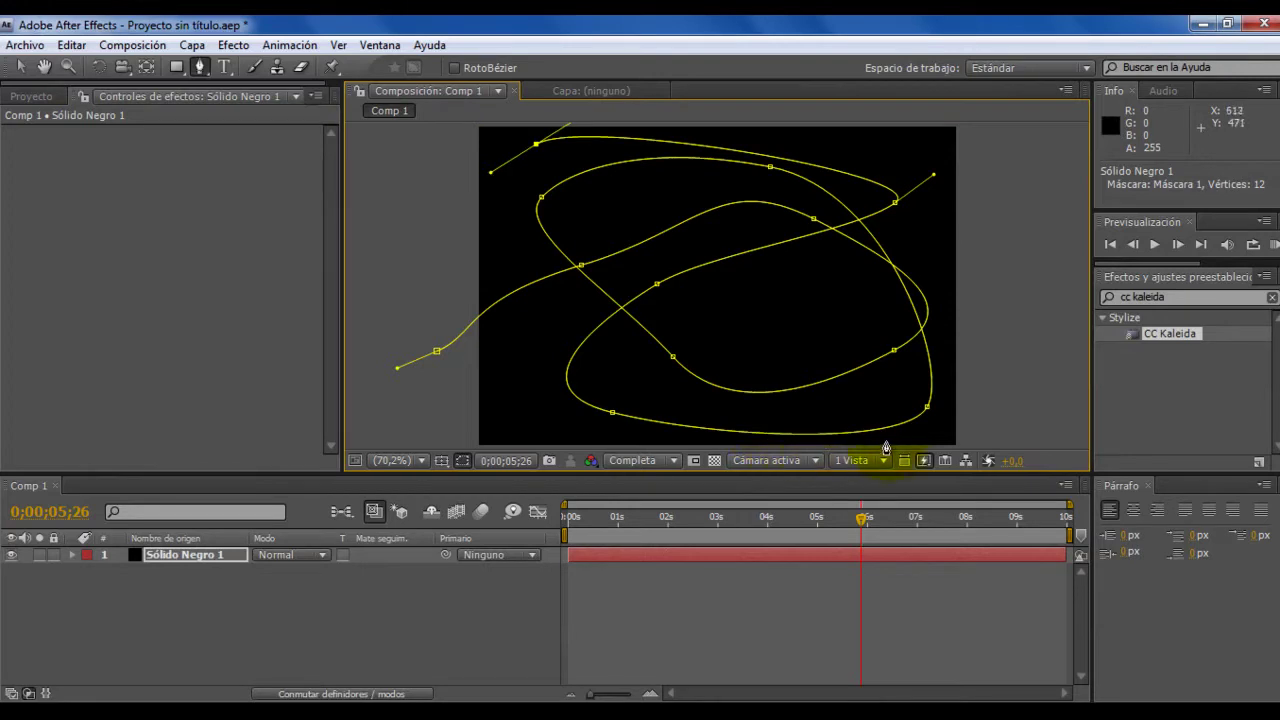
{"action": "left_click_drag", "start_coordinate": [987, 420], "coordinate": [1068, 421]}
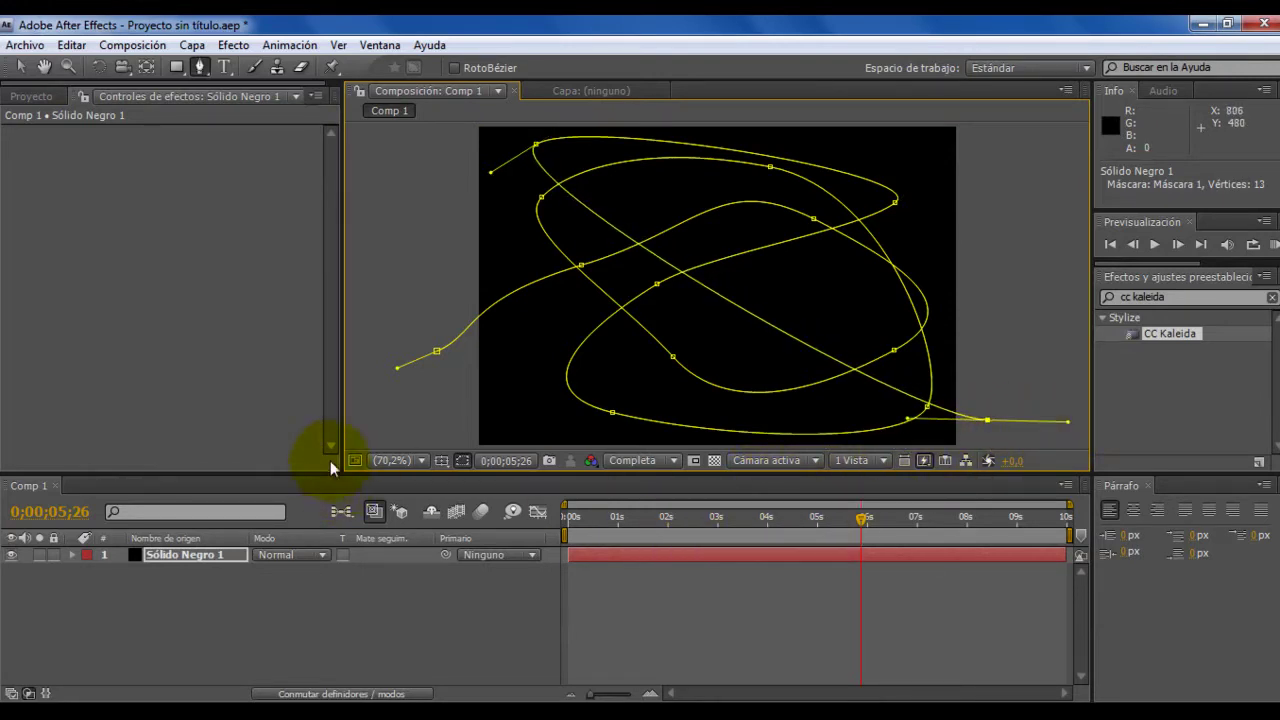
- Set a Trazado de máscara keyframe for Máscara 1 at 0 seconds, then move to the timeline end
{"action": "left_click", "coordinate": [72, 555]}
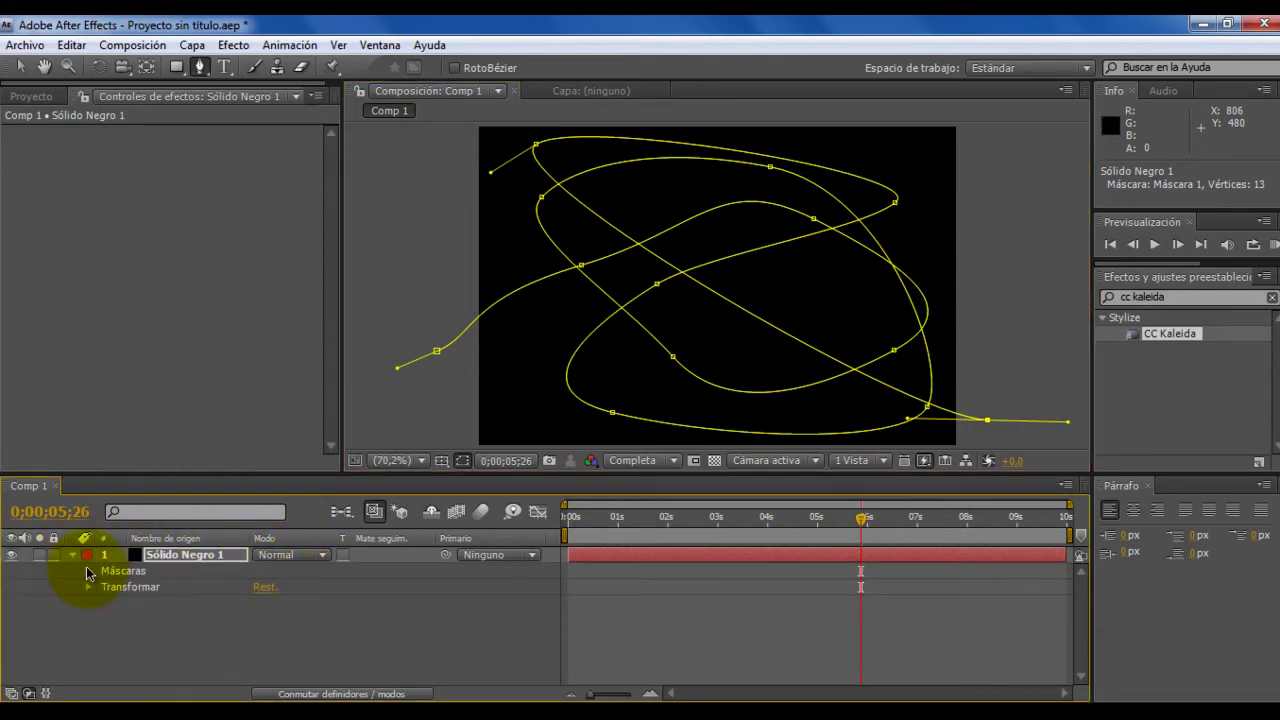
{"action": "left_click", "coordinate": [88, 571]}
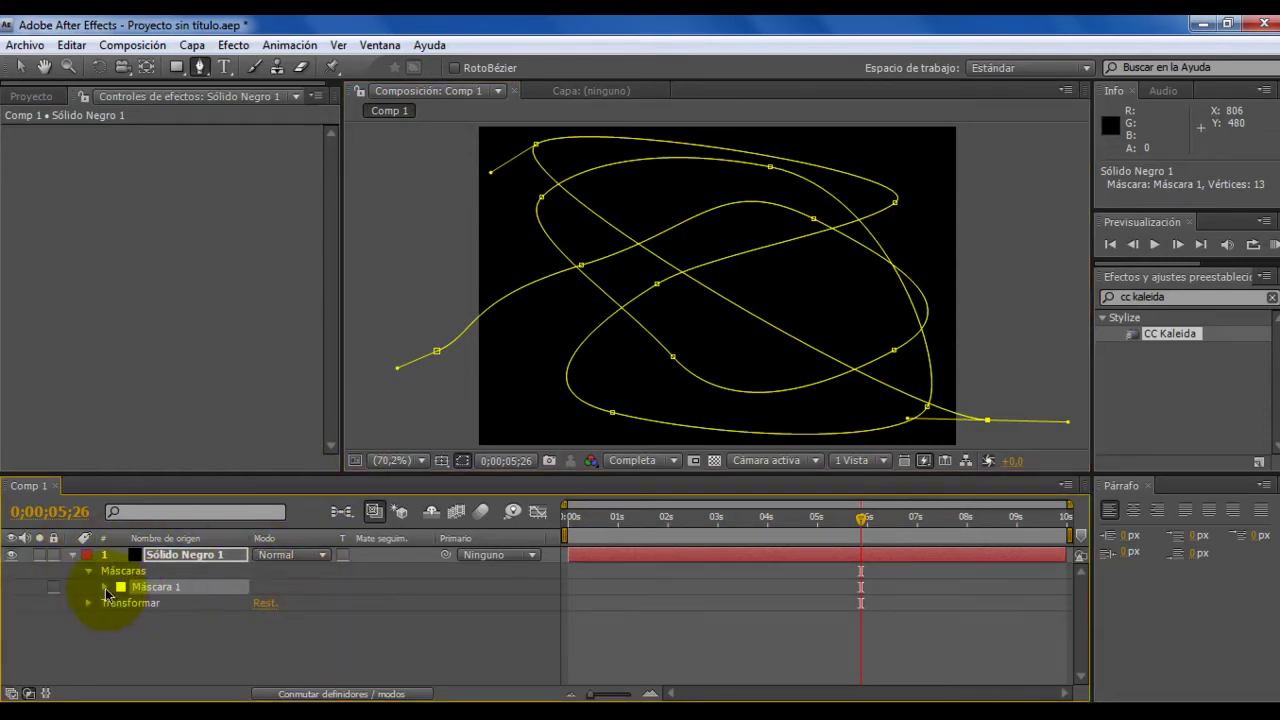
{"action": "left_click", "coordinate": [105, 588]}
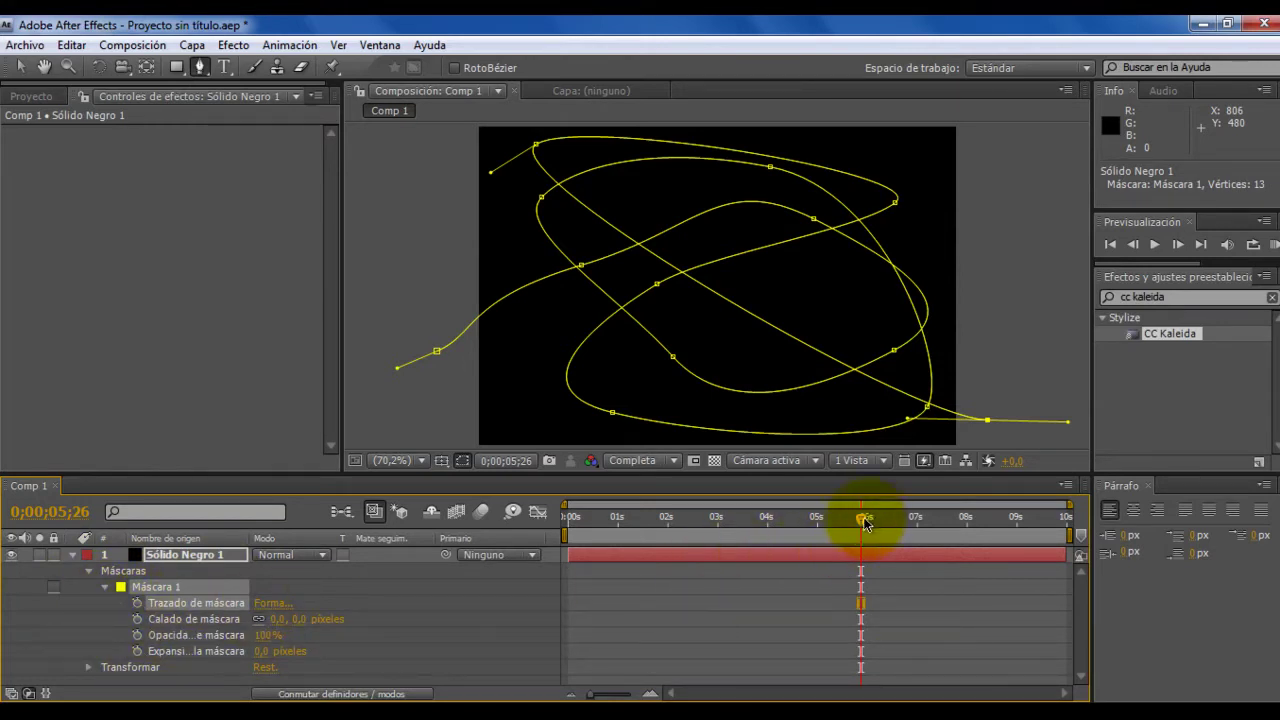
{"action": "left_click_drag", "start_coordinate": [866, 522], "coordinate": [560, 520]}
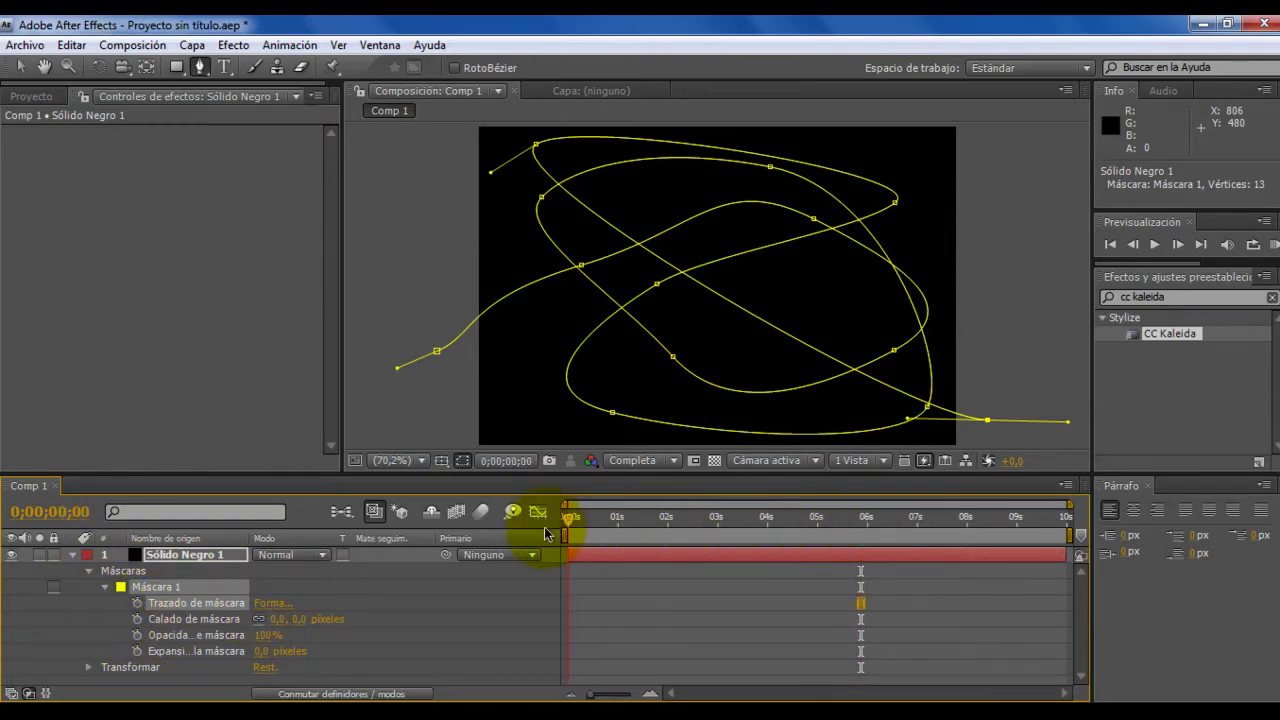
{"action": "left_click", "coordinate": [137, 604]}
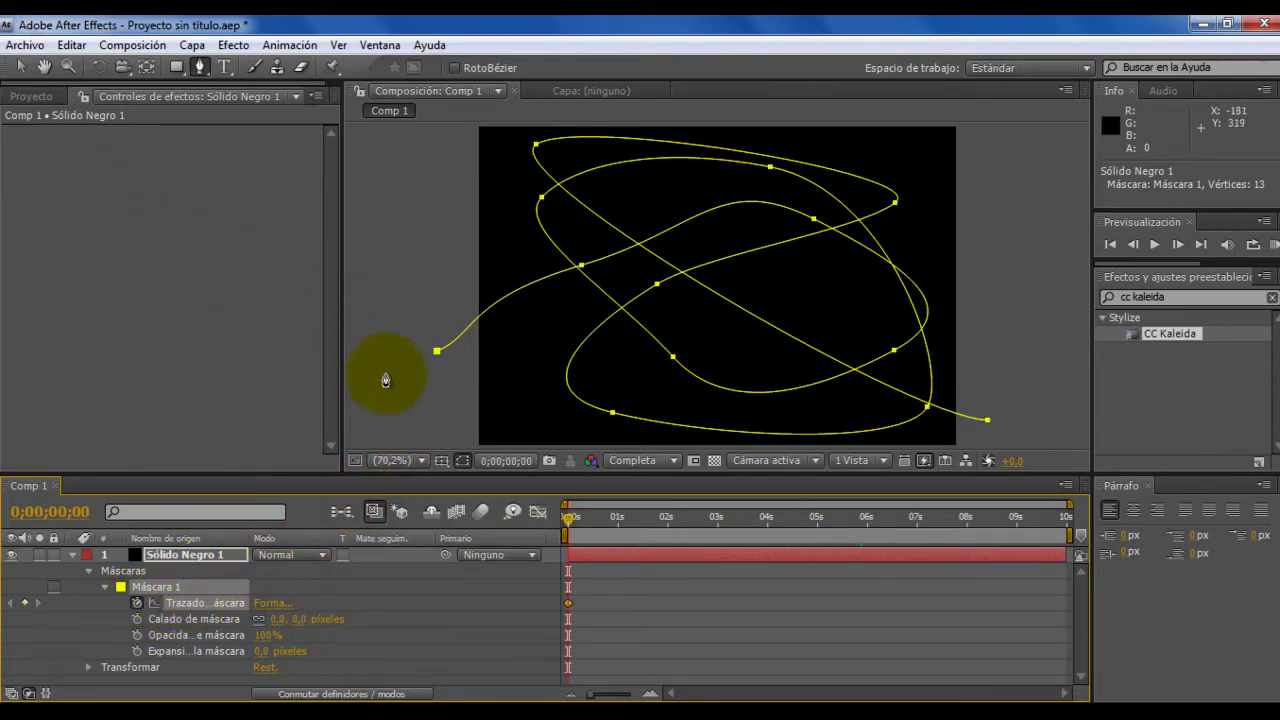
{"action": "left_click_drag", "start_coordinate": [571, 518], "coordinate": [1055, 517]}
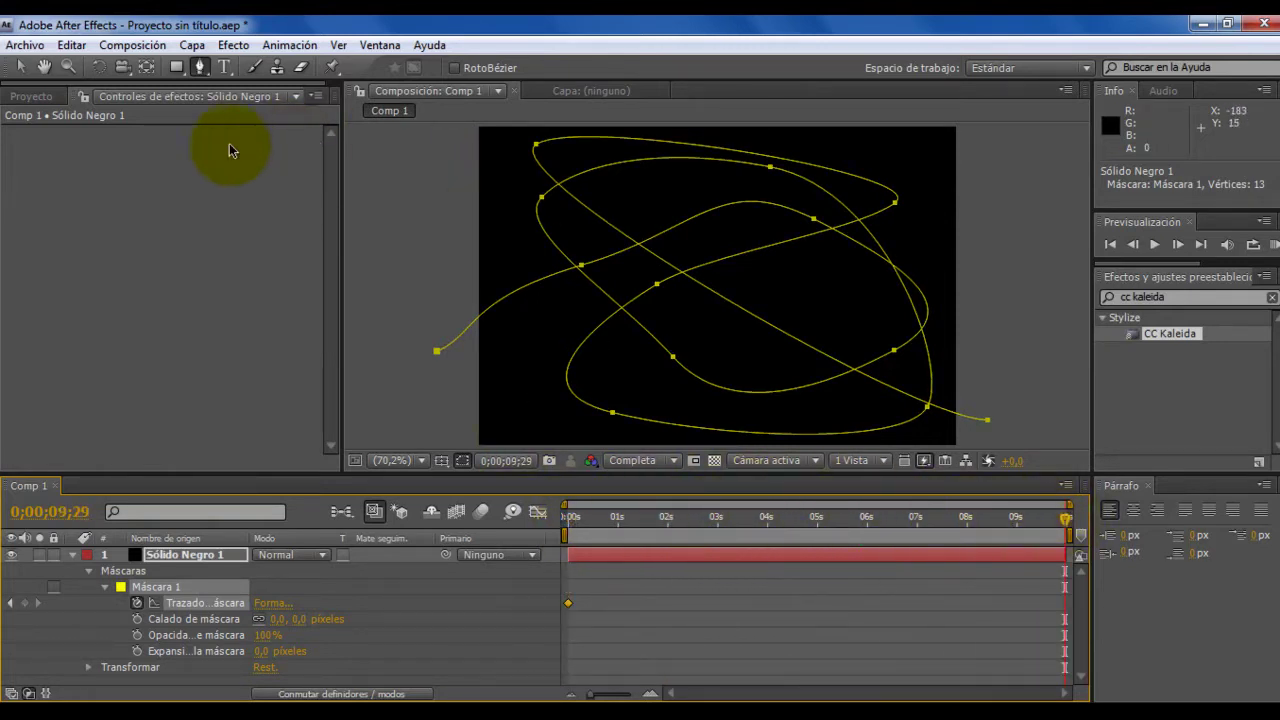
- At the end frame, drag the mask's starting vertices to begin reshaping the curve
{"action": "left_click", "coordinate": [22, 68]}
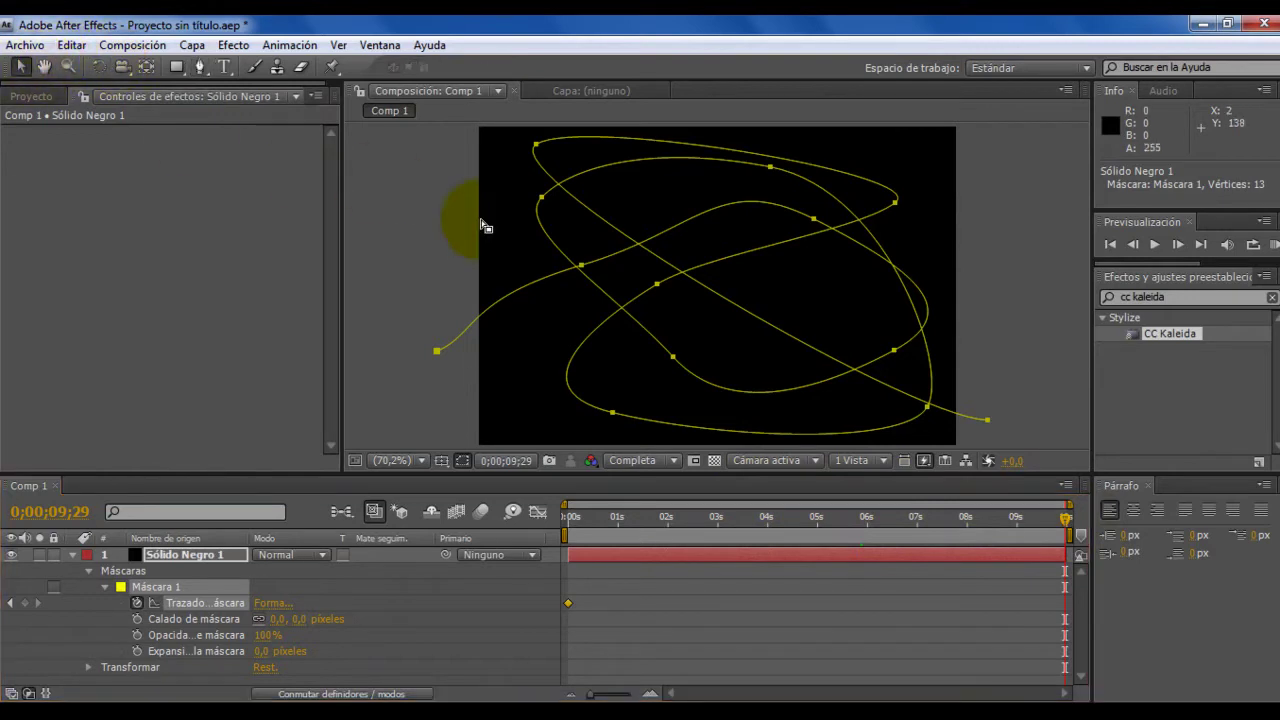
{"action": "left_click", "coordinate": [584, 270]}
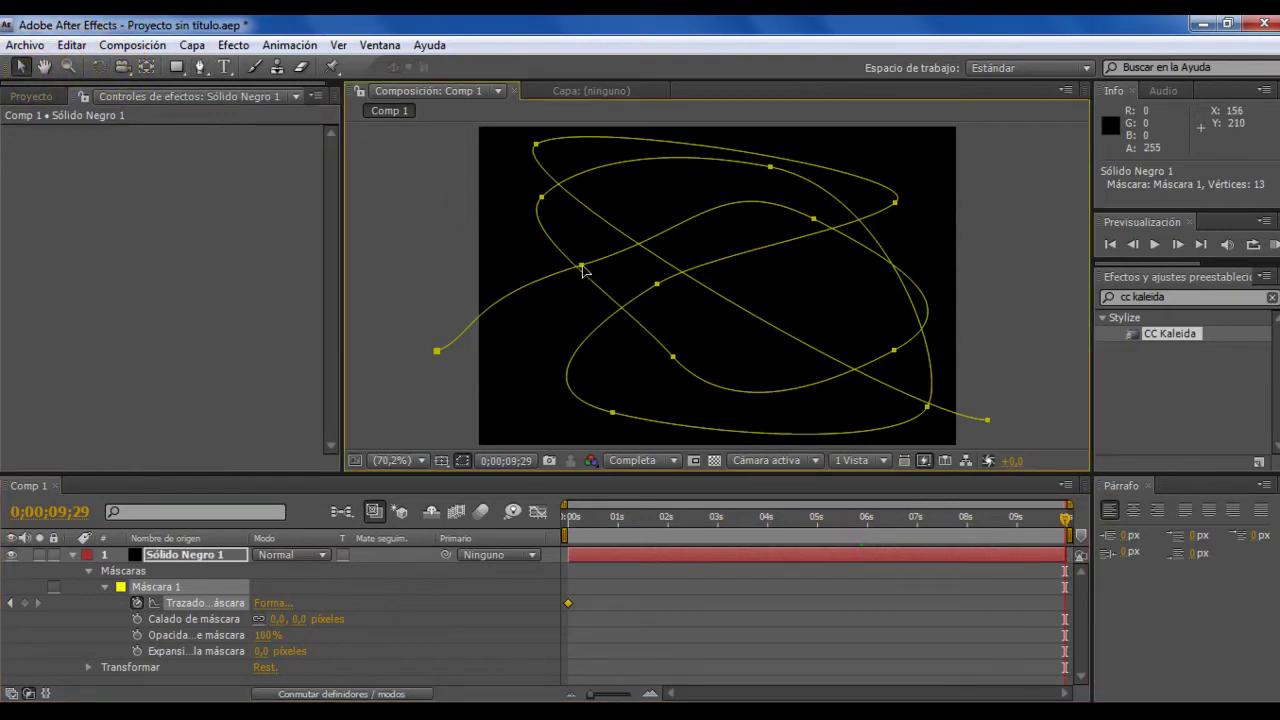
{"action": "left_click", "coordinate": [560, 411]}
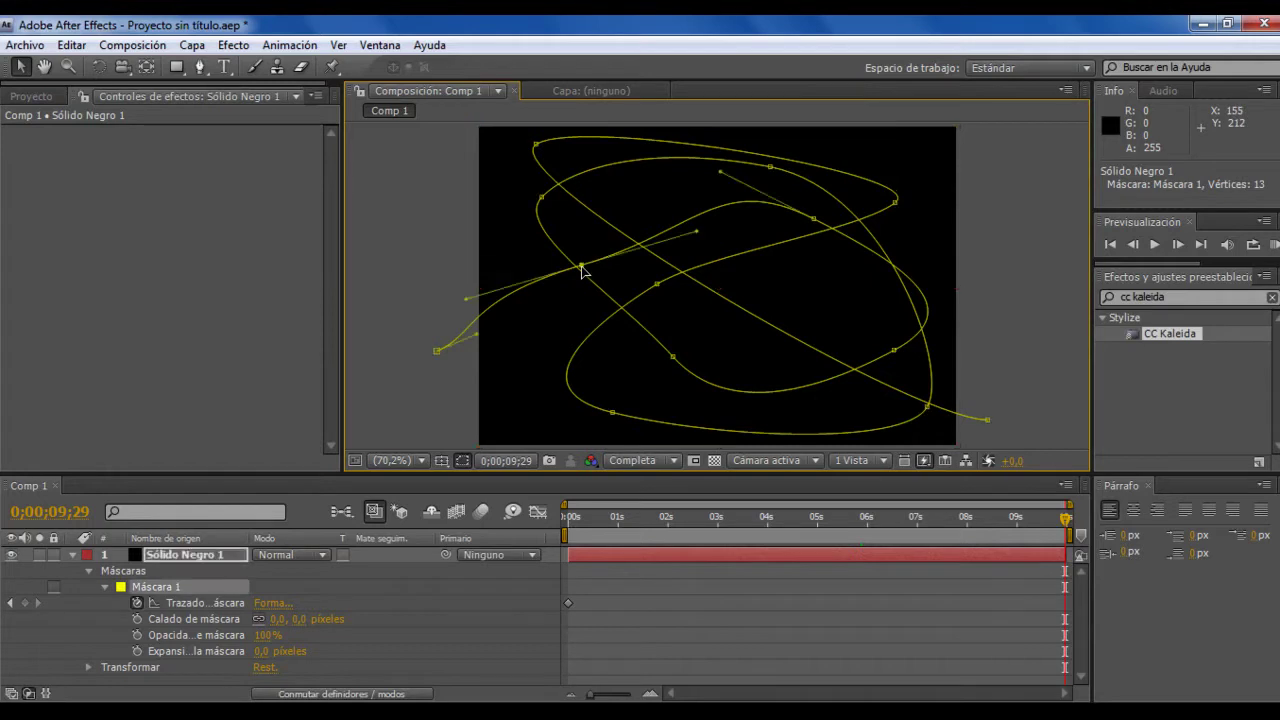
{"action": "left_click_drag", "start_coordinate": [581, 268], "coordinate": [517, 203]}
{"action": "left_click", "coordinate": [472, 340]}
{"action": "left_click", "coordinate": [438, 352]}
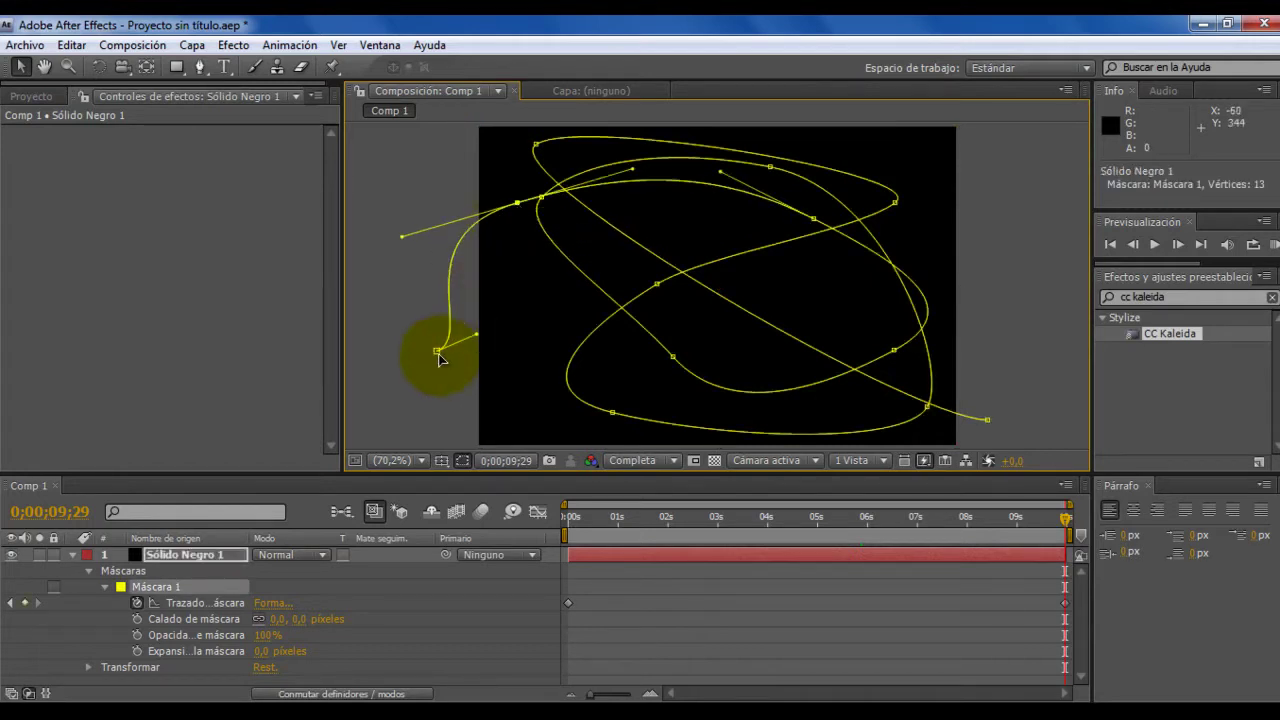
{"action": "left_click_drag", "start_coordinate": [440, 352], "coordinate": [632, 385]}
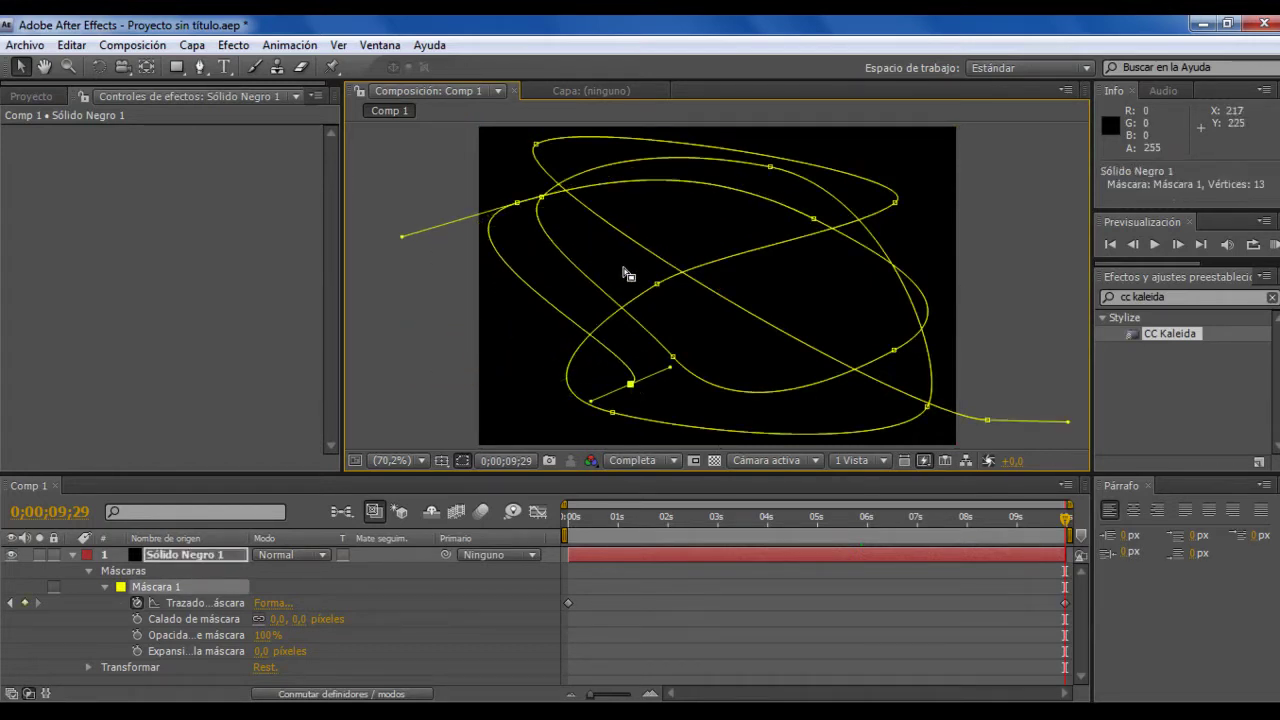
- Move the remaining mask vertices and the end point to finish the end-frame shape
{"action": "left_click_drag", "start_coordinate": [771, 168], "coordinate": [568, 373]}
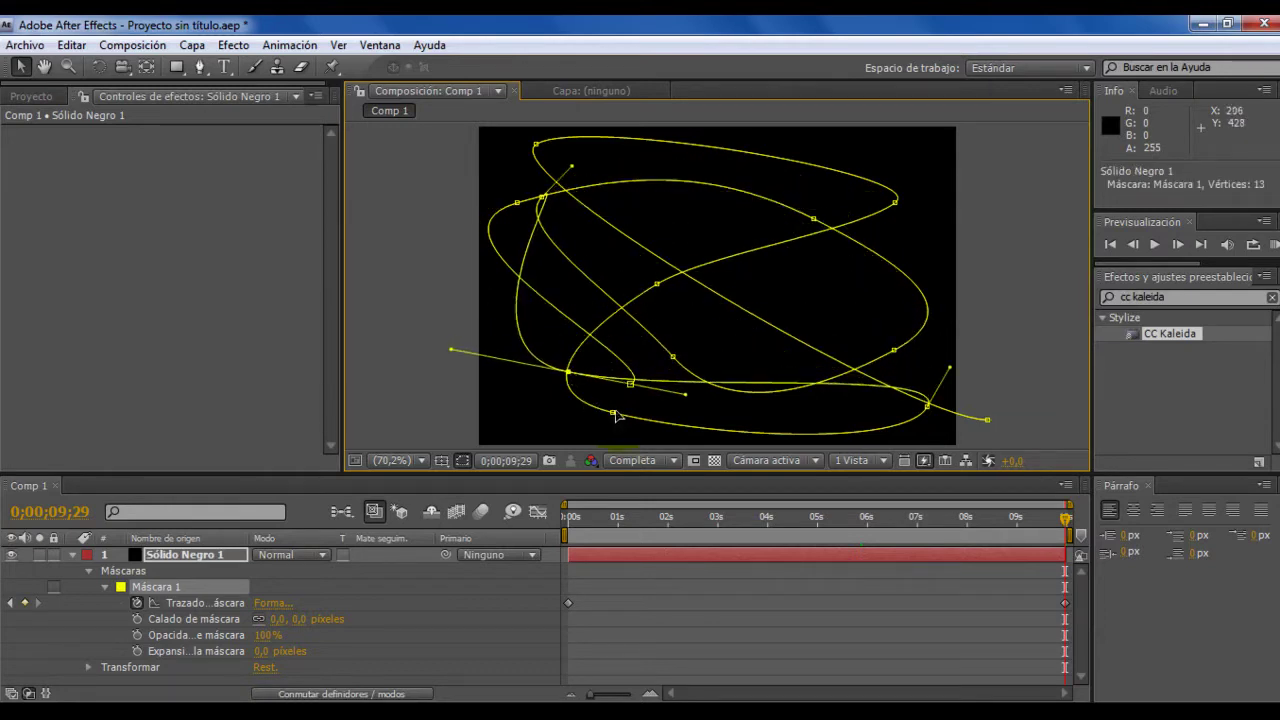
{"action": "left_click_drag", "start_coordinate": [614, 416], "coordinate": [811, 289]}
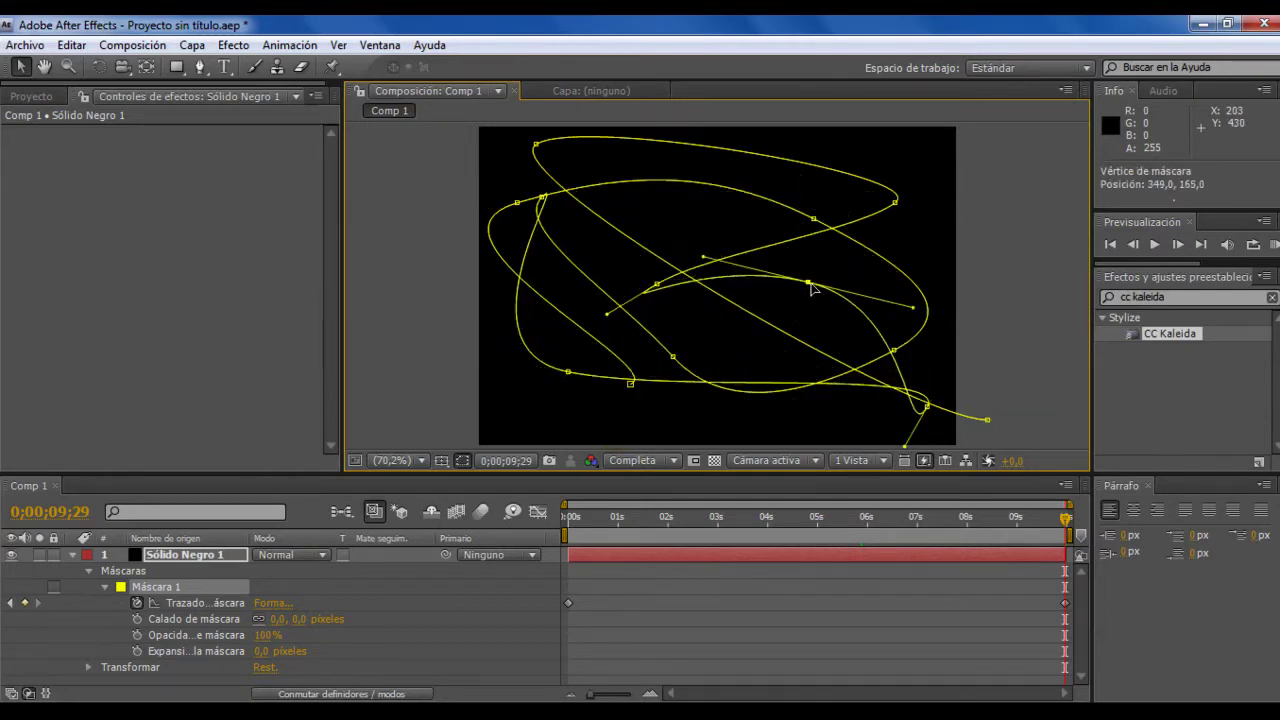
{"action": "left_click_drag", "start_coordinate": [816, 226], "coordinate": [730, 189]}
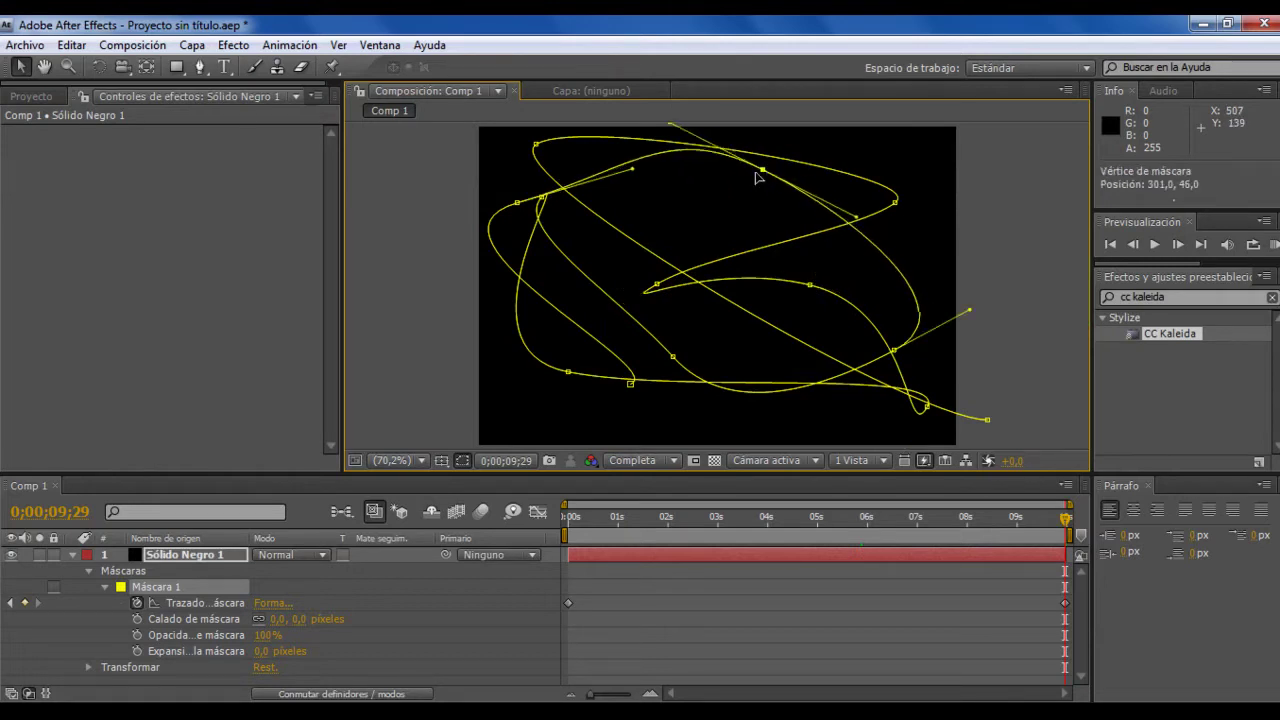
{"action": "left_click_drag", "start_coordinate": [903, 202], "coordinate": [681, 243]}
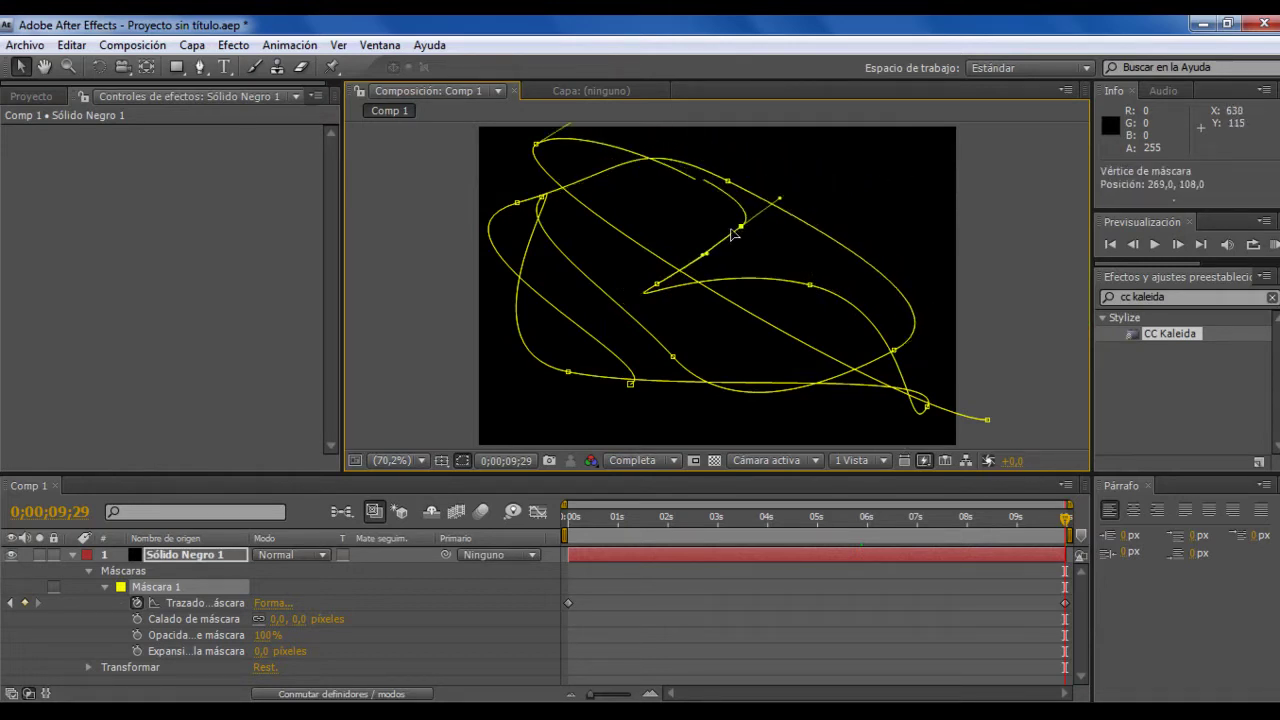
{"action": "left_click_drag", "start_coordinate": [814, 287], "coordinate": [874, 196]}
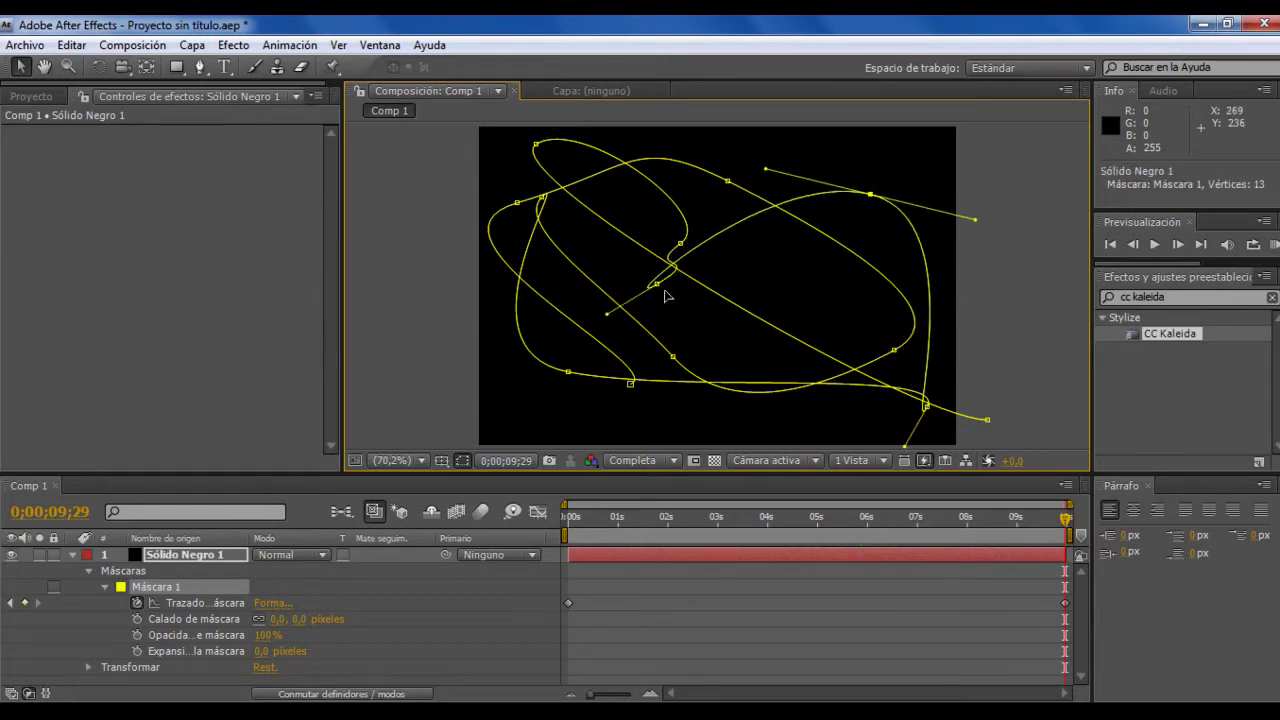
{"action": "left_click_drag", "start_coordinate": [664, 291], "coordinate": [820, 418]}
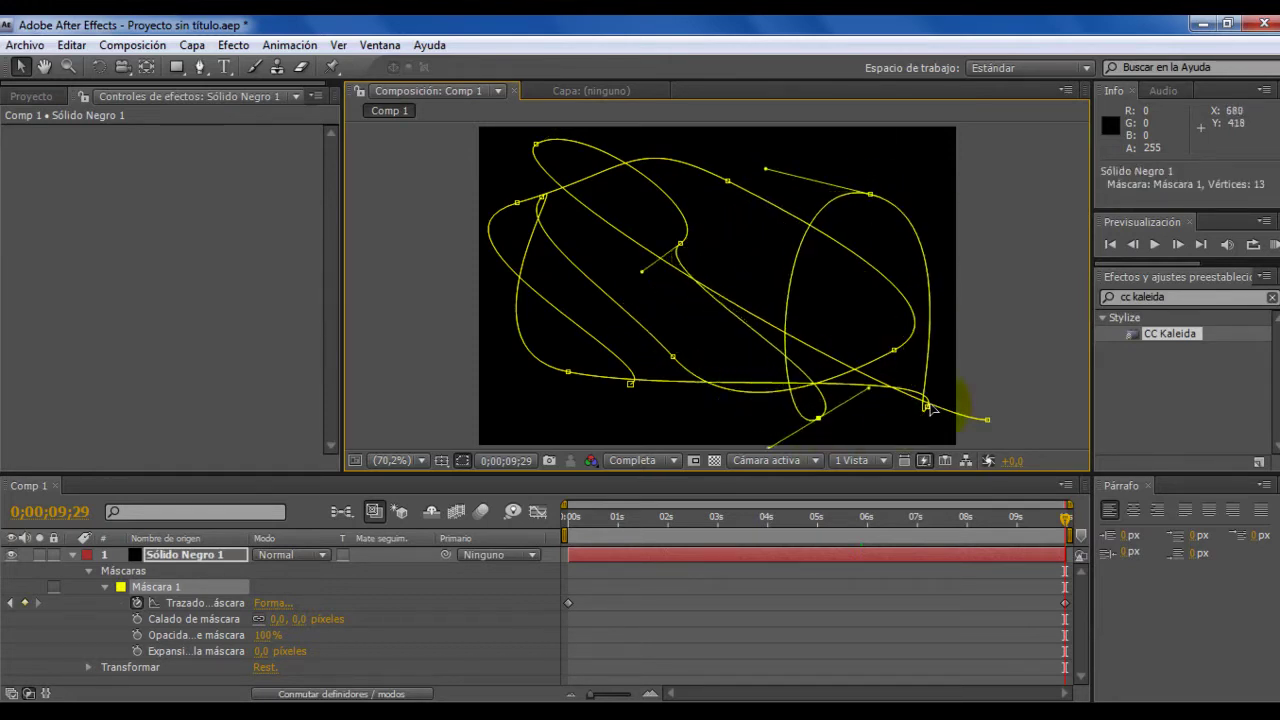
{"action": "mouse_move", "coordinate": [926, 406]}
{"action": "left_mouse_down"}
{"action": "mouse_move", "coordinate": [662, 330]}
{"action": "mouse_move", "coordinate": [597, 263]}
{"action": "left_mouse_up"}
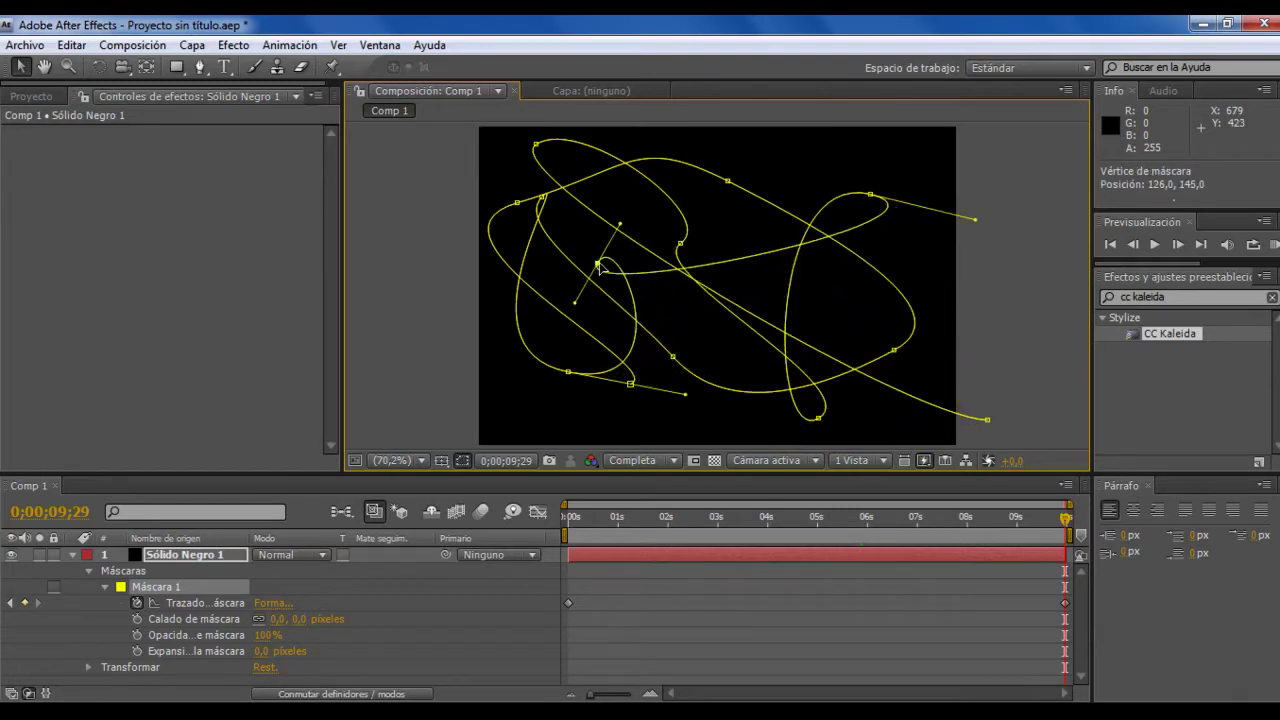
{"action": "left_click", "coordinate": [1016, 430]}
{"action": "left_click_drag", "start_coordinate": [988, 422], "coordinate": [708, 435]}
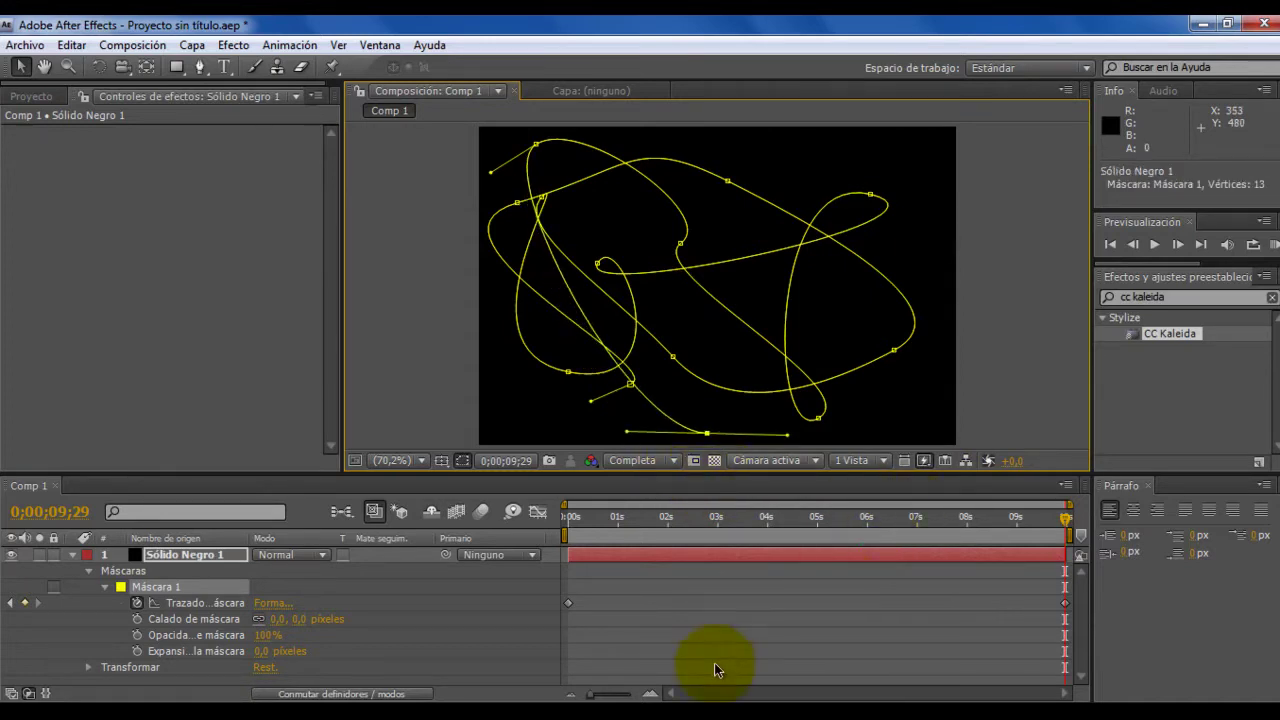
- Reshape the mask path near 2 and 5 seconds, then scrub to check the motion
{"action": "mouse_move", "coordinate": [1067, 528]}
{"action": "left_mouse_down"}
{"action": "mouse_move", "coordinate": [675, 528]}
{"action": "mouse_move", "coordinate": [1078, 517]}
{"action": "left_mouse_up"}
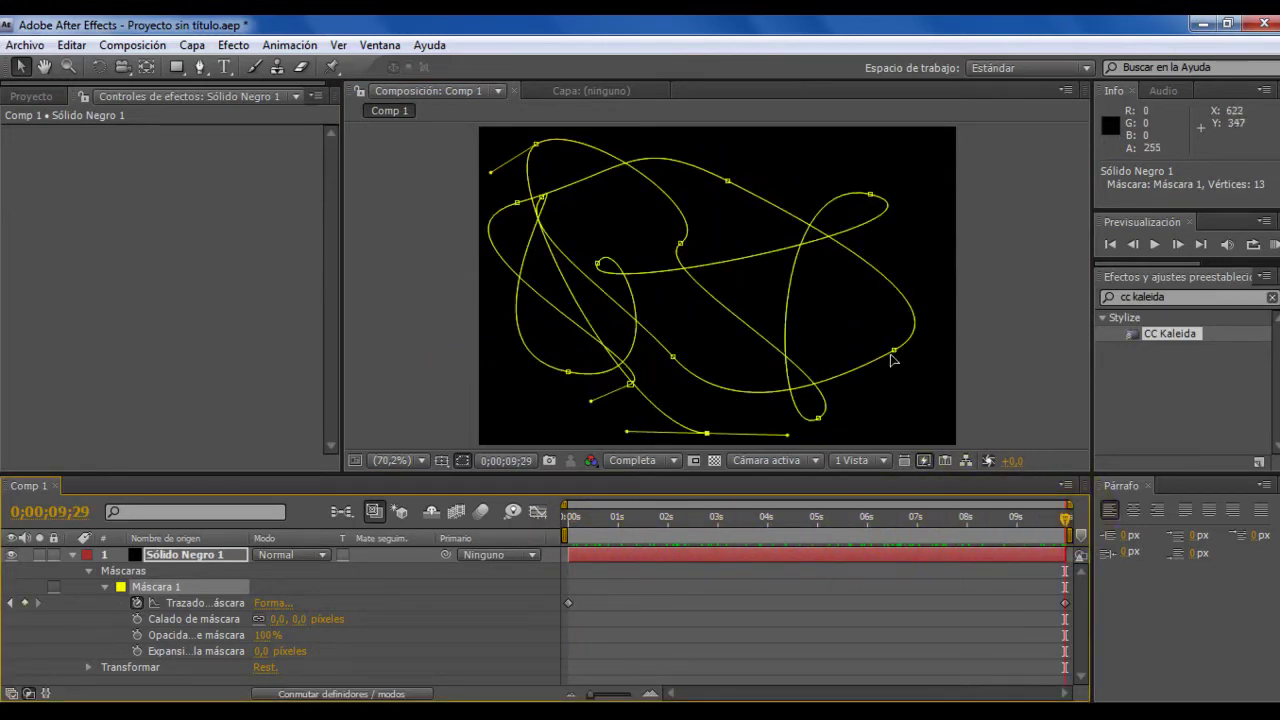
{"action": "left_click_drag", "start_coordinate": [894, 352], "coordinate": [638, 228]}
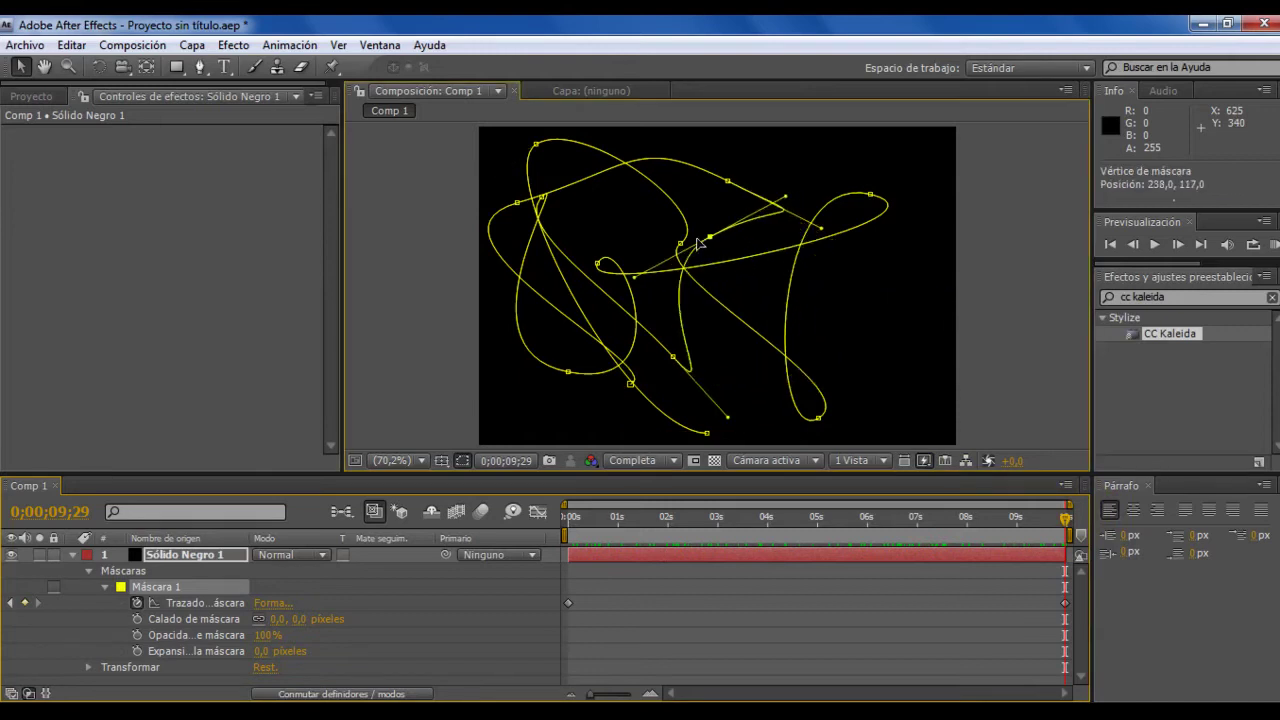
{"action": "left_click_drag", "start_coordinate": [675, 362], "coordinate": [873, 342]}
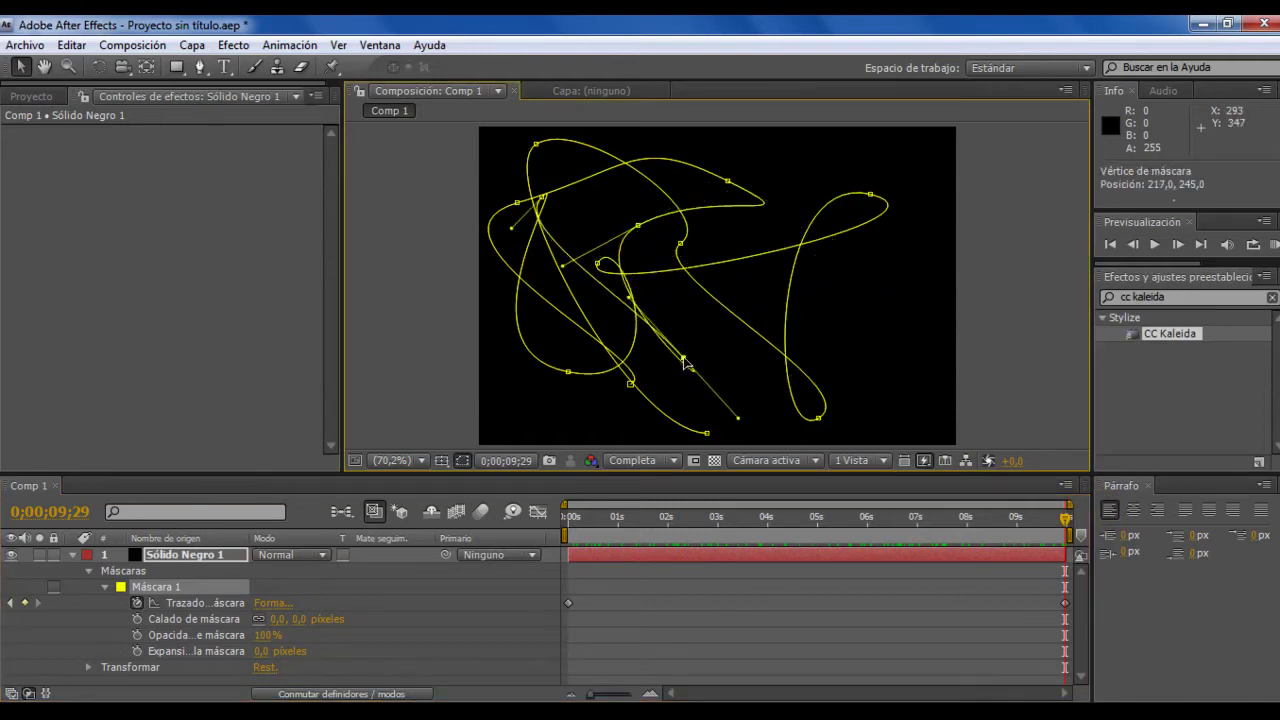
{"action": "left_click", "coordinate": [1000, 495]}
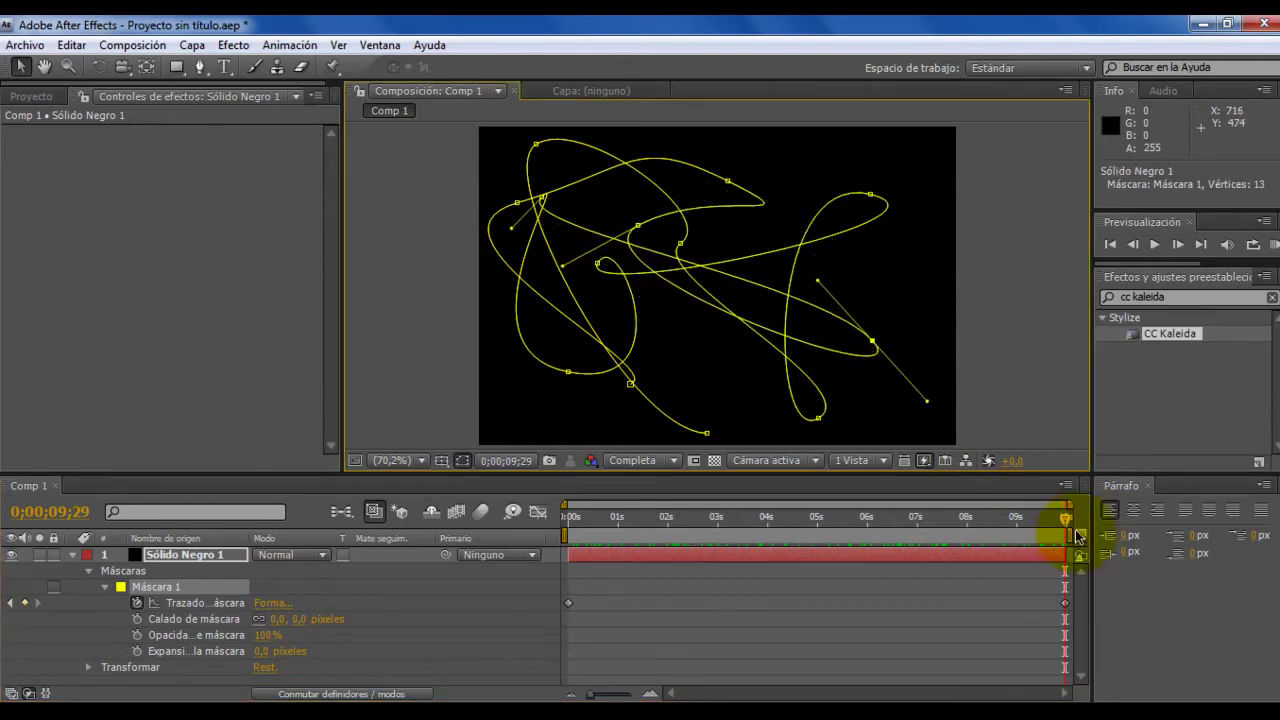
{"action": "left_click_drag", "start_coordinate": [1067, 520], "coordinate": [660, 519]}
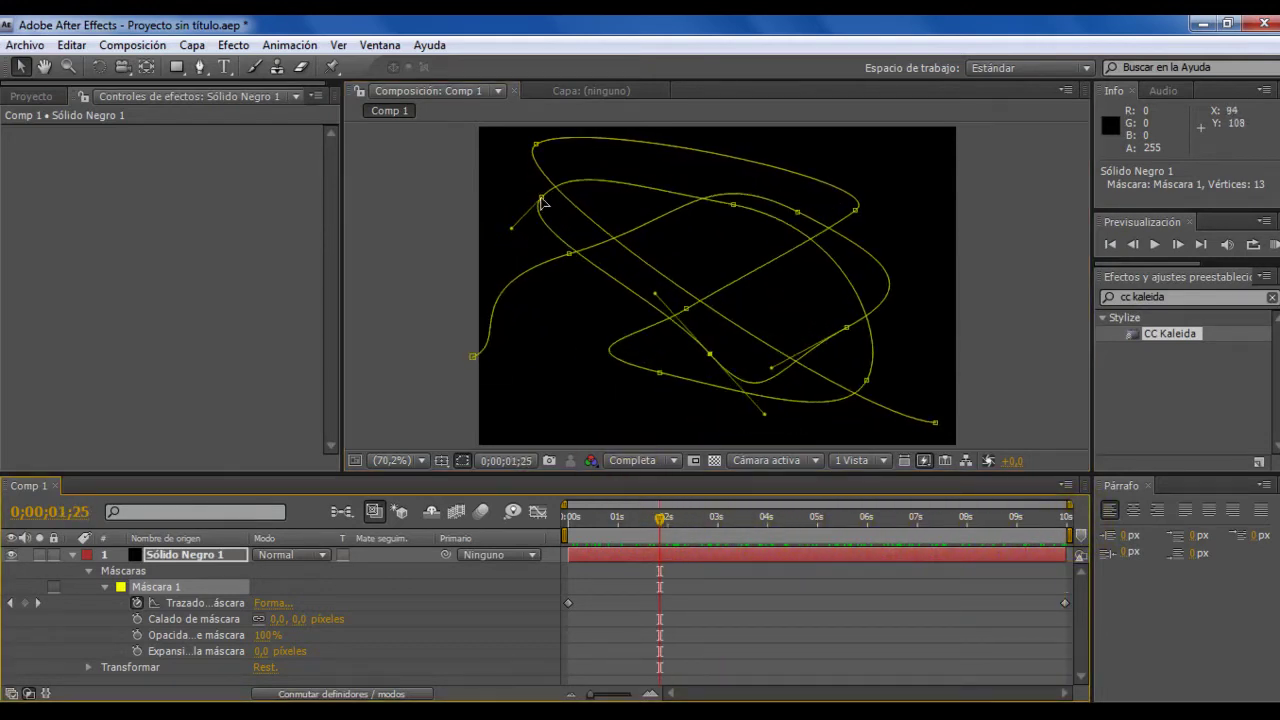
{"action": "left_click_drag", "start_coordinate": [541, 200], "coordinate": [731, 246]}
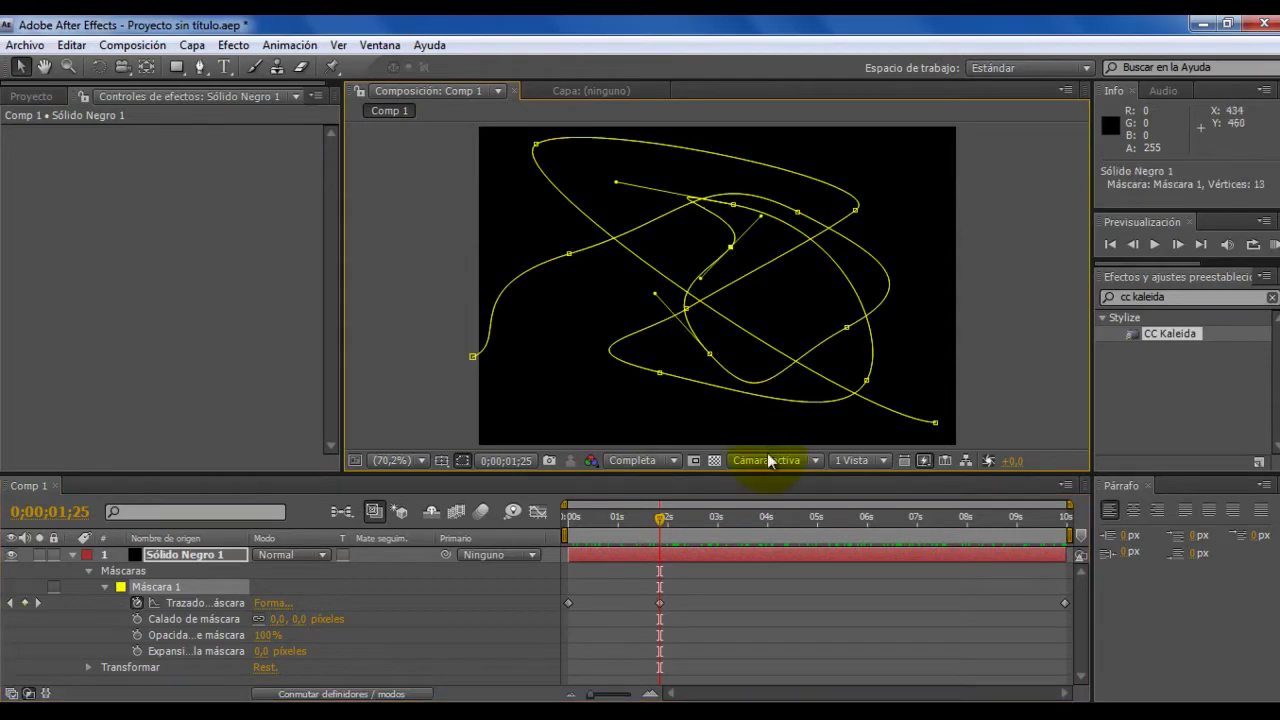
{"action": "left_click_drag", "start_coordinate": [659, 521], "coordinate": [963, 567]}
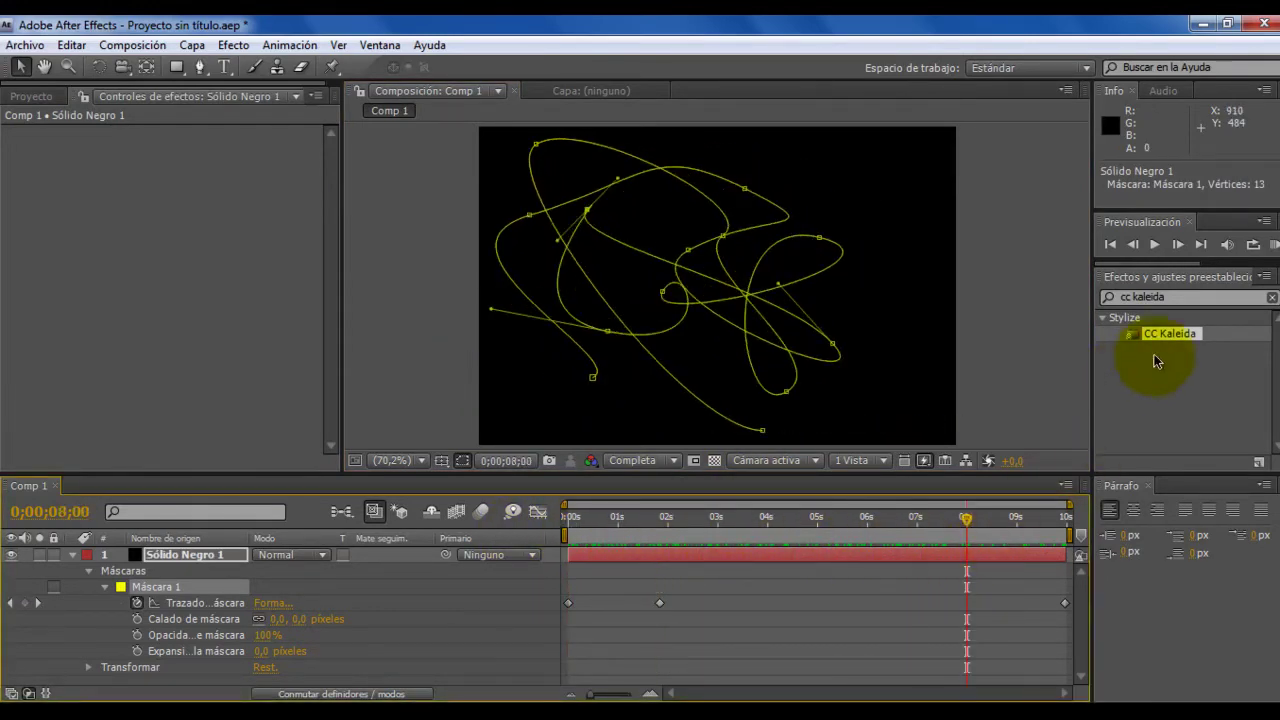
- Search 'trazo' in Effects & Presets and locate the Trazo effect under Generar
{"action": "left_click", "coordinate": [1185, 297]}
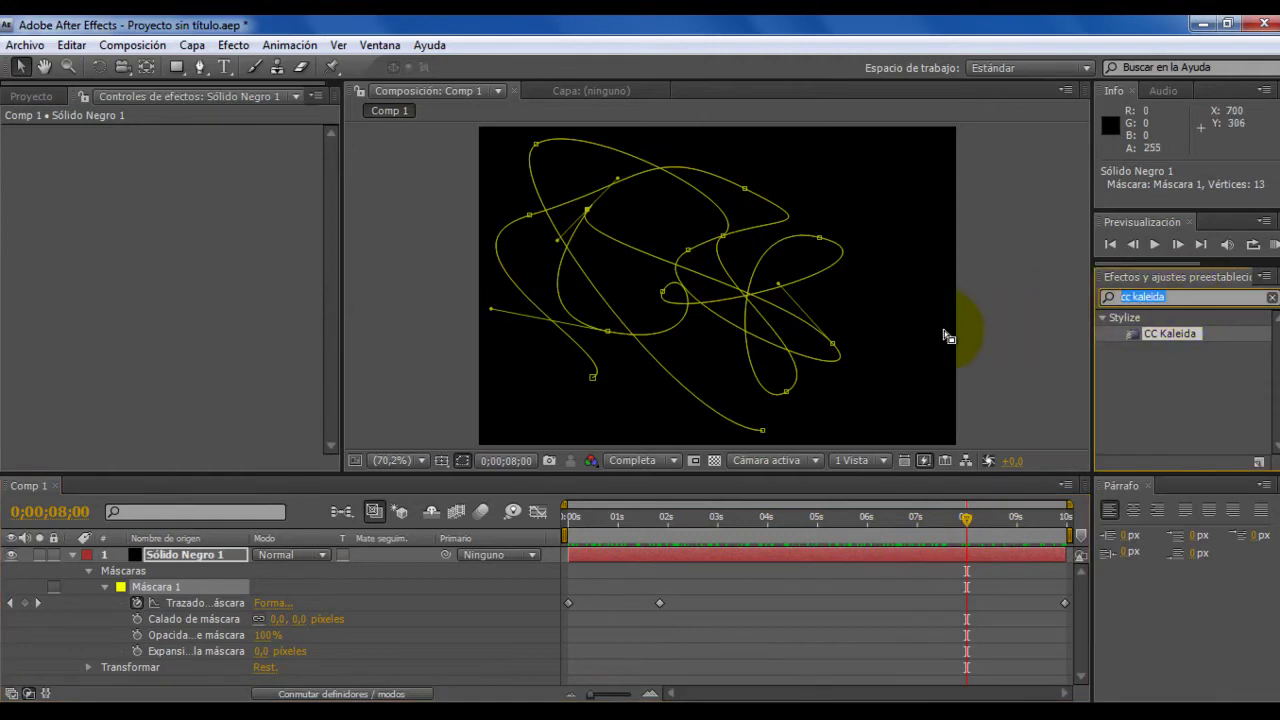
{"action": "type", "text": "tra"}
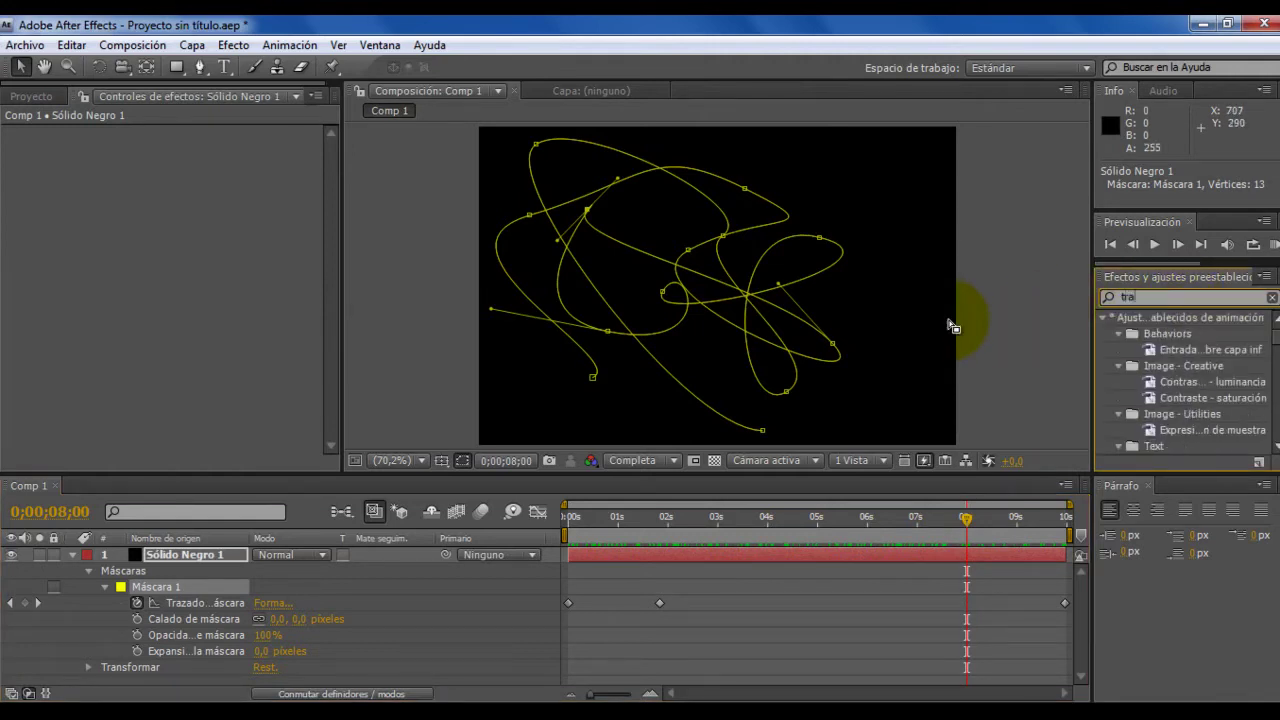
{"action": "type", "text": "zo"}
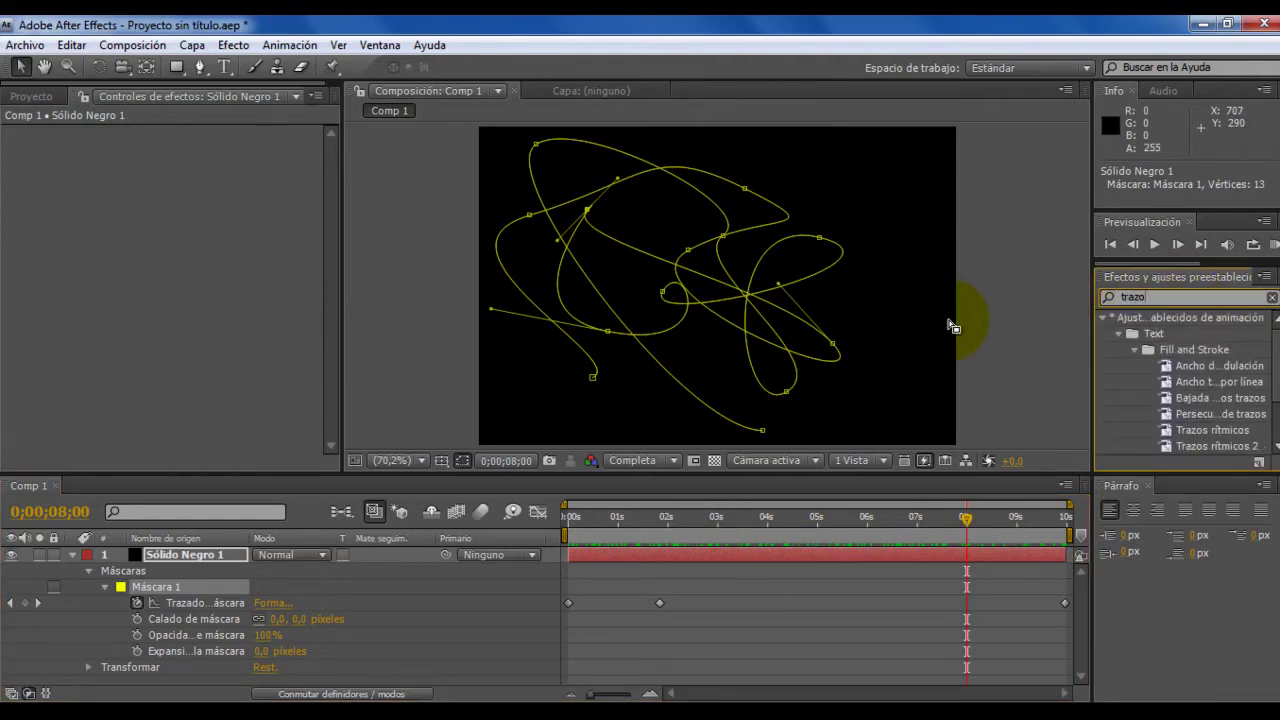
{"action": "scroll", "coordinate": [1274, 340], "scroll_direction": "down", "scroll_amount": 2}
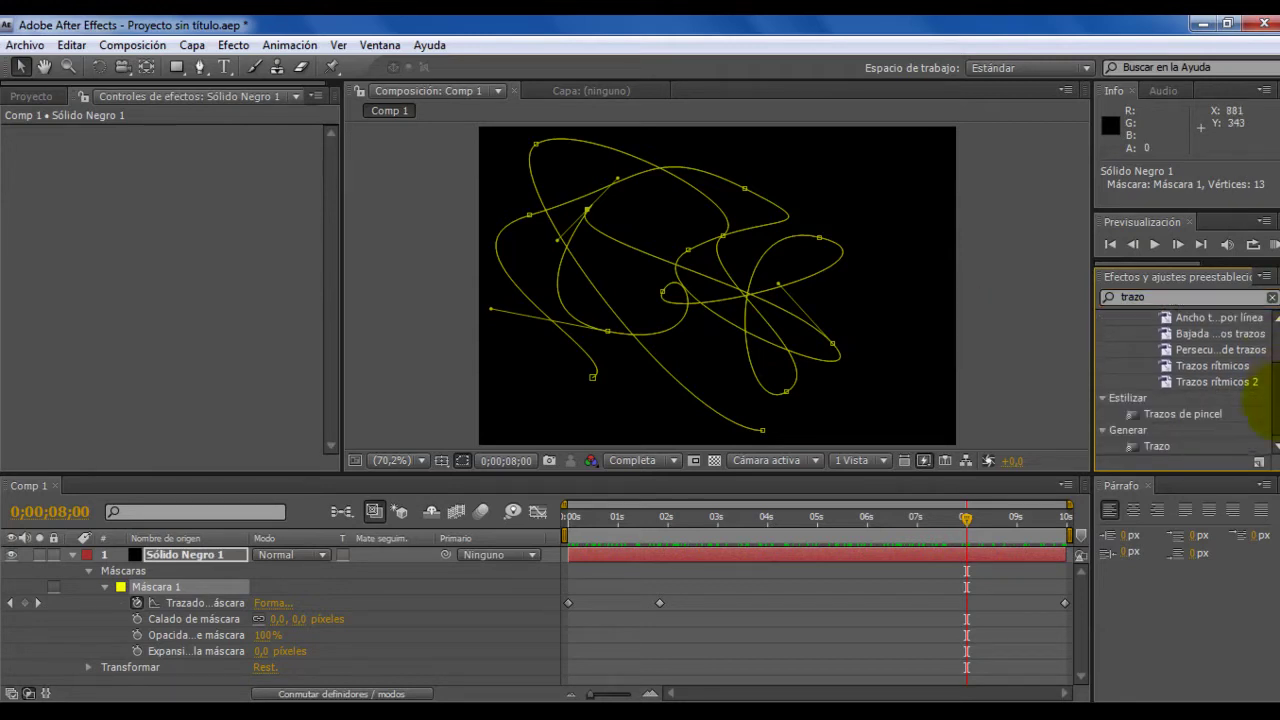
{"action": "left_click", "coordinate": [1160, 450]}
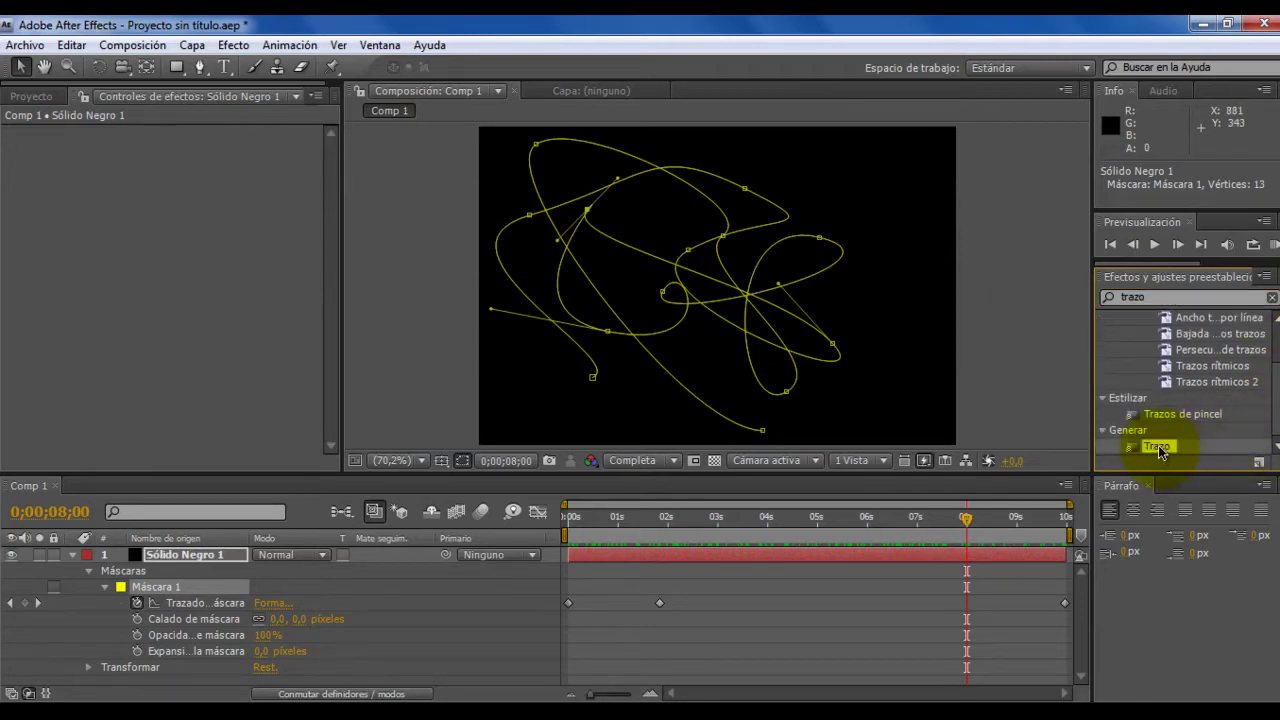
{"action": "left_click_drag", "start_coordinate": [1101, 436], "coordinate": [816, 323]}
{"action": "left_click_drag", "start_coordinate": [526, 394], "coordinate": [1141, 283]}
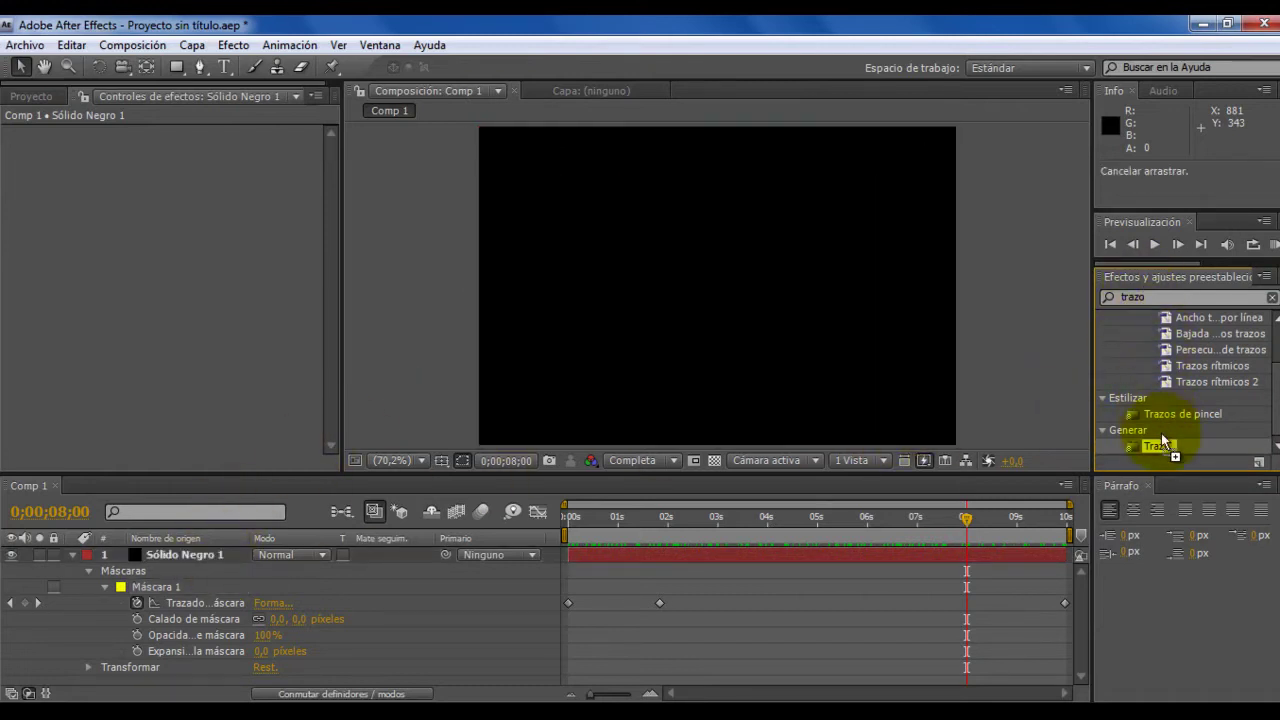
- Select Sólido Negro 1 and look up Trazo under Efecto > Generar in the menu bar
{"action": "left_click", "coordinate": [156, 552]}
{"action": "left_click", "coordinate": [234, 45]}
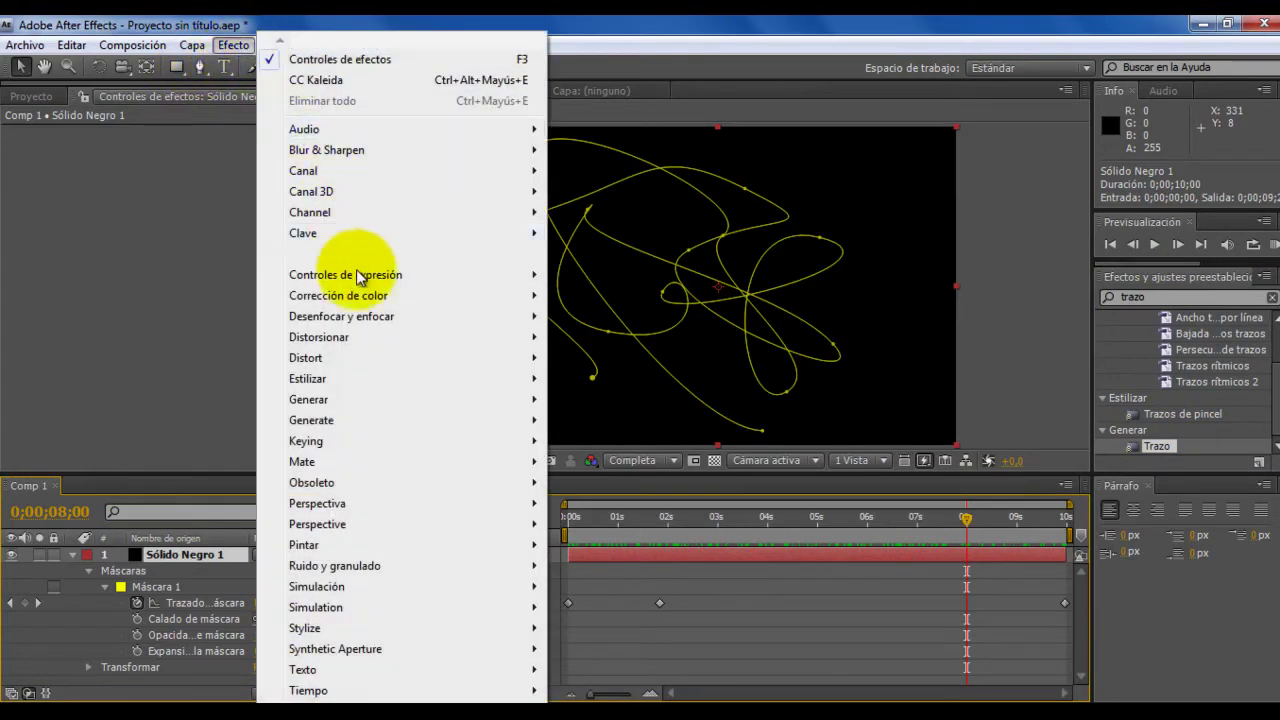
{"action": "mouse_move", "coordinate": [359, 406]}
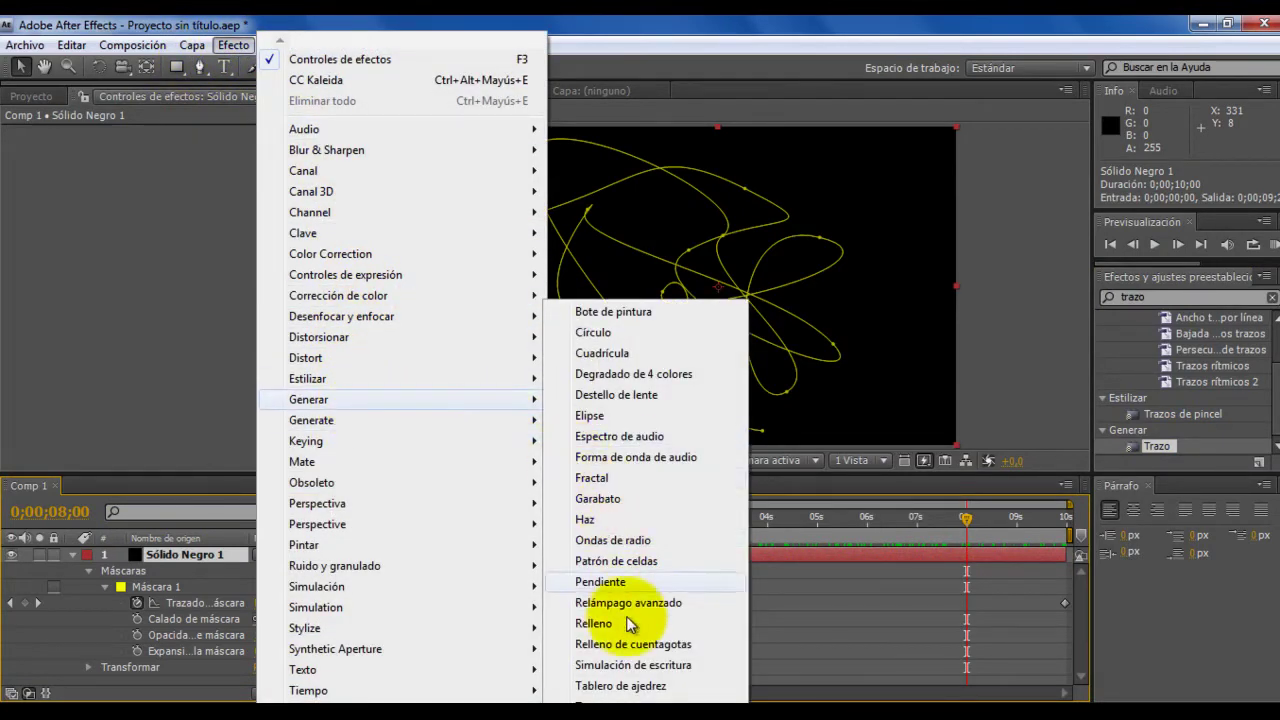
- Apply the Trazo effect from Effects & Presets to Sólido Negro 1
{"action": "left_click", "coordinate": [1163, 447]}
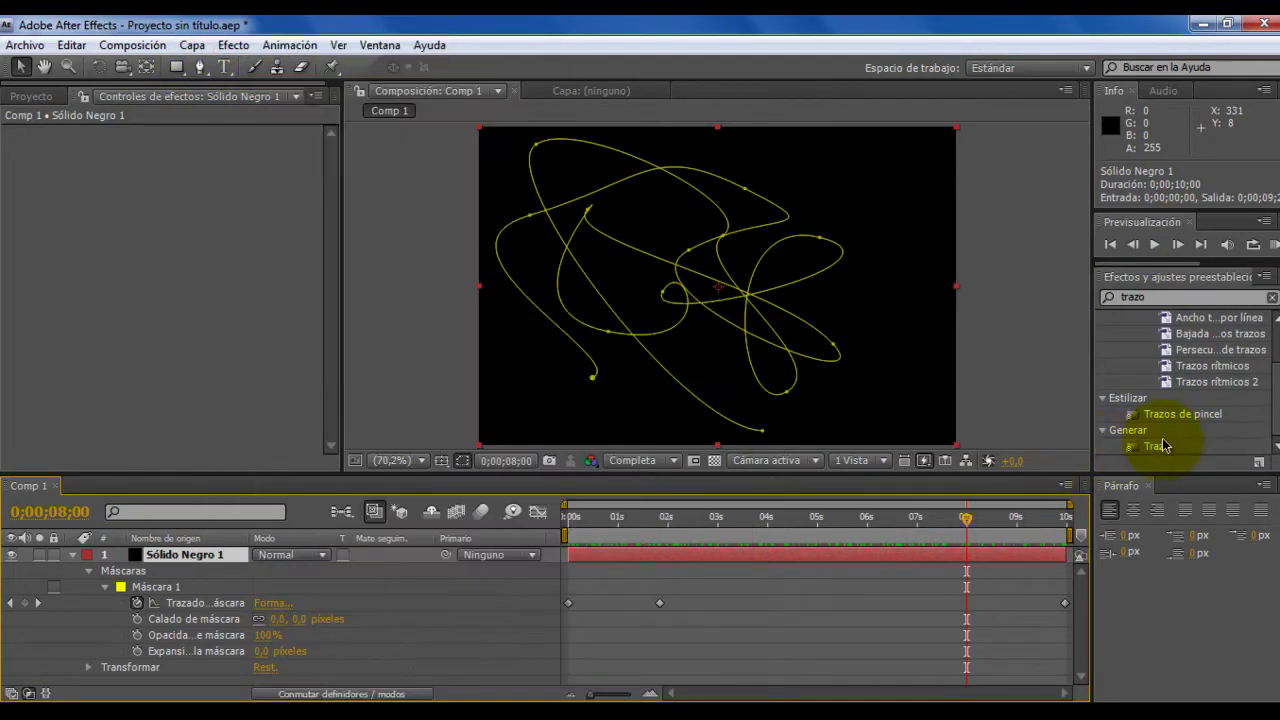
{"action": "left_click_drag", "start_coordinate": [1157, 453], "coordinate": [163, 578]}
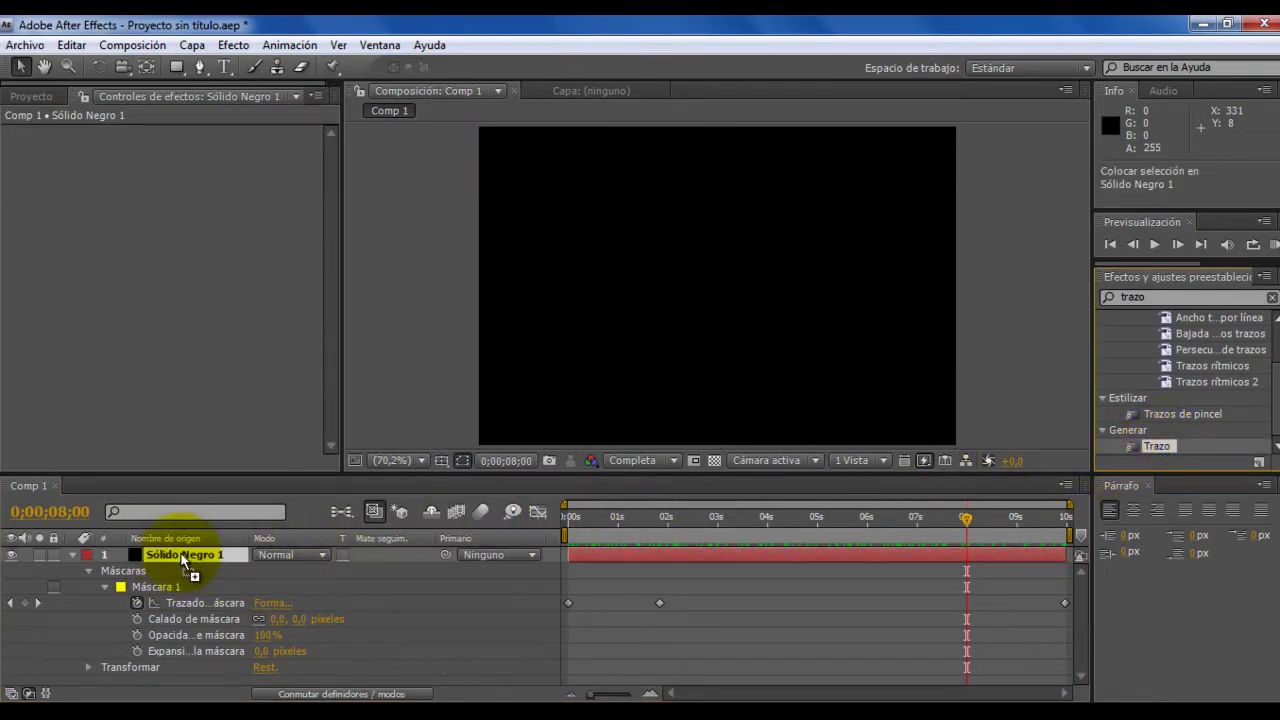
{"action": "left_click_drag", "start_coordinate": [181, 553], "coordinate": [182, 553]}
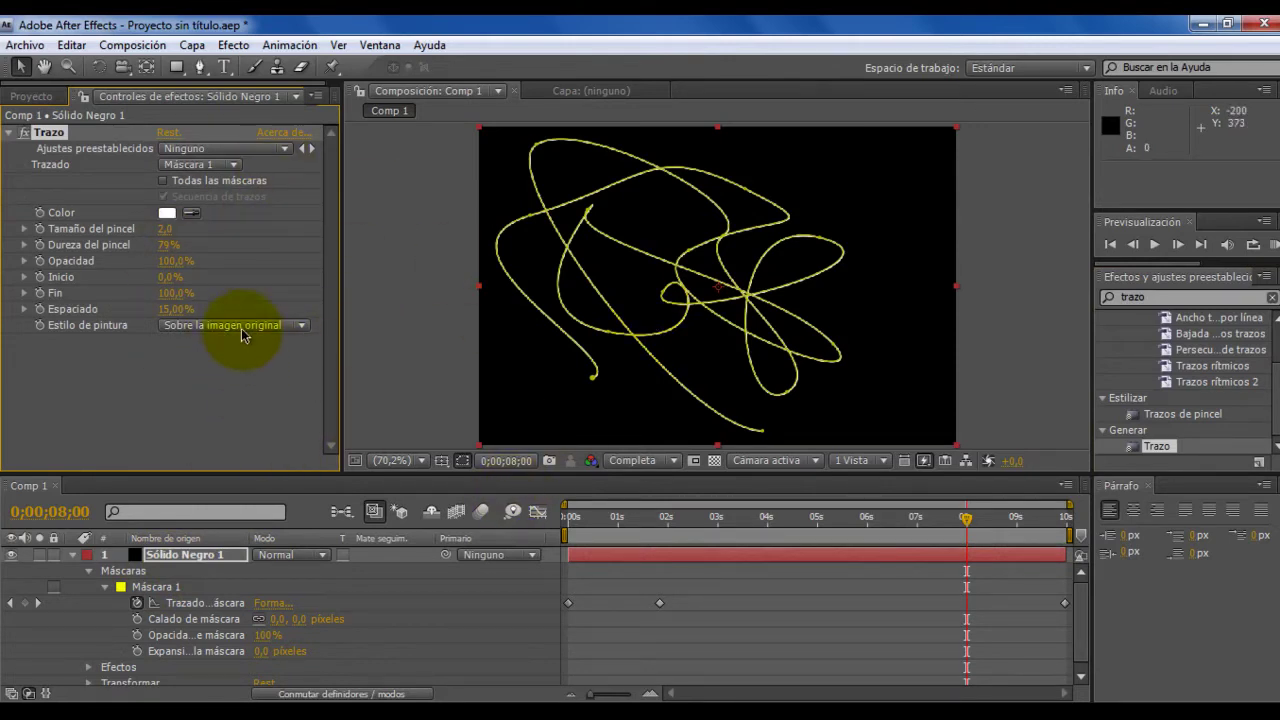
- Set Trazo's paint style to Sobre transparente and thin the brush size to 1,3
{"action": "left_click", "coordinate": [302, 330]}
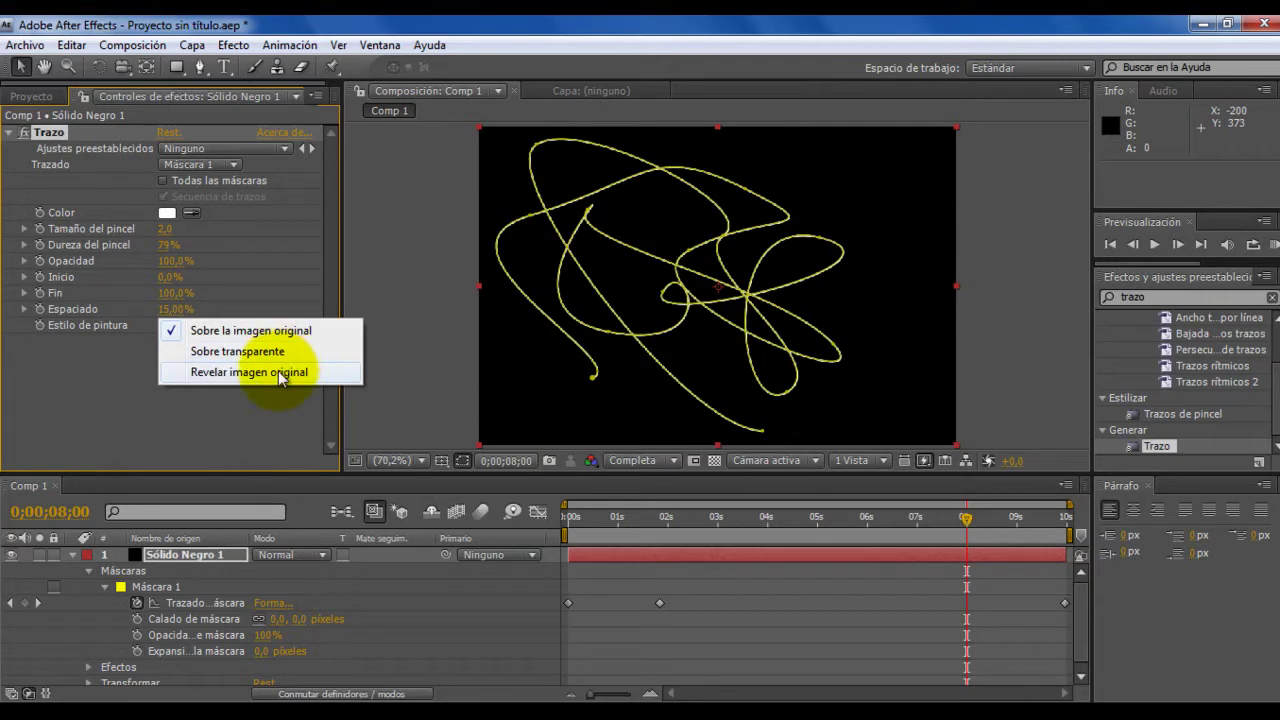
{"action": "left_click", "coordinate": [277, 352]}
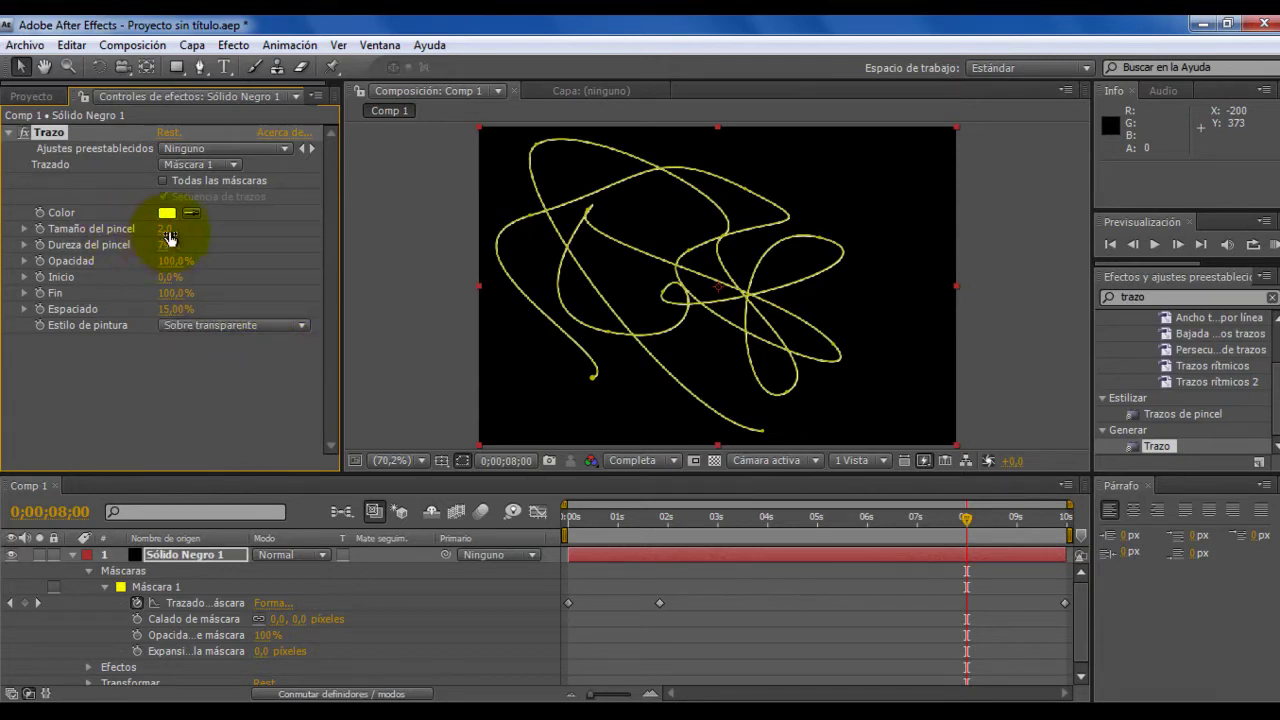
{"action": "mouse_move", "coordinate": [166, 229]}
{"action": "left_mouse_down"}
{"action": "mouse_move", "coordinate": [155, 229]}
{"action": "mouse_move", "coordinate": [167, 230]}
{"action": "left_mouse_up"}
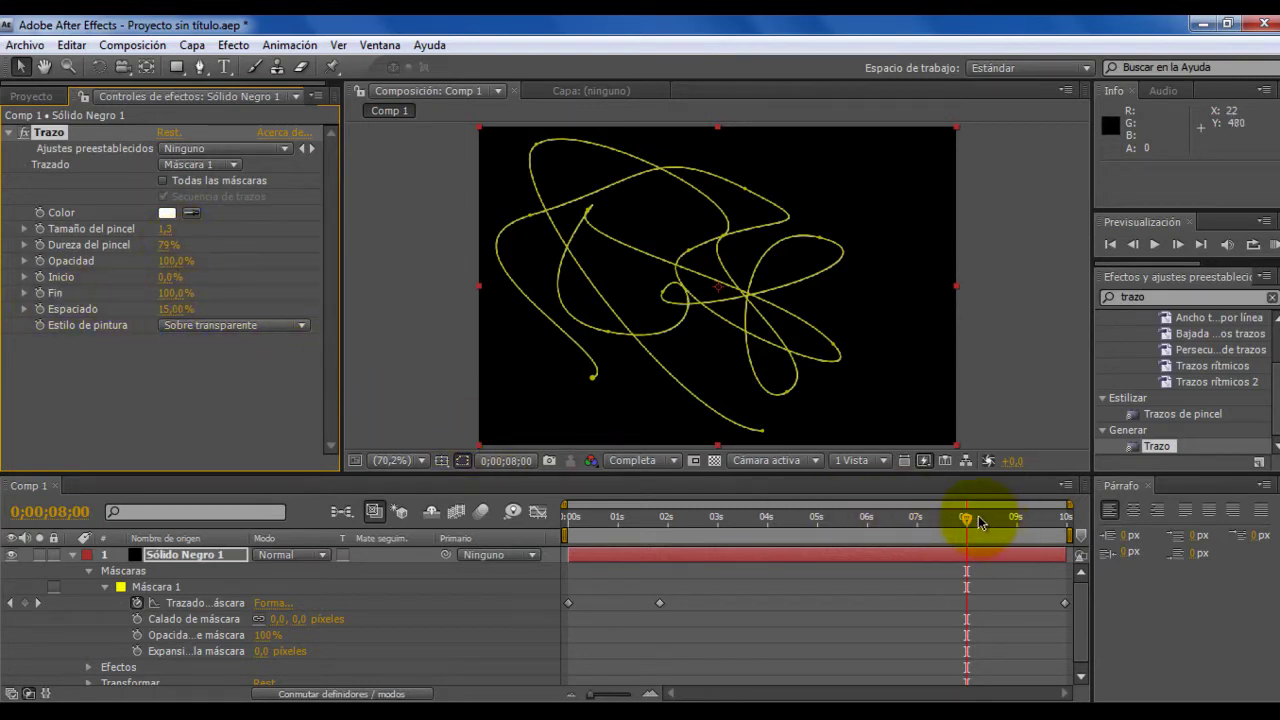
- Keyframe Trazo's Fin at 0% on the first frame and 100% on the last frame
{"action": "left_click_drag", "start_coordinate": [966, 518], "coordinate": [568, 518]}
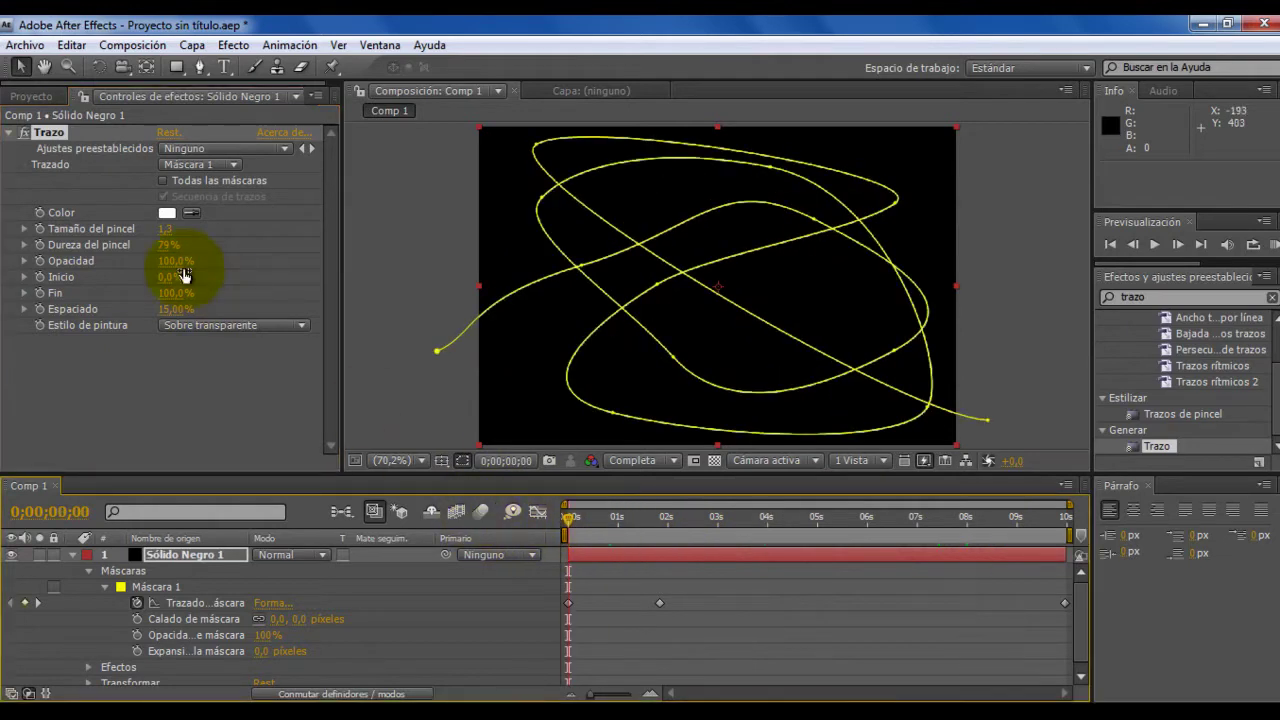
{"action": "left_click", "coordinate": [40, 293]}
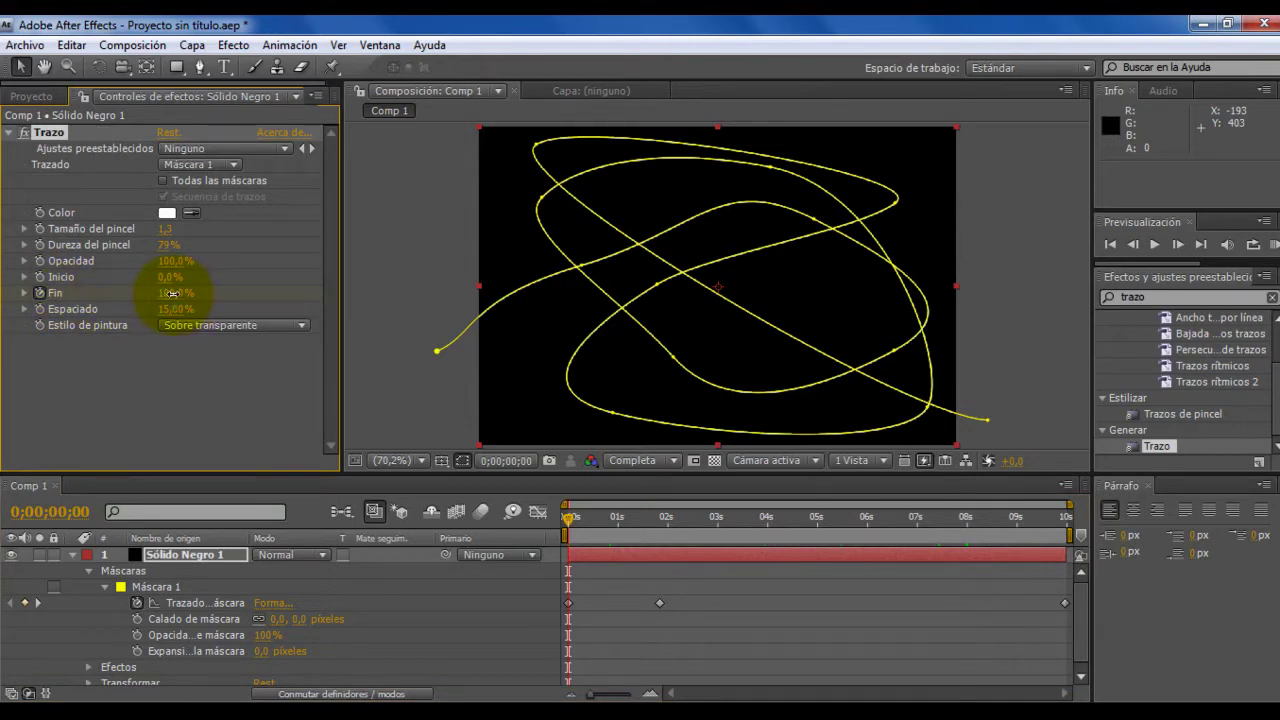
{"action": "left_click_drag", "start_coordinate": [176, 300], "coordinate": [47, 293]}
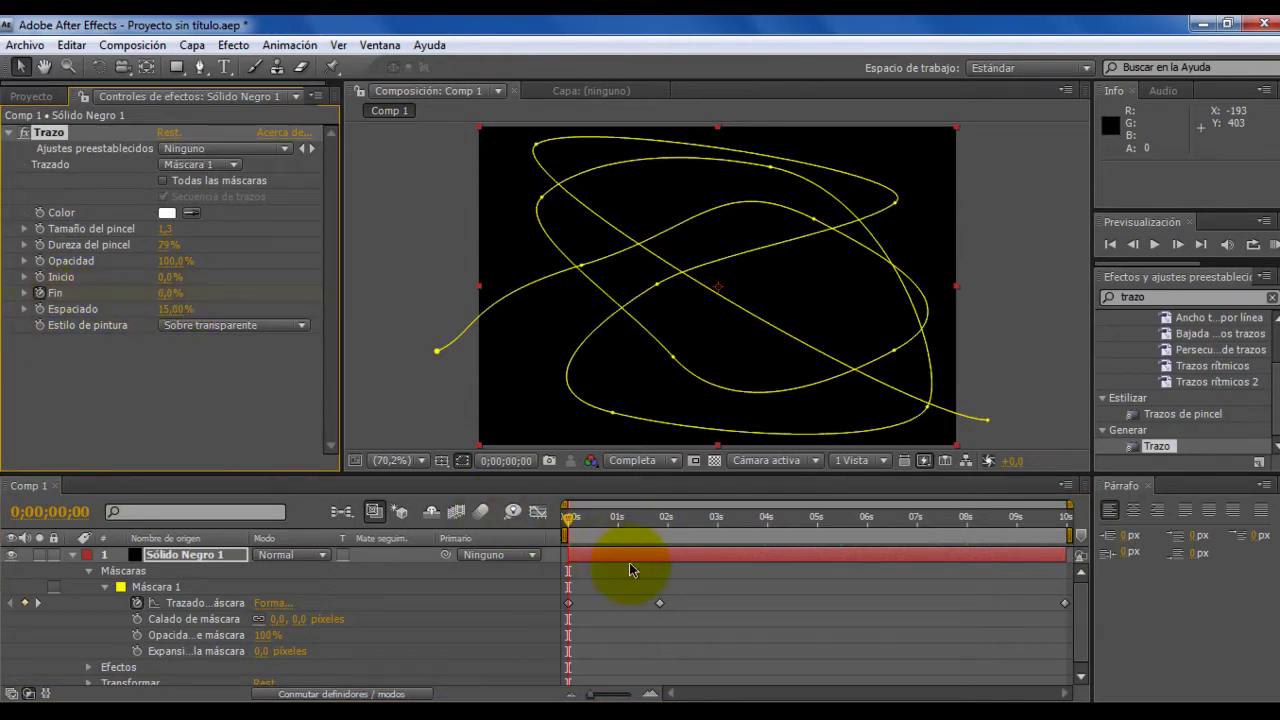
{"action": "left_click_drag", "start_coordinate": [571, 524], "coordinate": [1068, 515]}
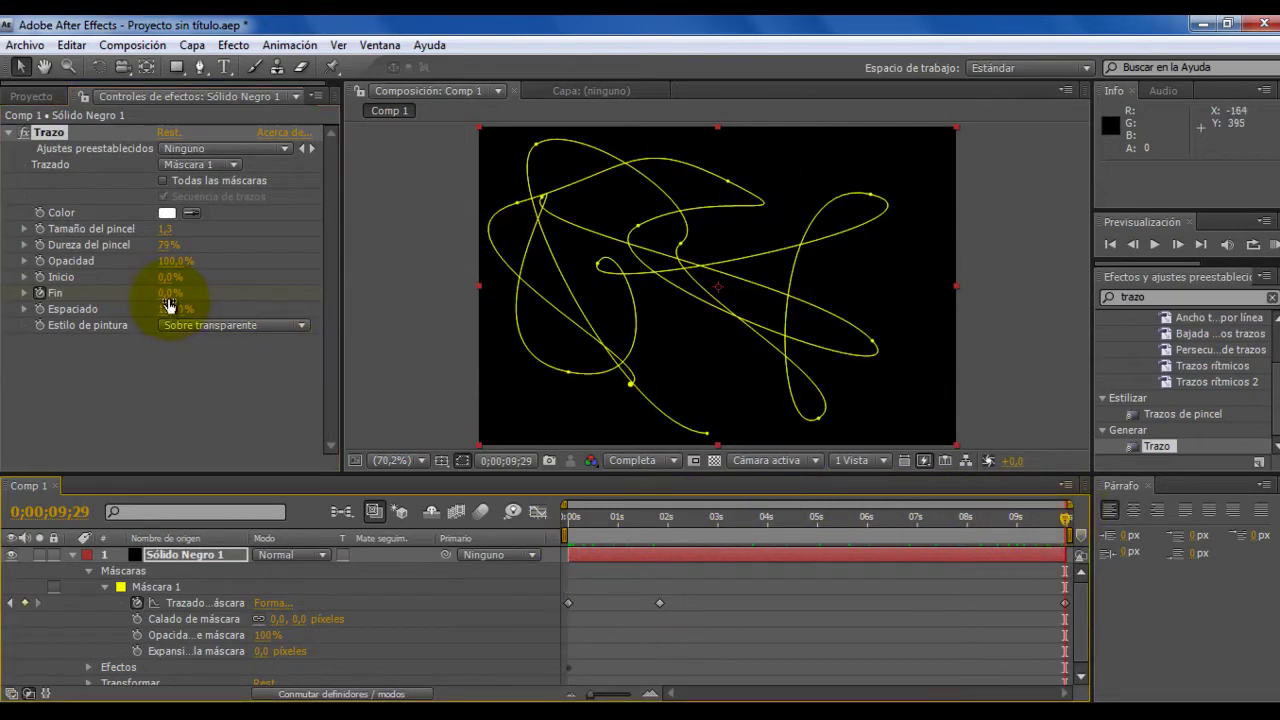
{"action": "left_click_drag", "start_coordinate": [167, 297], "coordinate": [443, 286]}
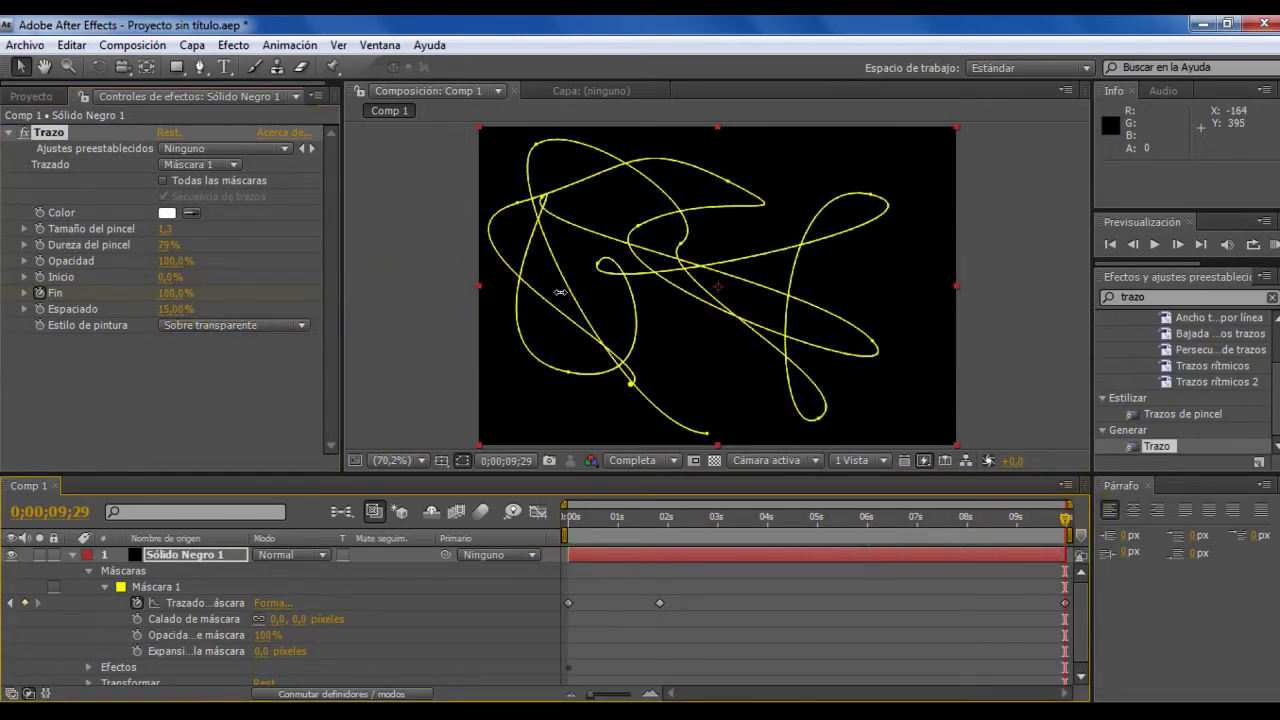
- Scrub back to the start and deselect the layer to watch the stroke draw on
{"action": "left_click_drag", "start_coordinate": [1070, 507], "coordinate": [543, 516]}
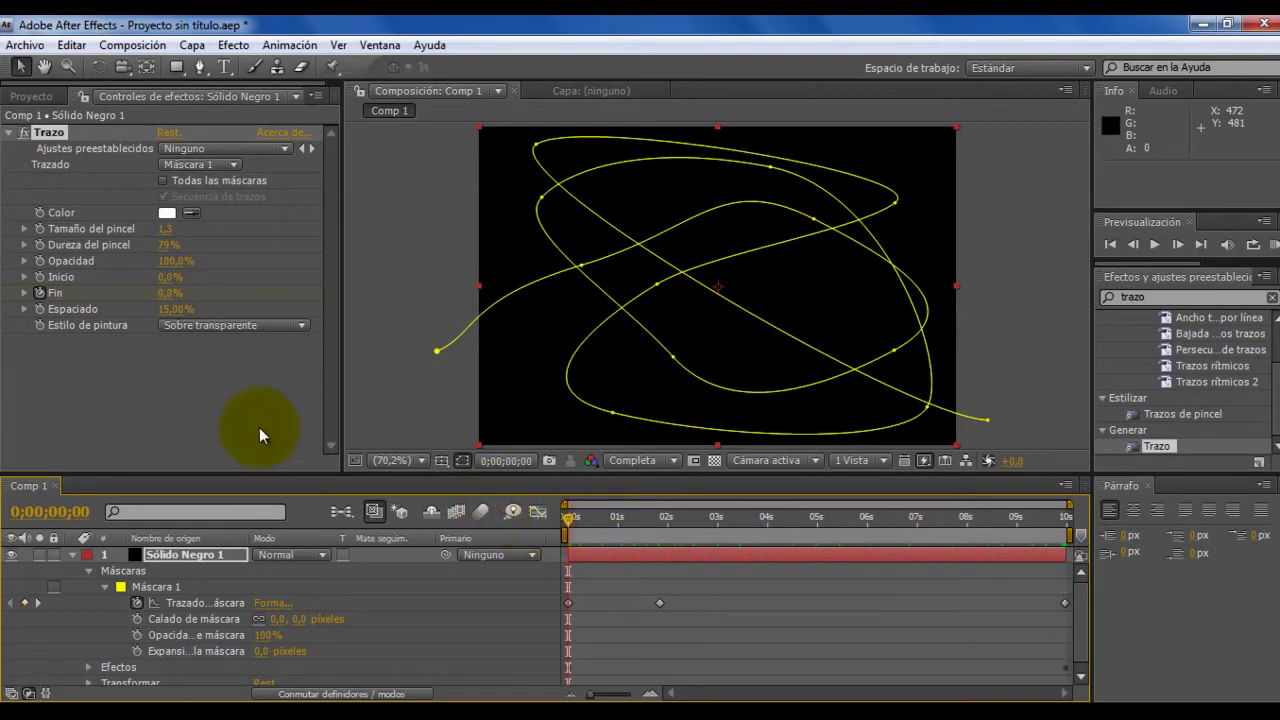
{"action": "left_click", "coordinate": [193, 406]}
{"action": "left_click", "coordinate": [411, 590]}
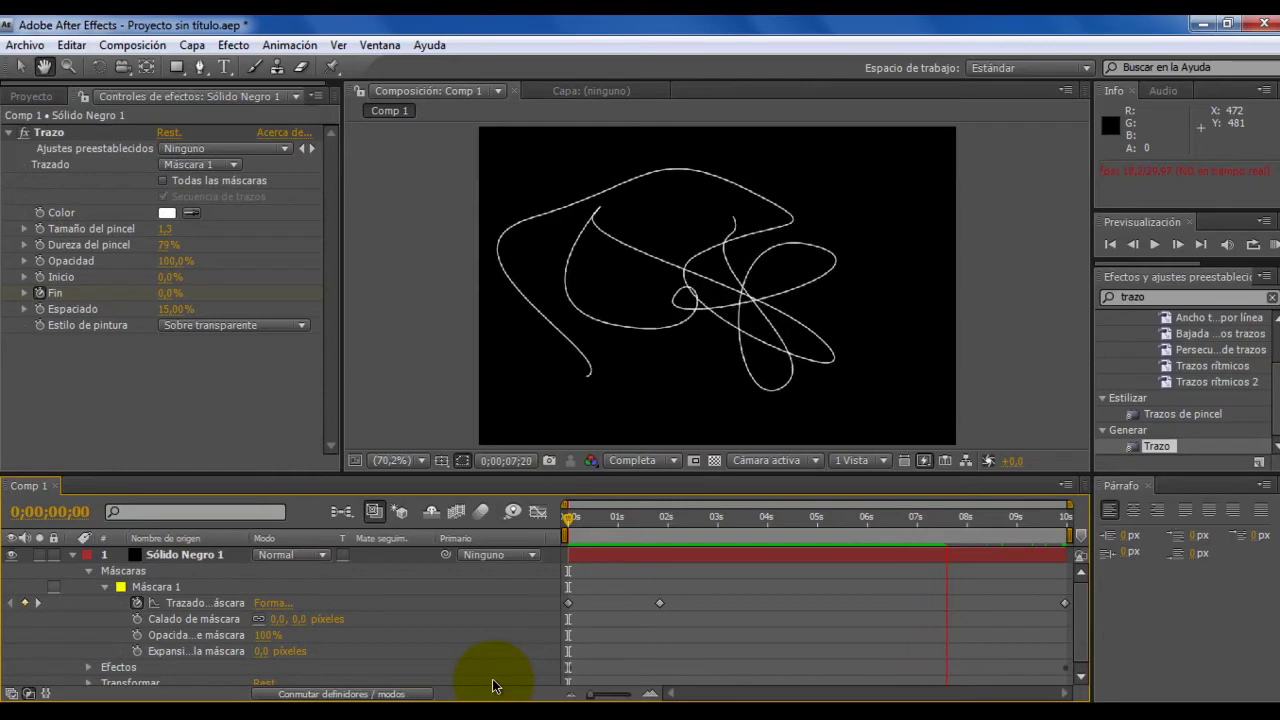
- Preview the draw-on, reveal Trazo's properties in the timeline and keyframe its Fin value
{"action": "key", "text": "space"}
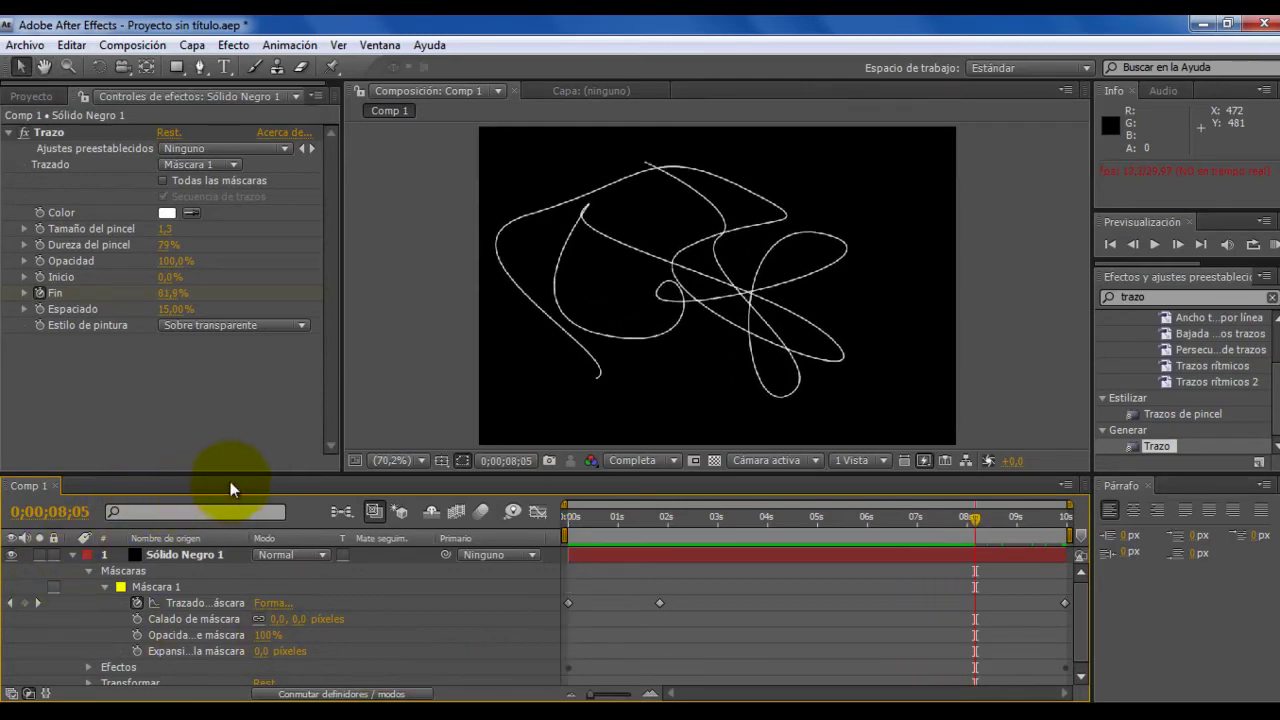
{"action": "left_click_drag", "start_coordinate": [247, 471], "coordinate": [252, 388]}
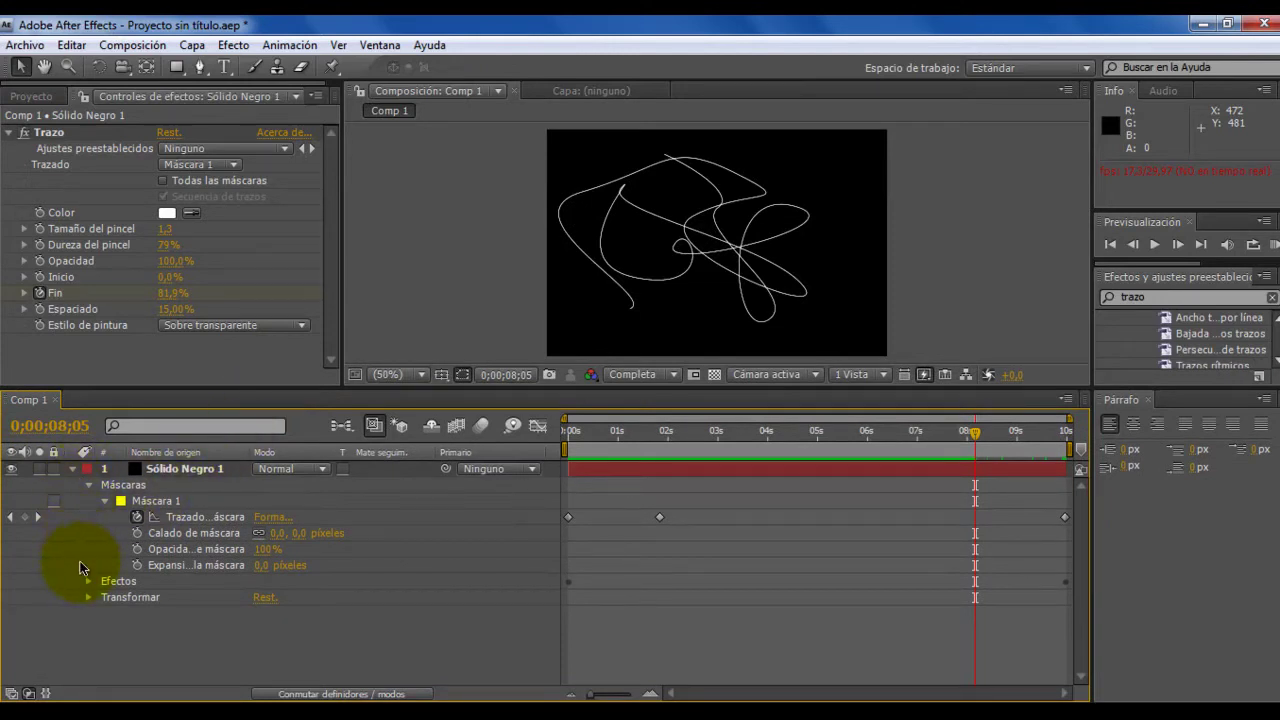
{"action": "left_click", "coordinate": [89, 584]}
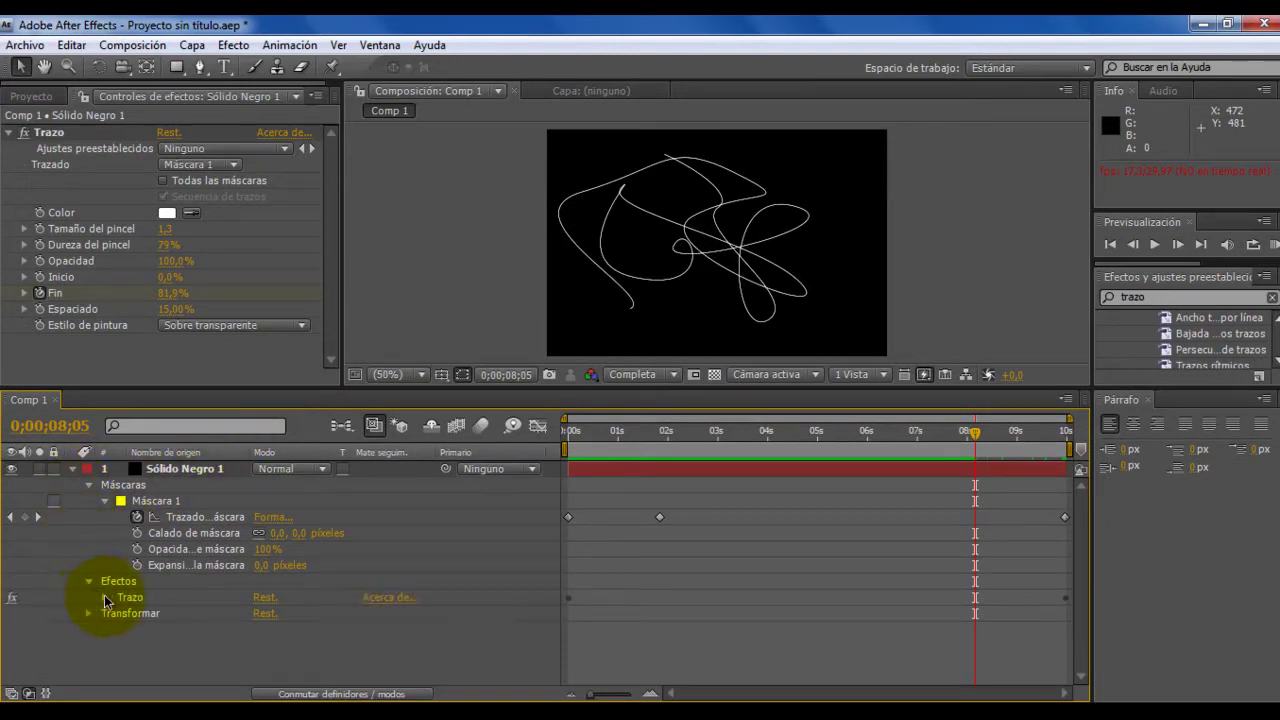
{"action": "left_click", "coordinate": [105, 598]}
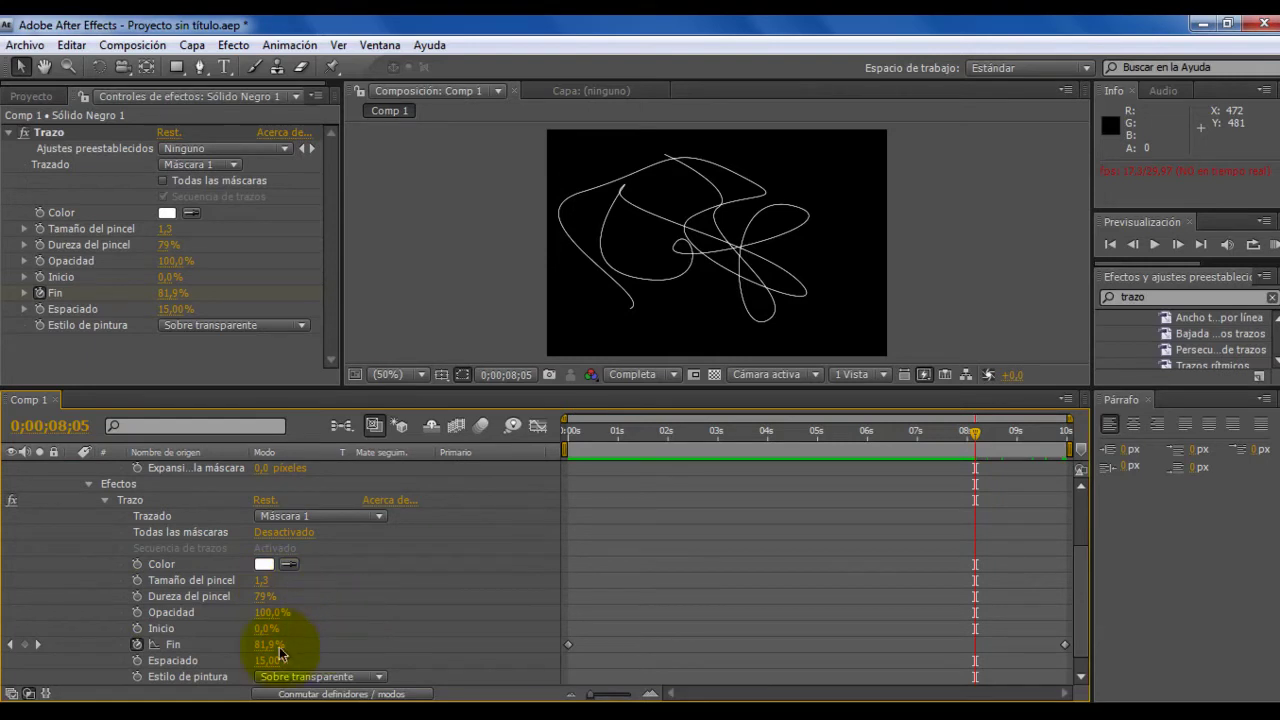
{"action": "left_click", "coordinate": [137, 644]}
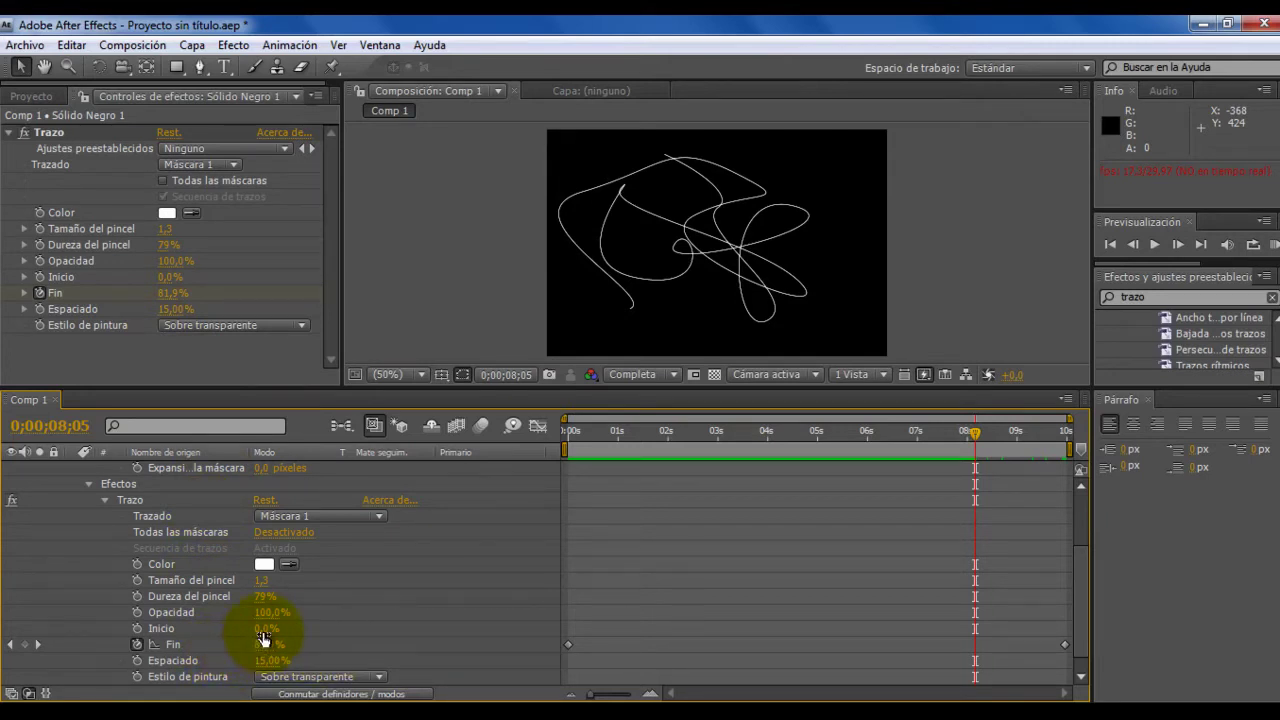
- Add an expression linking Trazo's Inicio to Fin with a +30 offset
{"action": "left_click", "coordinate": [137, 628], "text": "alt"}
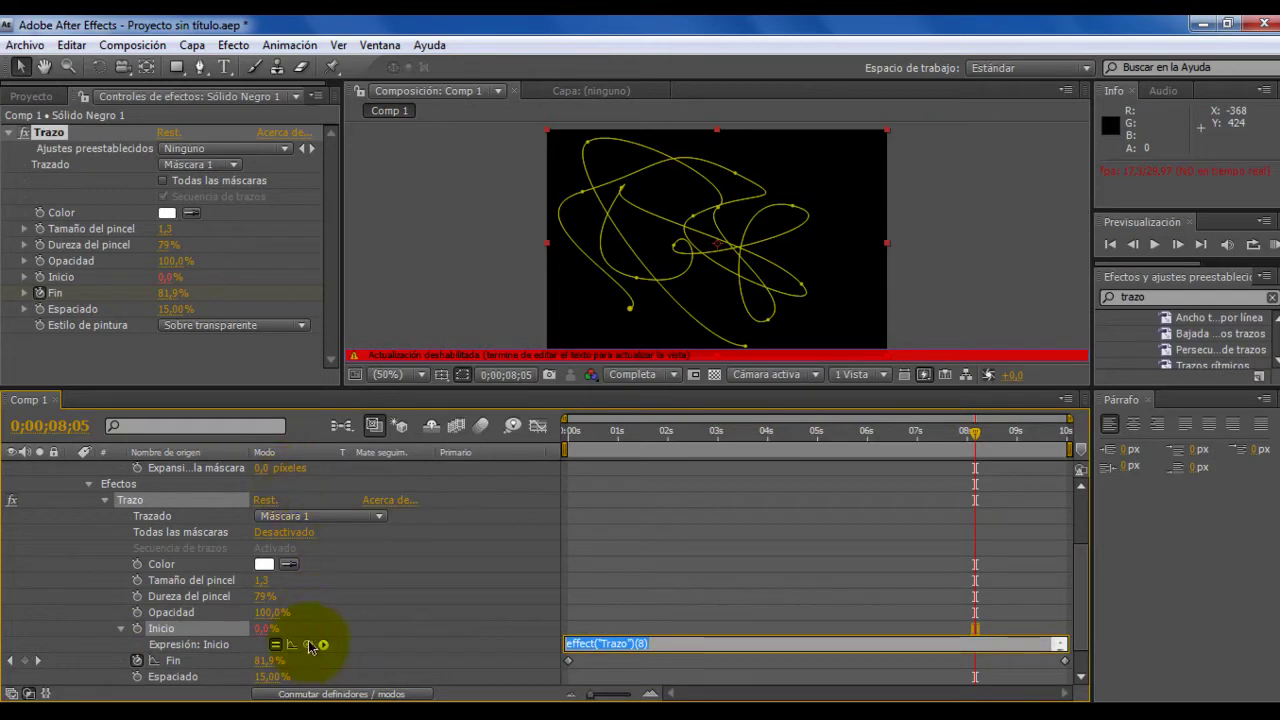
{"action": "left_click_drag", "start_coordinate": [309, 645], "coordinate": [185, 662]}
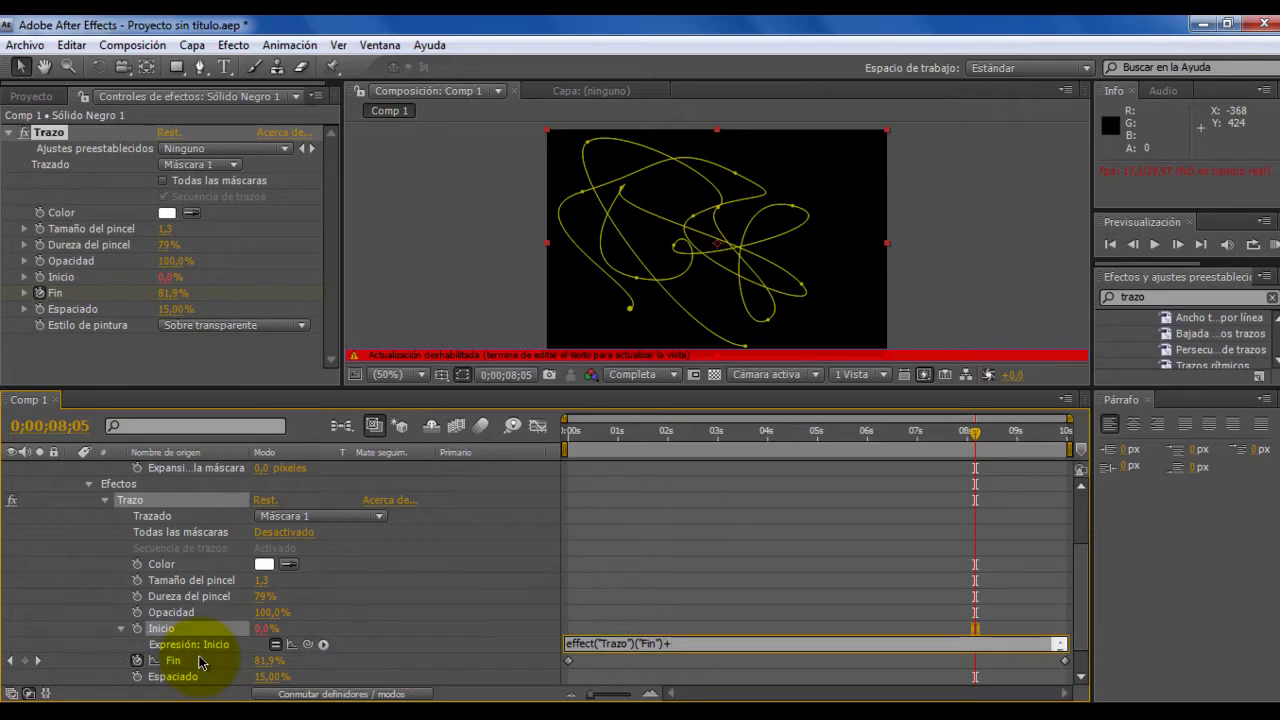
{"action": "type", "text": "30"}
{"action": "left_click", "coordinate": [637, 589]}
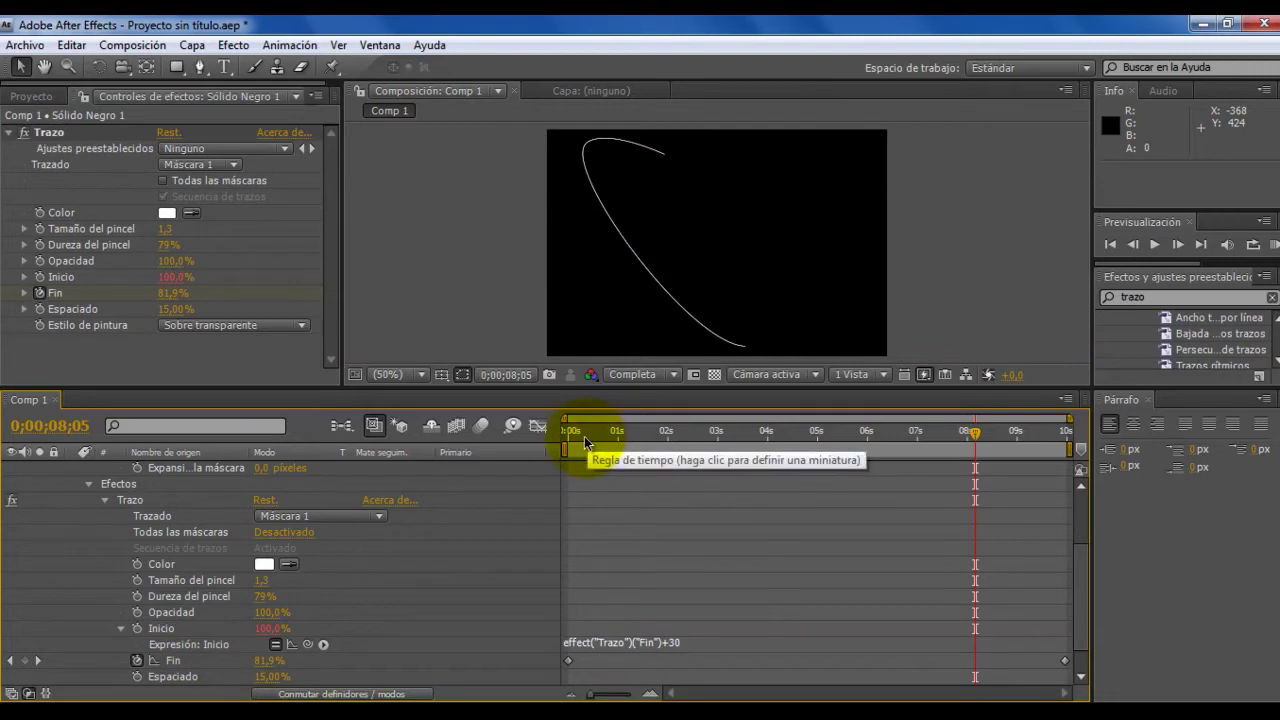
{"action": "left_click", "coordinate": [580, 436]}
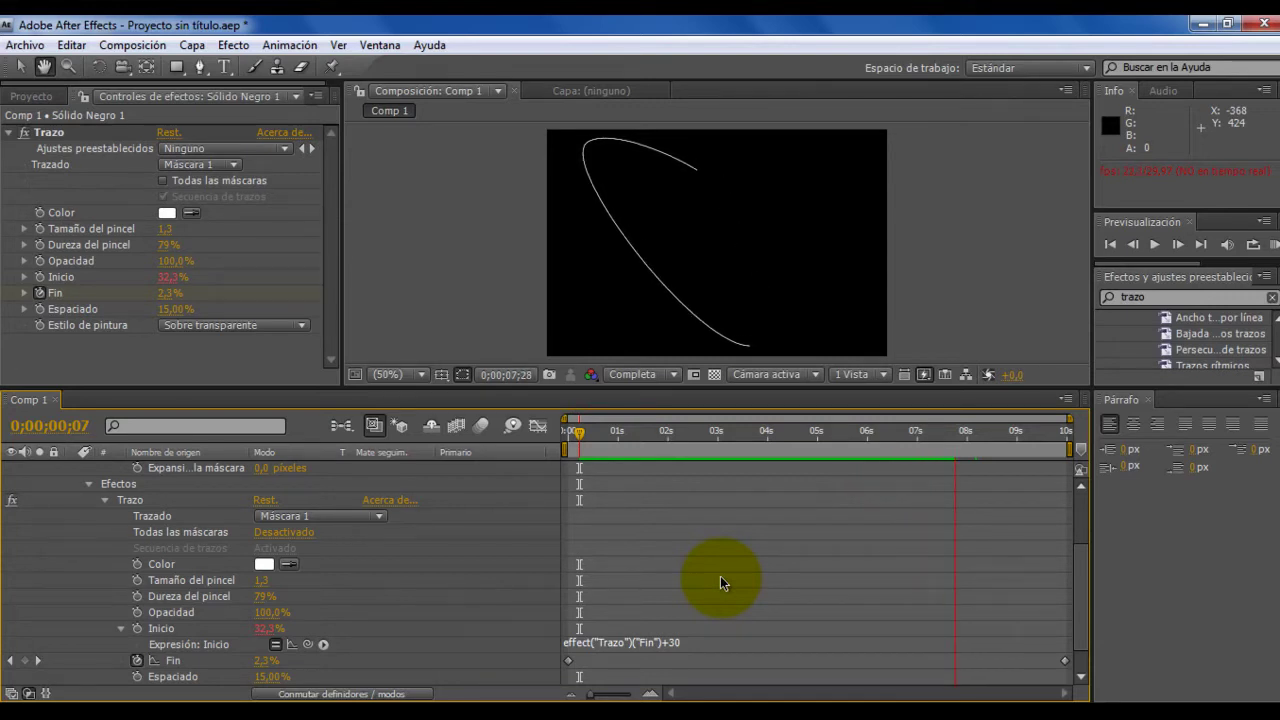
- Change the Inicio expression offset to +20 and scrub to check the short moving line
{"action": "left_click", "coordinate": [679, 645]}
{"action": "left_click", "coordinate": [680, 643]}
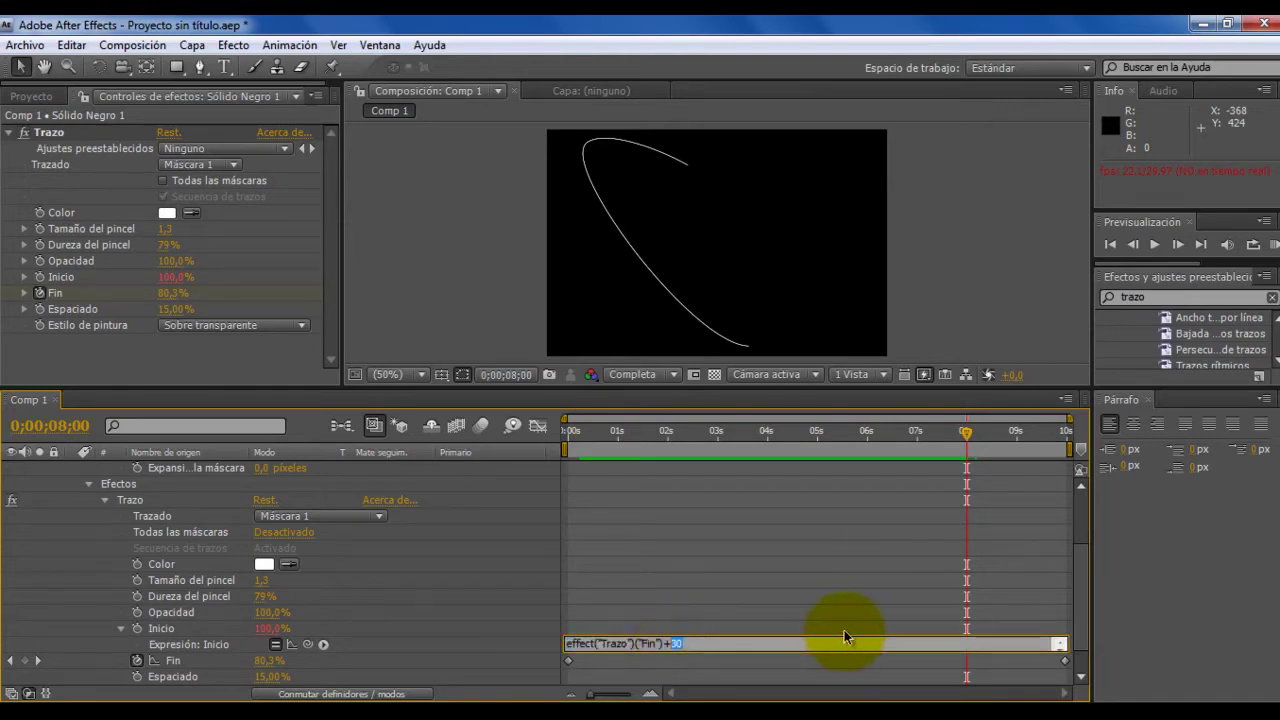
{"action": "type", "text": "20"}
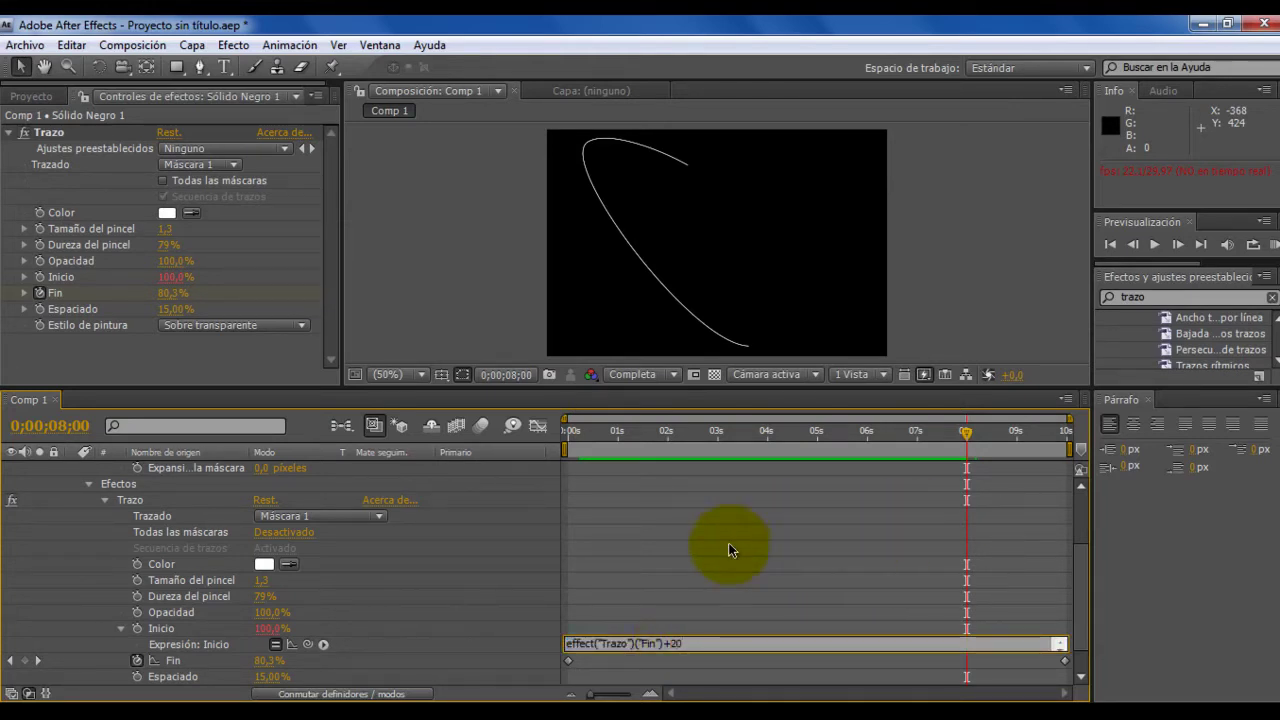
{"action": "left_click", "coordinate": [713, 597]}
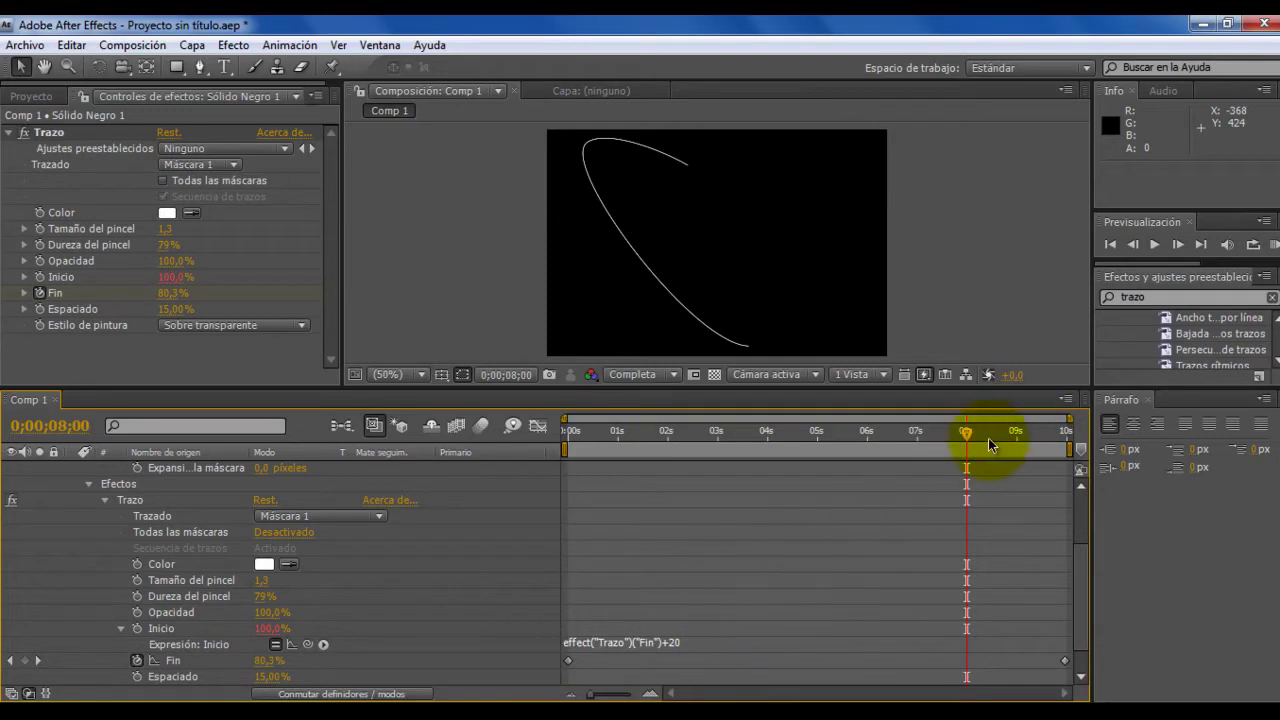
{"action": "mouse_move", "coordinate": [969, 433]}
{"action": "left_mouse_down"}
{"action": "mouse_move", "coordinate": [680, 460]}
{"action": "mouse_move", "coordinate": [580, 490]}
{"action": "mouse_move", "coordinate": [958, 501]}
{"action": "left_mouse_up"}
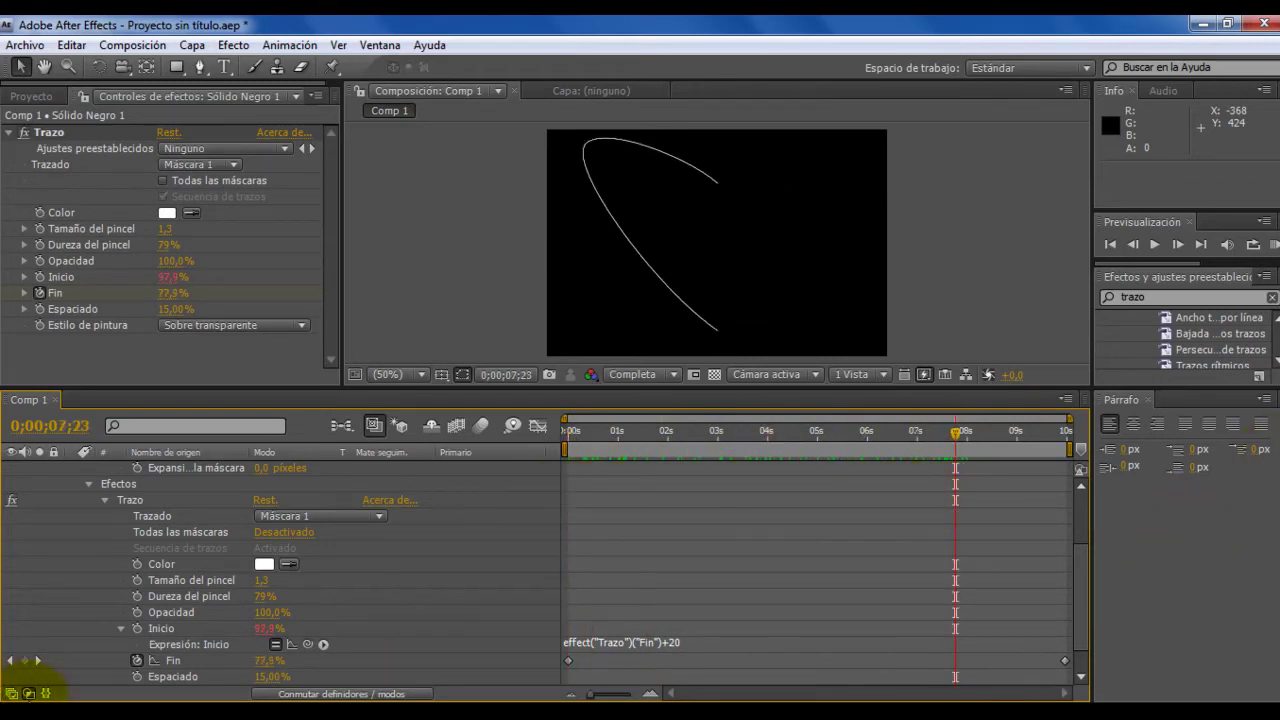
- Search for Eco in Effects & Presets and apply it to the stroke layer
{"action": "left_click", "coordinate": [10, 133]}
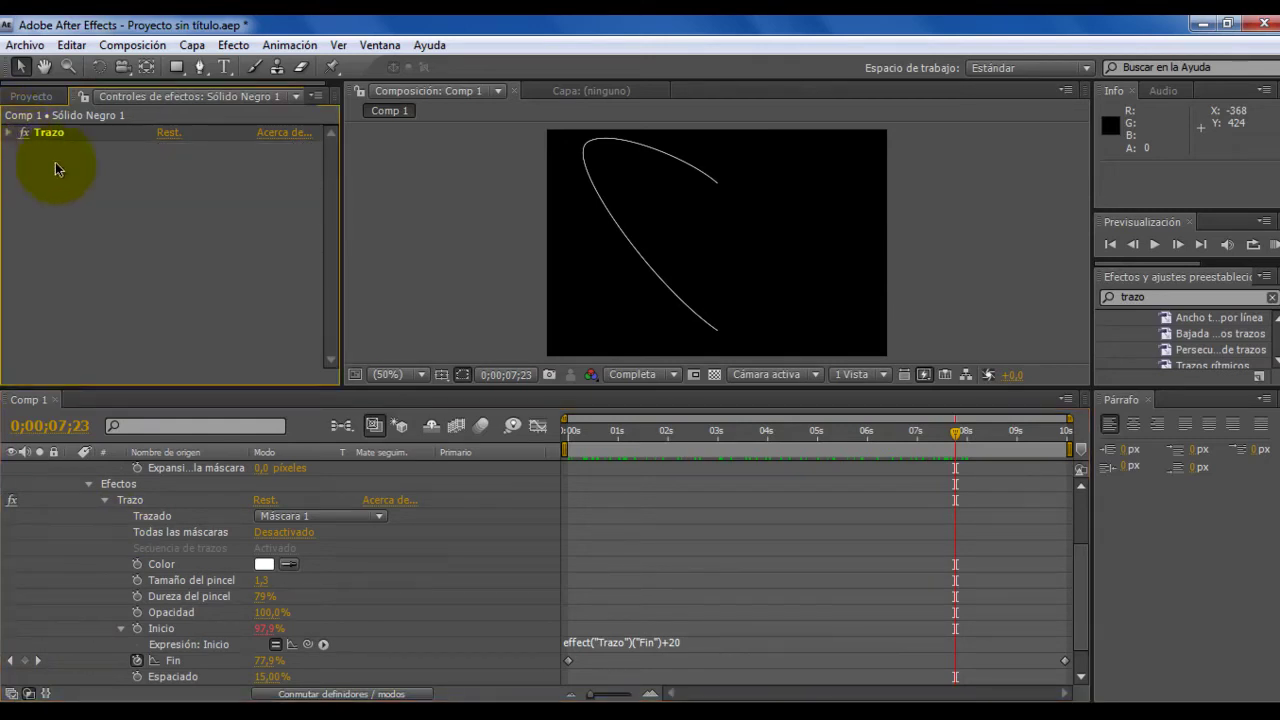
{"action": "double_click", "coordinate": [1135, 297]}
{"action": "type", "text": "Eco"}
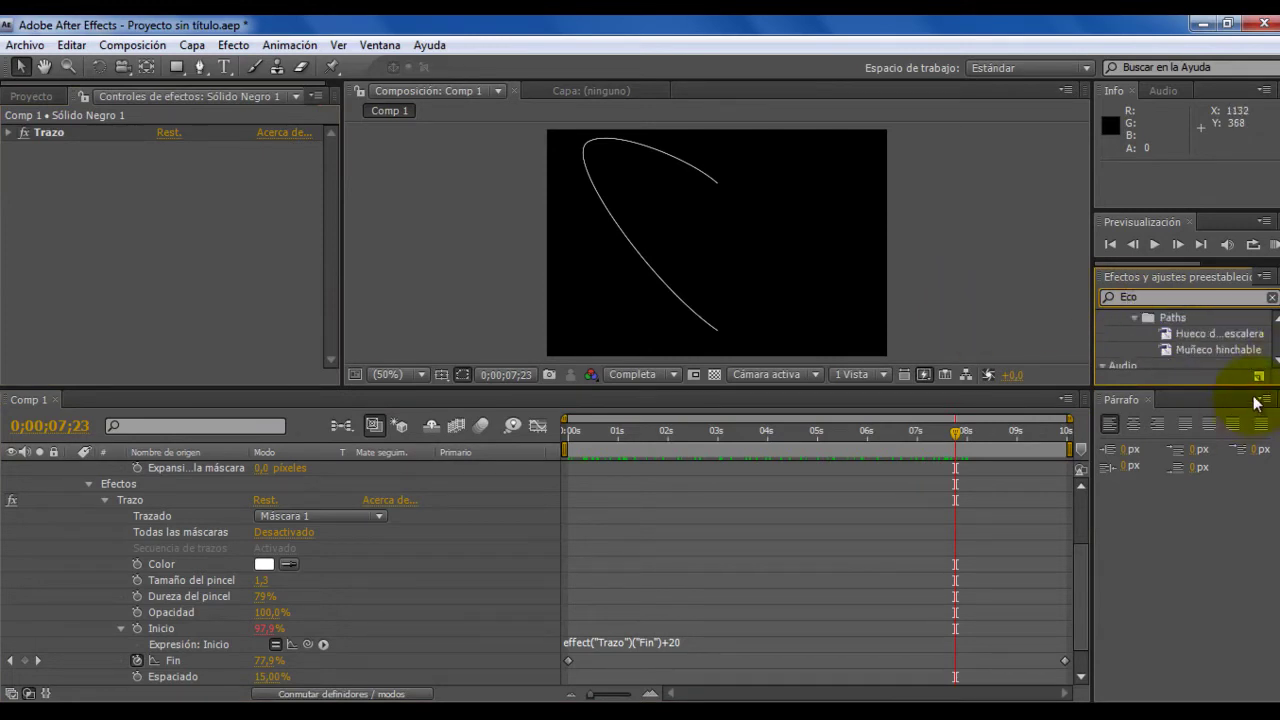
{"action": "left_click_drag", "start_coordinate": [1256, 388], "coordinate": [1256, 458]}
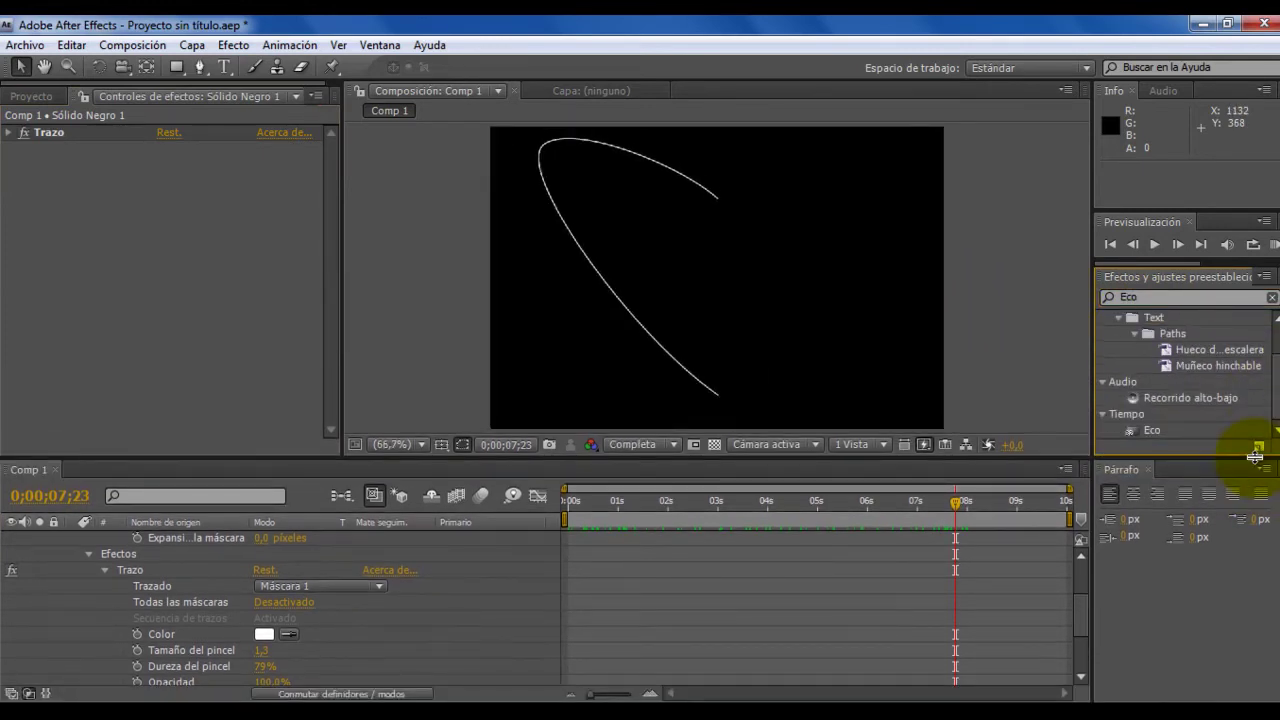
{"action": "left_click_drag", "start_coordinate": [1157, 430], "coordinate": [634, 343]}
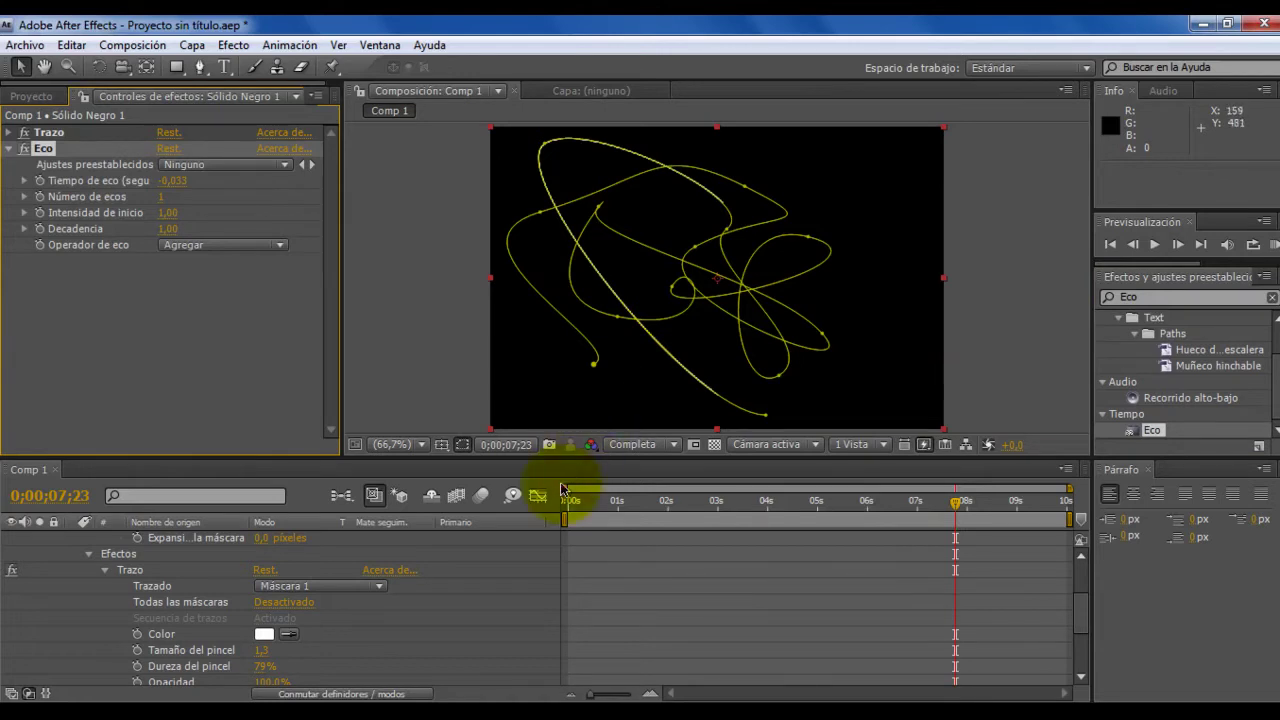
- Set Eco's echo time to 0.167 seconds and the number of echoes to 16
{"action": "left_click", "coordinate": [447, 576]}
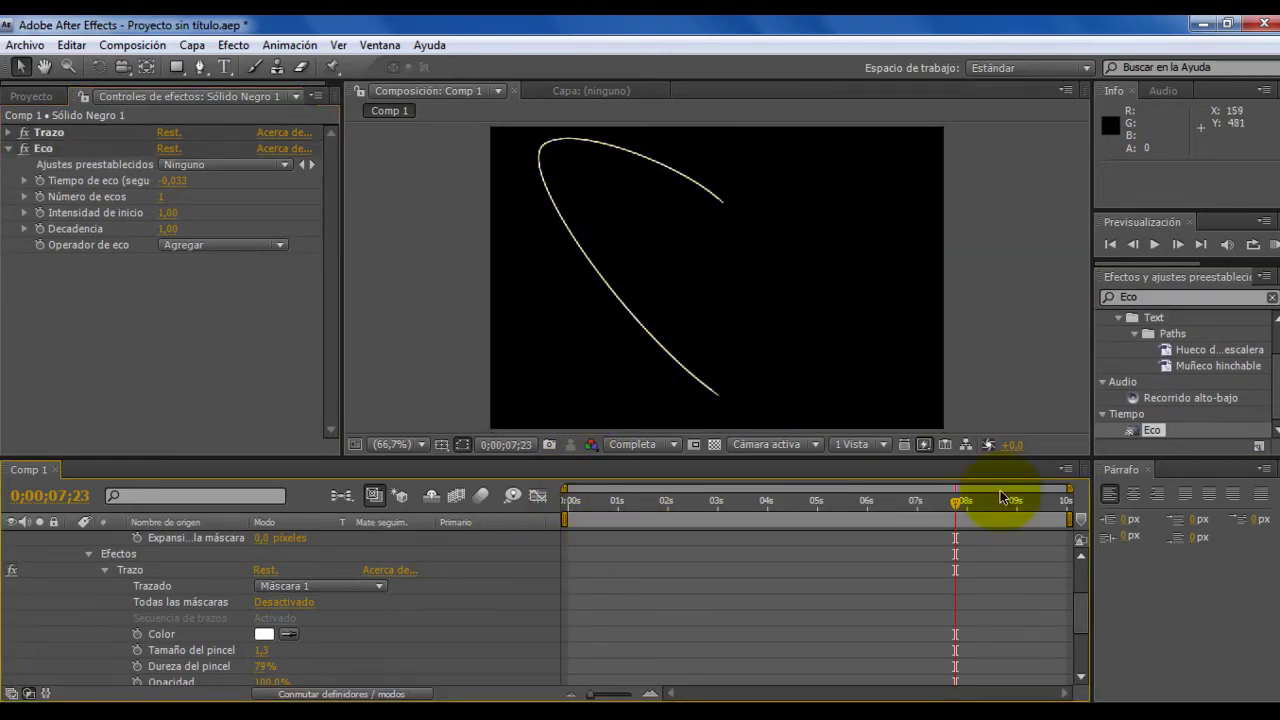
{"action": "left_click_drag", "start_coordinate": [952, 510], "coordinate": [755, 516]}
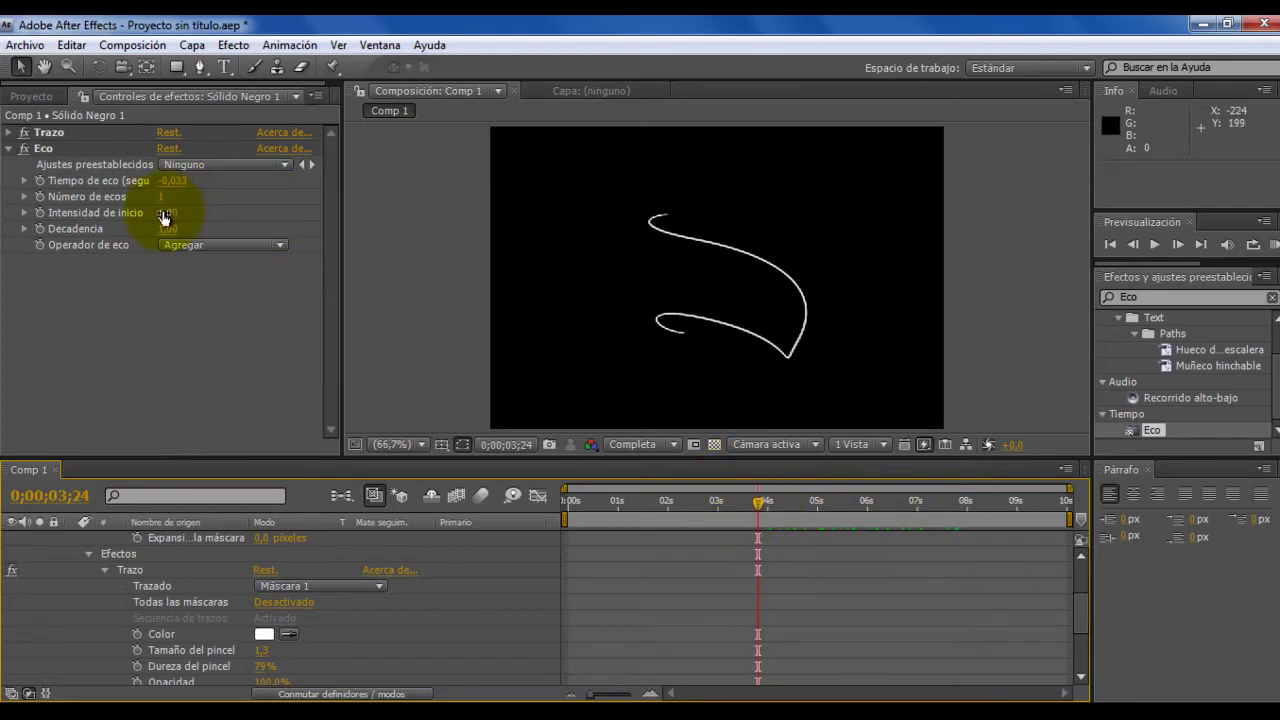
{"action": "mouse_move", "coordinate": [165, 199]}
{"action": "left_mouse_down"}
{"action": "mouse_move", "coordinate": [257, 201]}
{"action": "mouse_move", "coordinate": [202, 203]}
{"action": "left_mouse_up"}
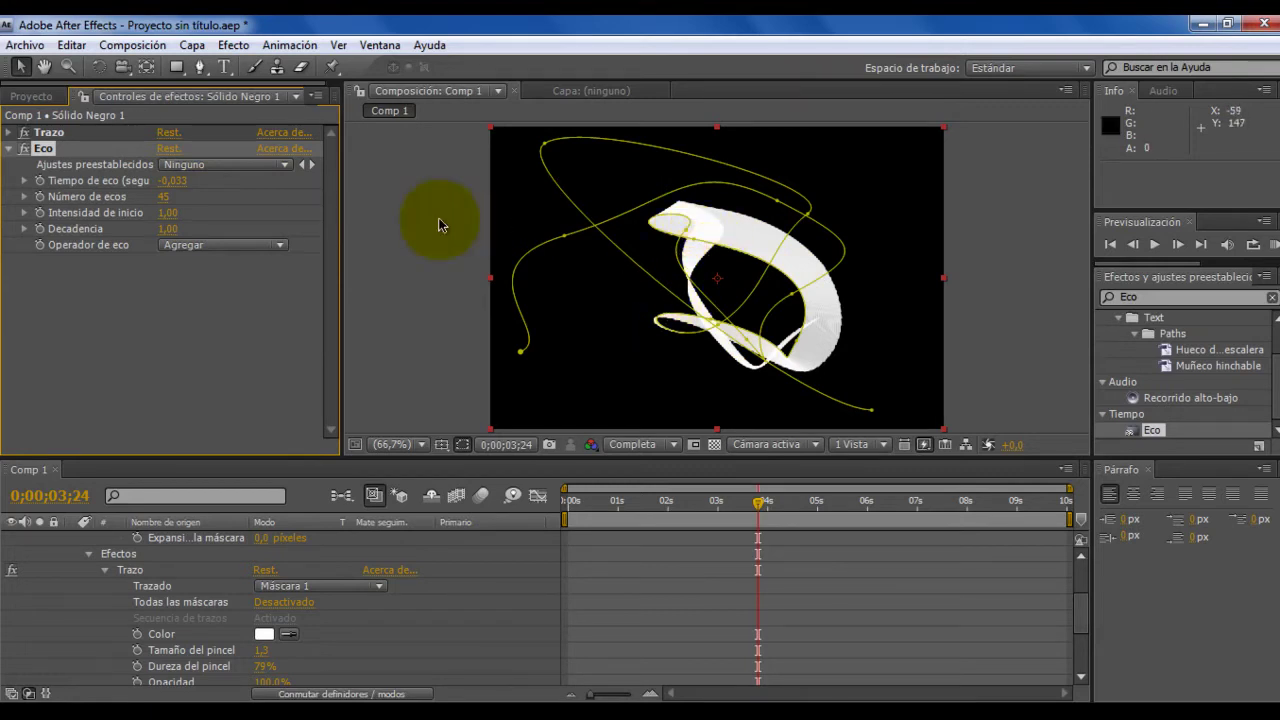
{"action": "left_click", "coordinate": [760, 495]}
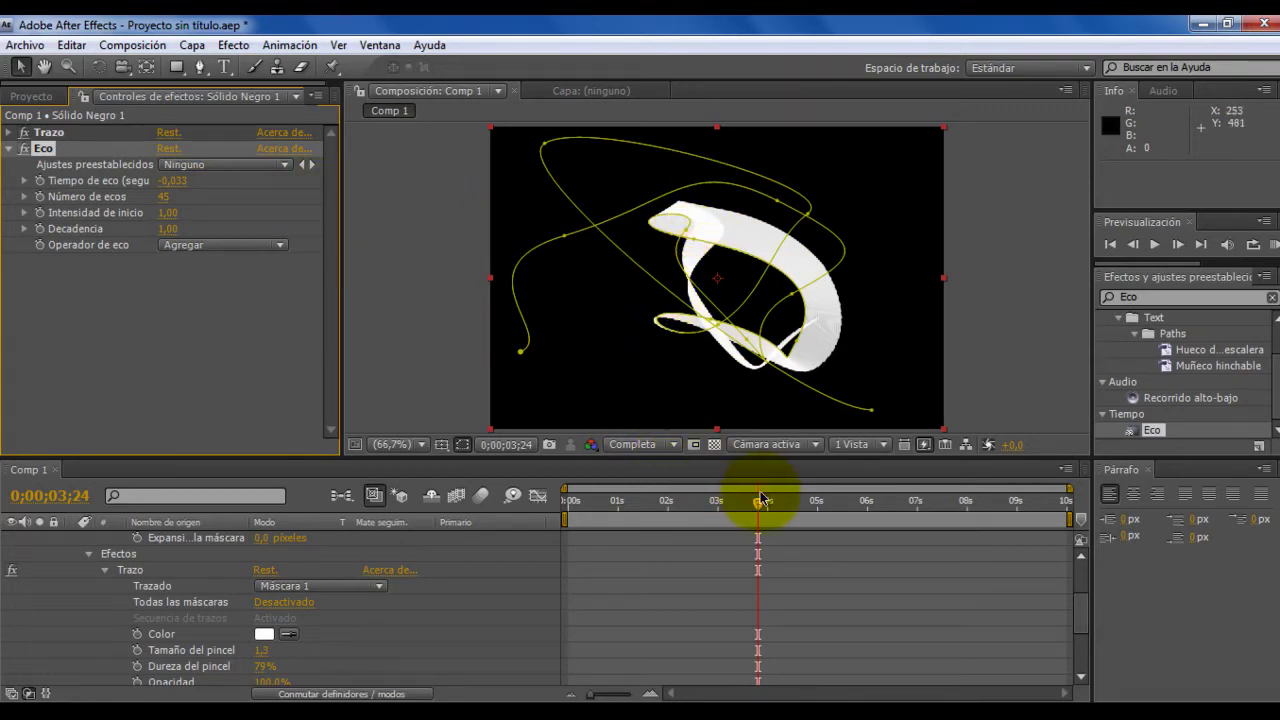
{"action": "left_click_drag", "start_coordinate": [762, 506], "coordinate": [628, 514]}
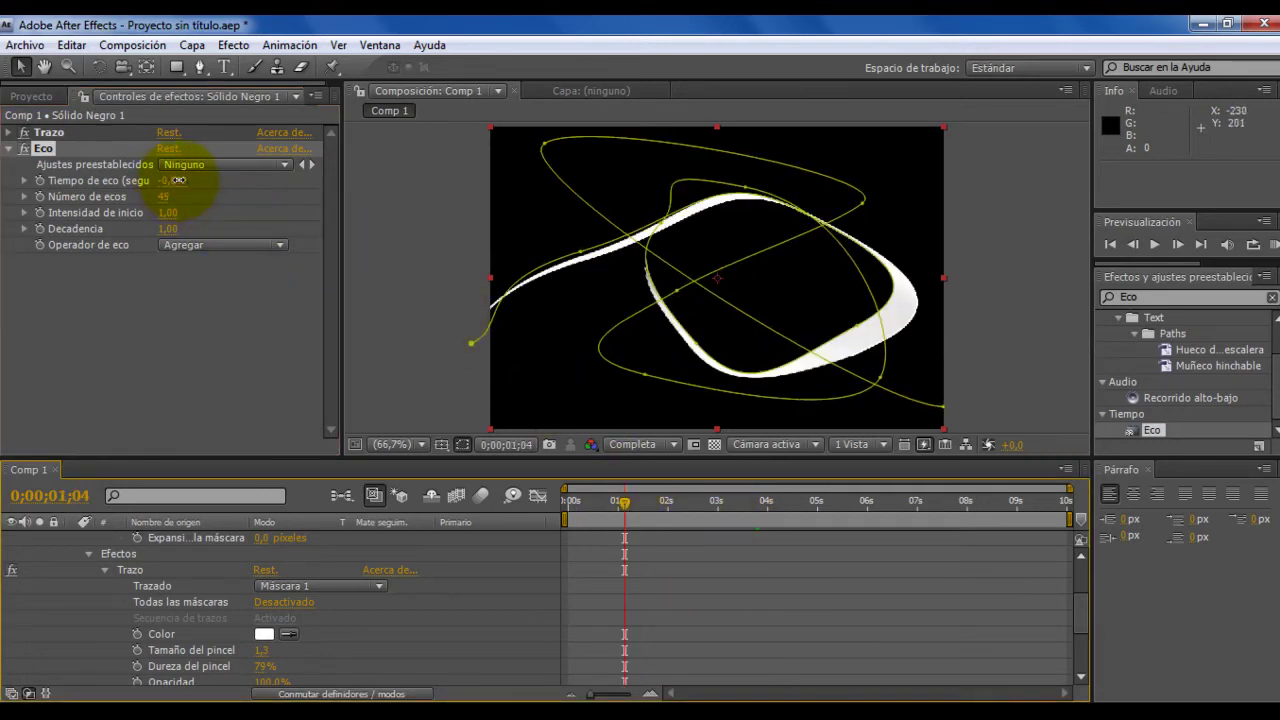
{"action": "left_click_drag", "start_coordinate": [176, 180], "coordinate": [172, 180]}
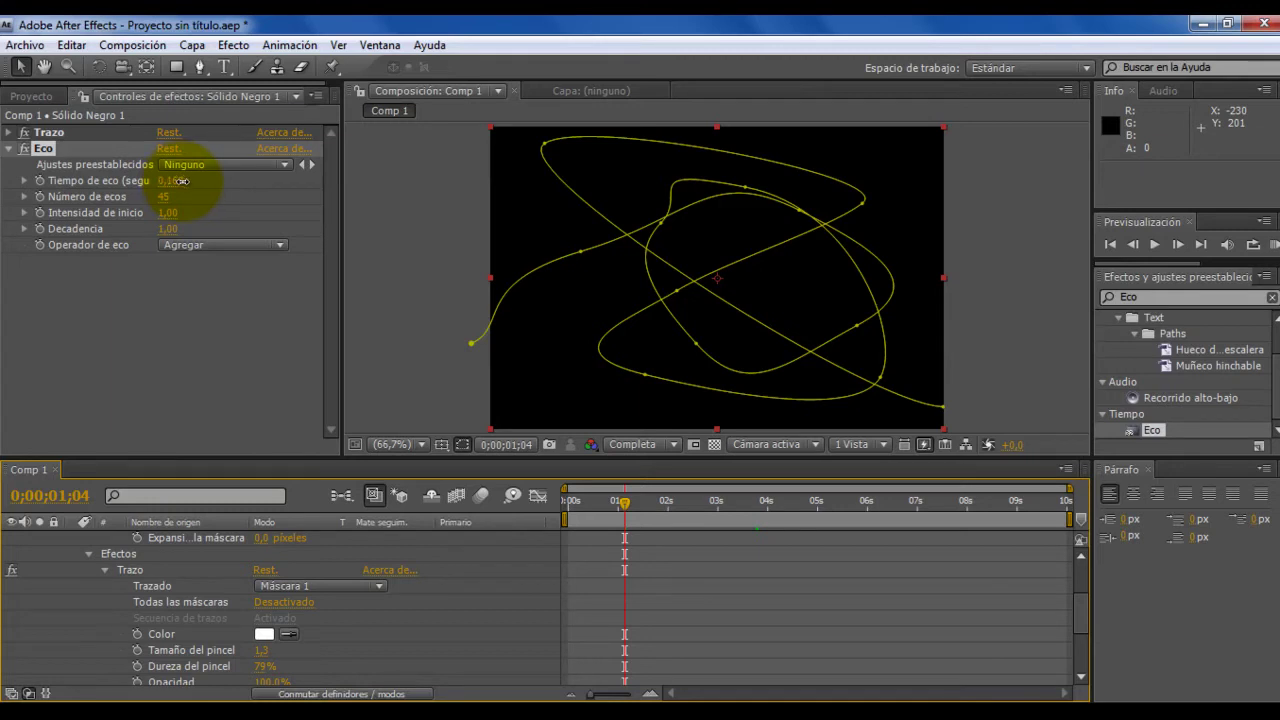
{"action": "left_click_drag", "start_coordinate": [180, 180], "coordinate": [188, 189]}
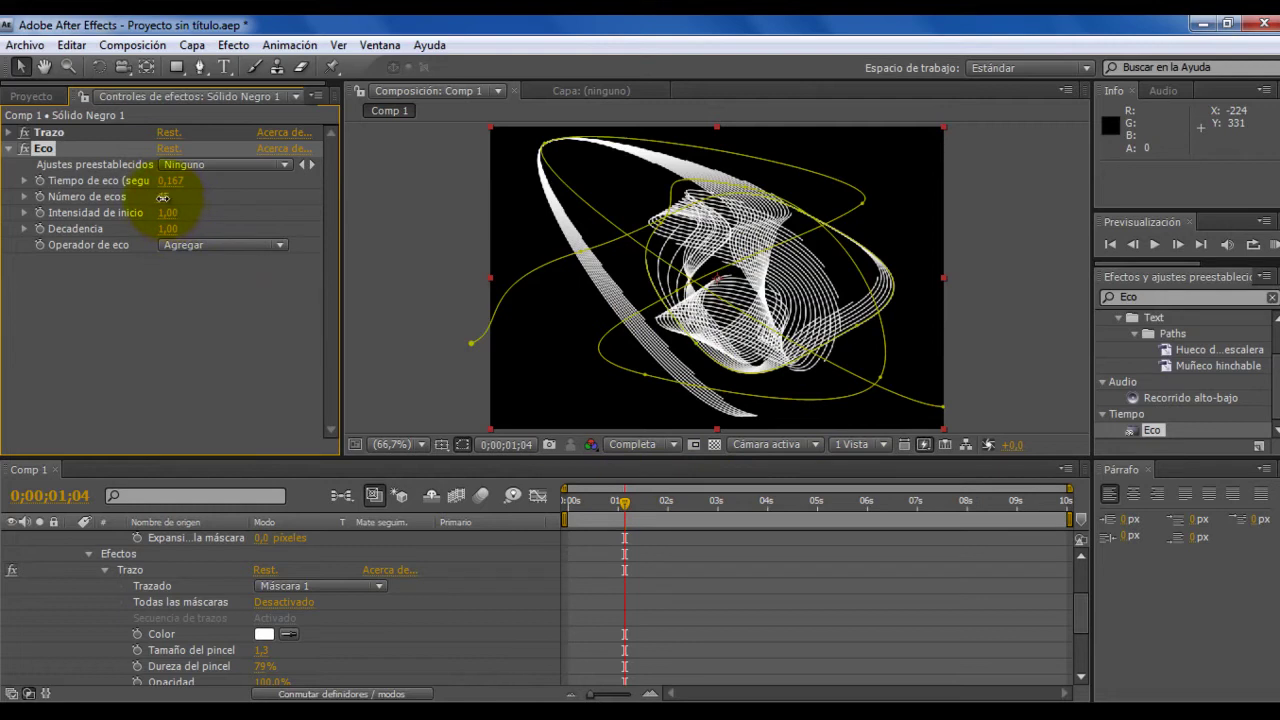
{"action": "left_click_drag", "start_coordinate": [162, 197], "coordinate": [140, 205]}
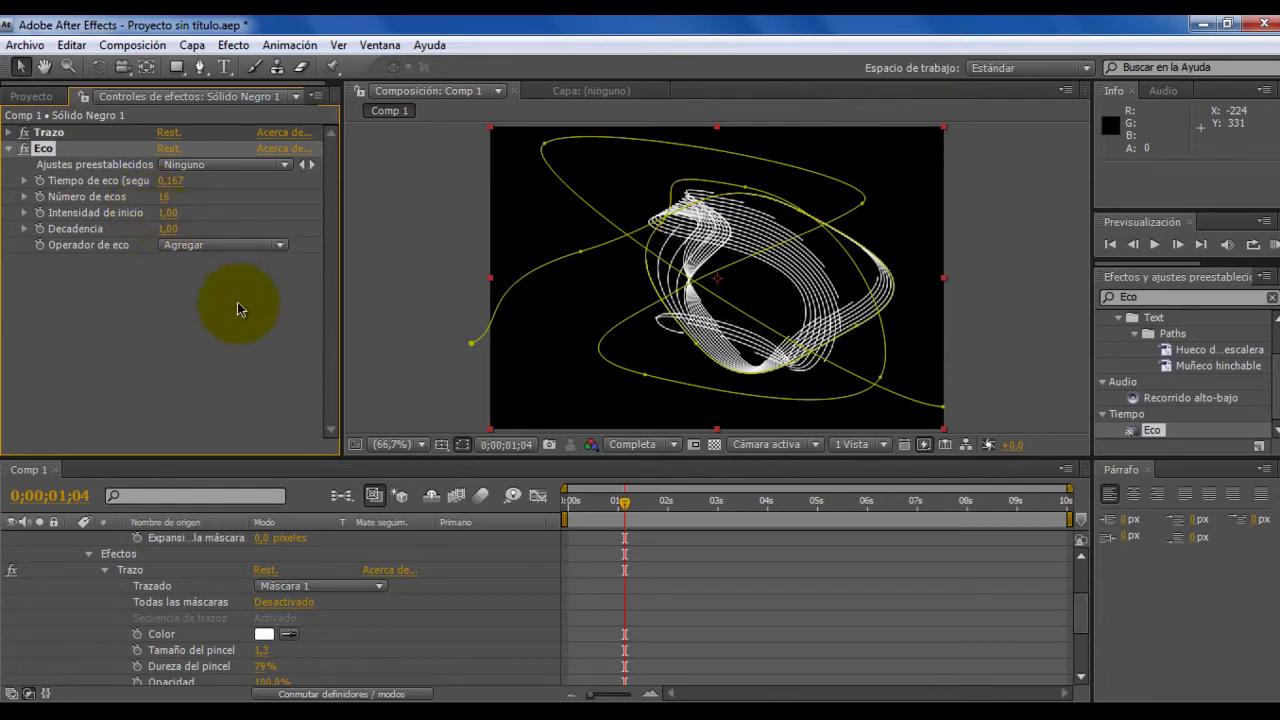
- Collapse Eco, search 'resplandor' and drop the Resplandor glow onto Sólido Negro 1
{"action": "left_click", "coordinate": [8, 150]}
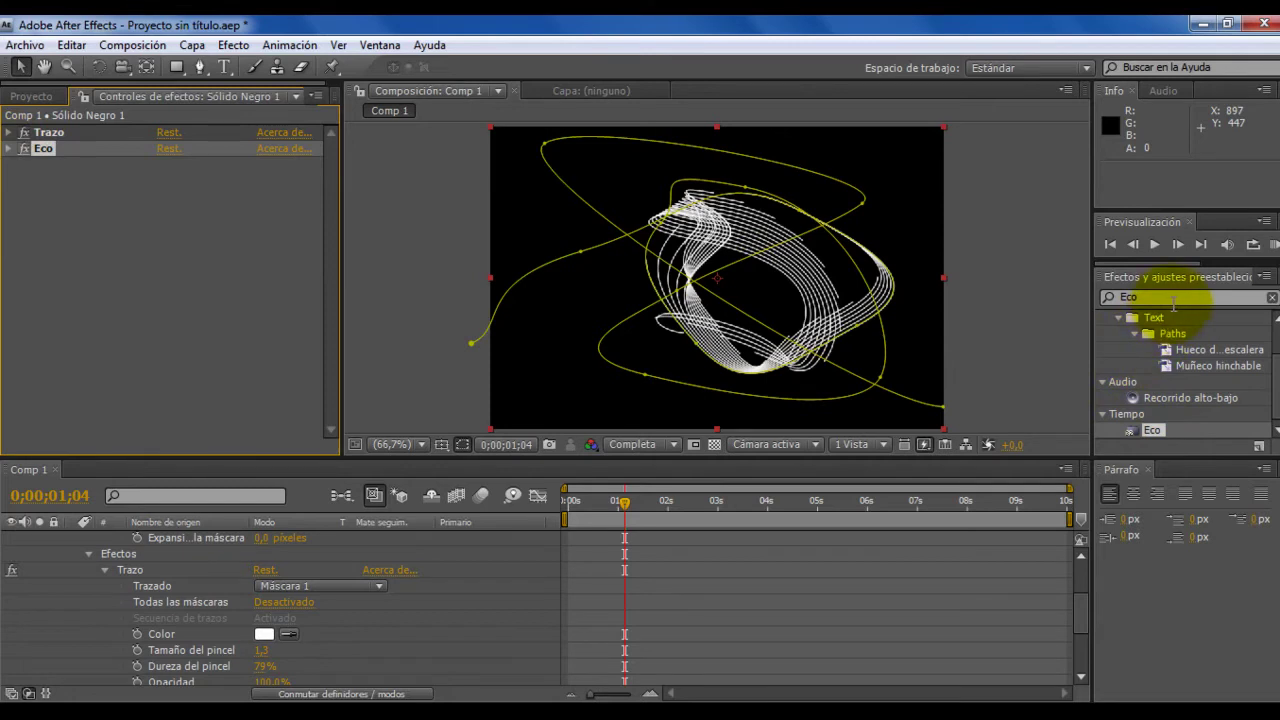
{"action": "left_click", "coordinate": [1172, 298]}
{"action": "type", "text": "resplandor"}
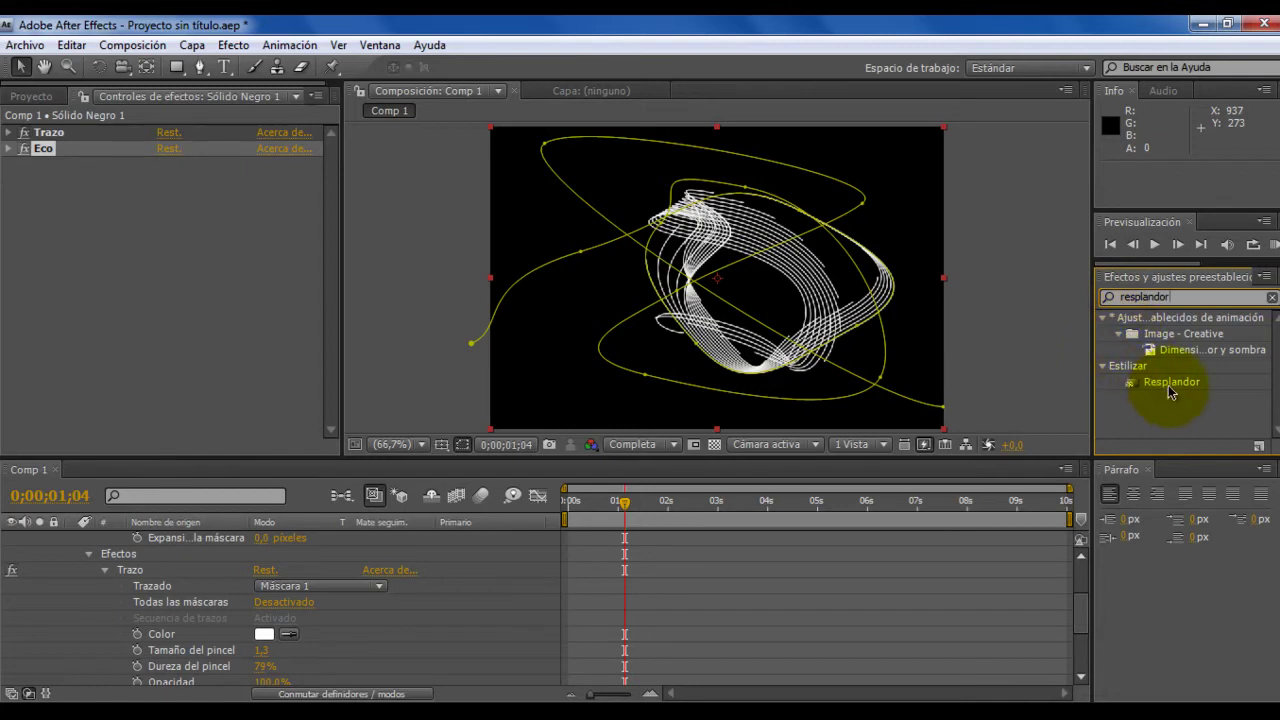
{"action": "mouse_move", "coordinate": [1168, 382]}
{"action": "left_mouse_down"}
{"action": "mouse_move", "coordinate": [828, 425]}
{"action": "mouse_move", "coordinate": [688, 352]}
{"action": "left_mouse_up"}
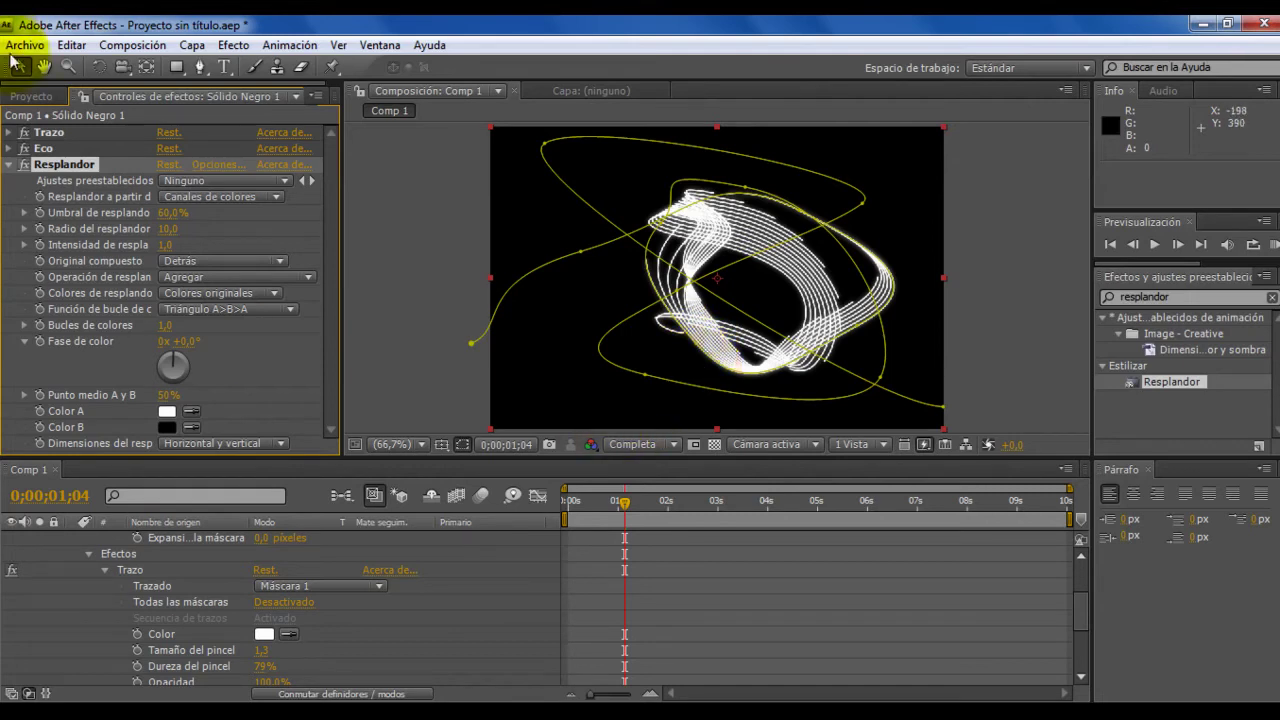
- Collapse Resplandor and the layer's properties, then preview from 0 seconds
{"action": "left_click", "coordinate": [12, 165]}
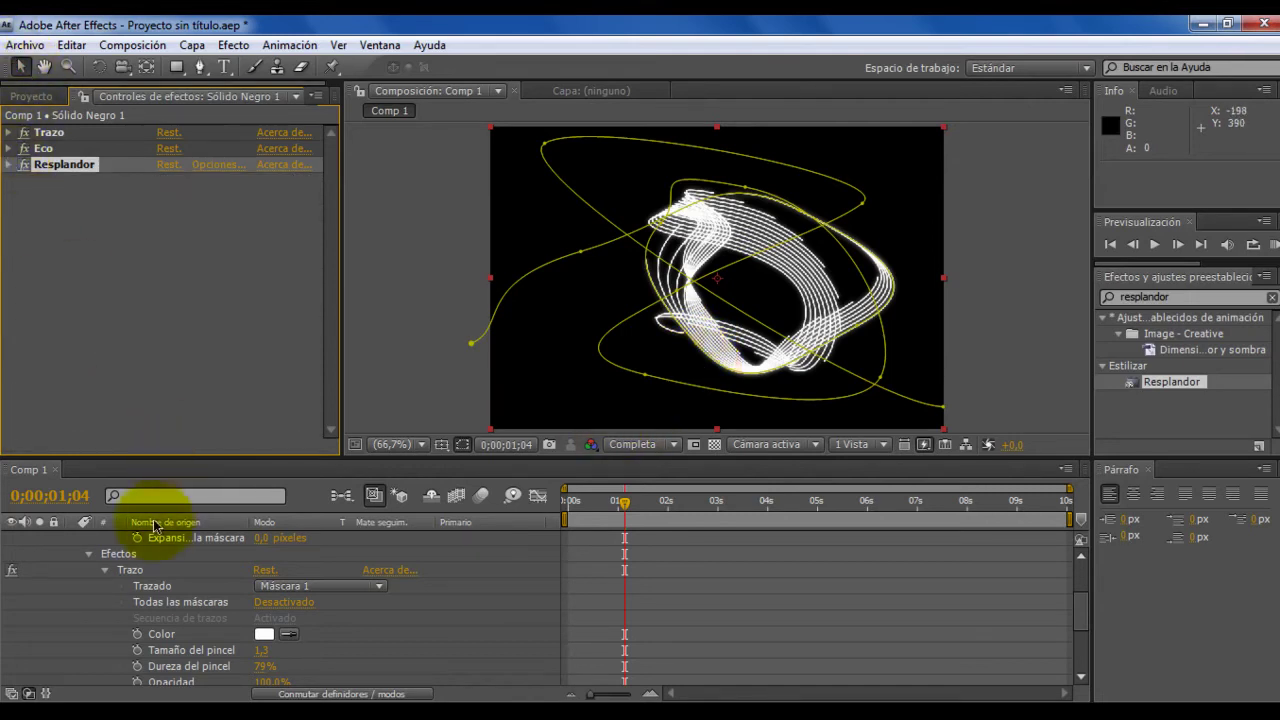
{"action": "scroll", "coordinate": [250, 585], "scroll_direction": "up", "scroll_amount": 3}
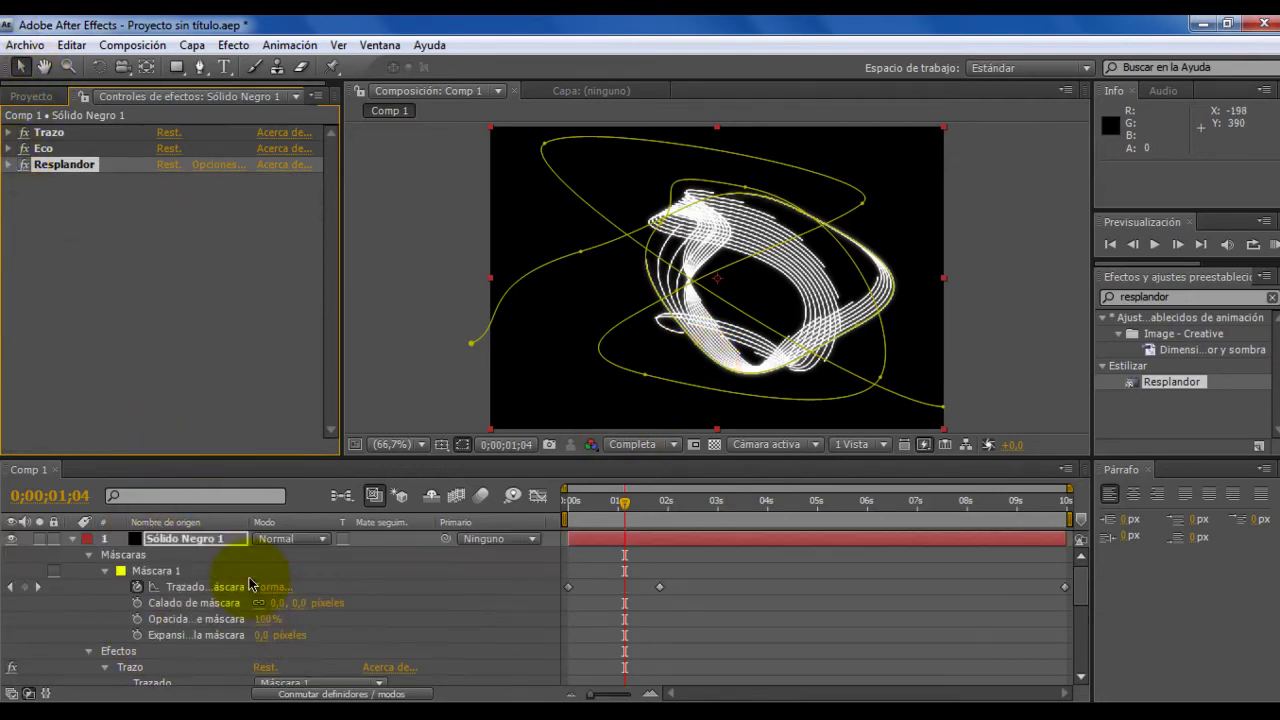
{"action": "left_click", "coordinate": [74, 539]}
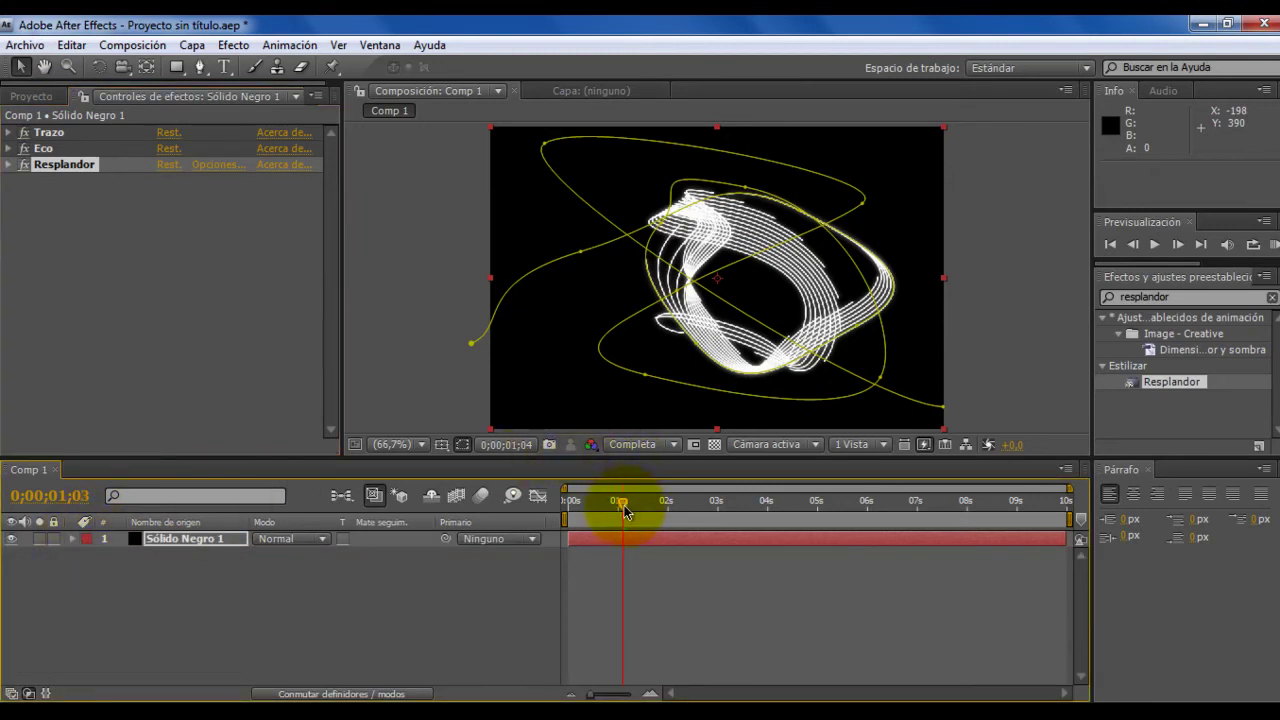
{"action": "left_click_drag", "start_coordinate": [624, 511], "coordinate": [540, 511]}
{"action": "key", "text": "space"}
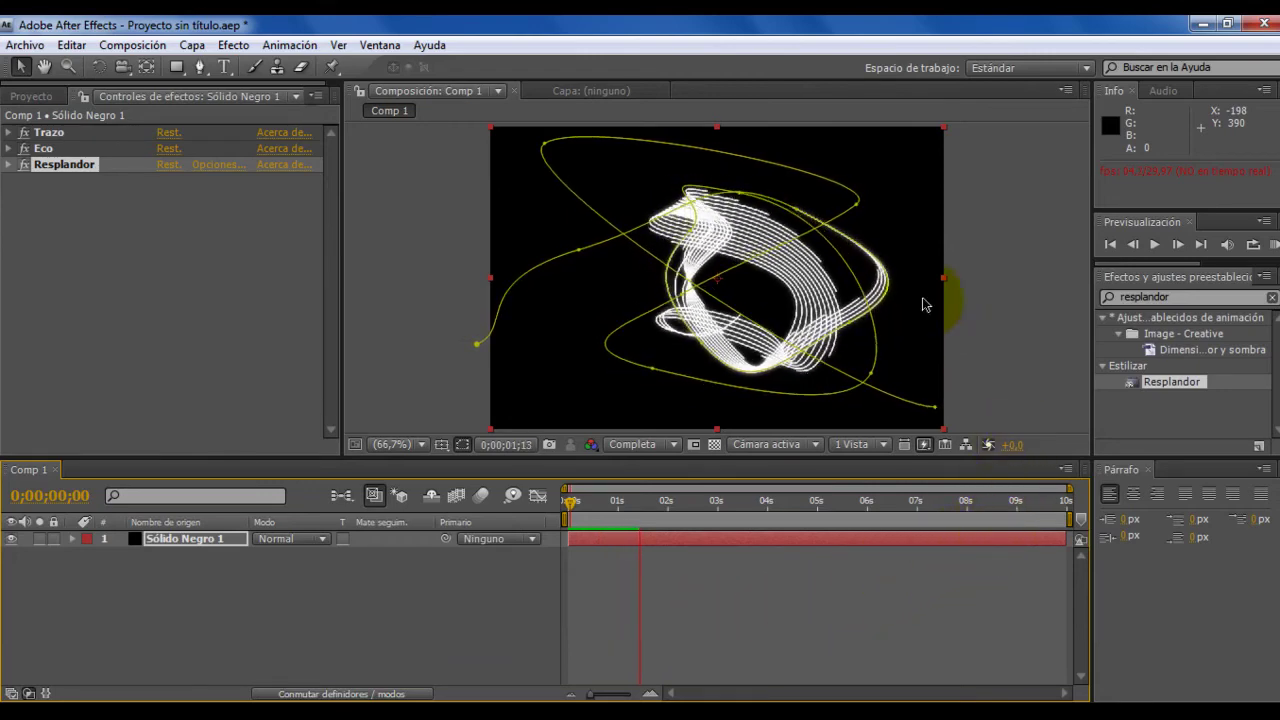
- Reduce Eco's number of echoes to 3
{"action": "left_click", "coordinate": [9, 149]}
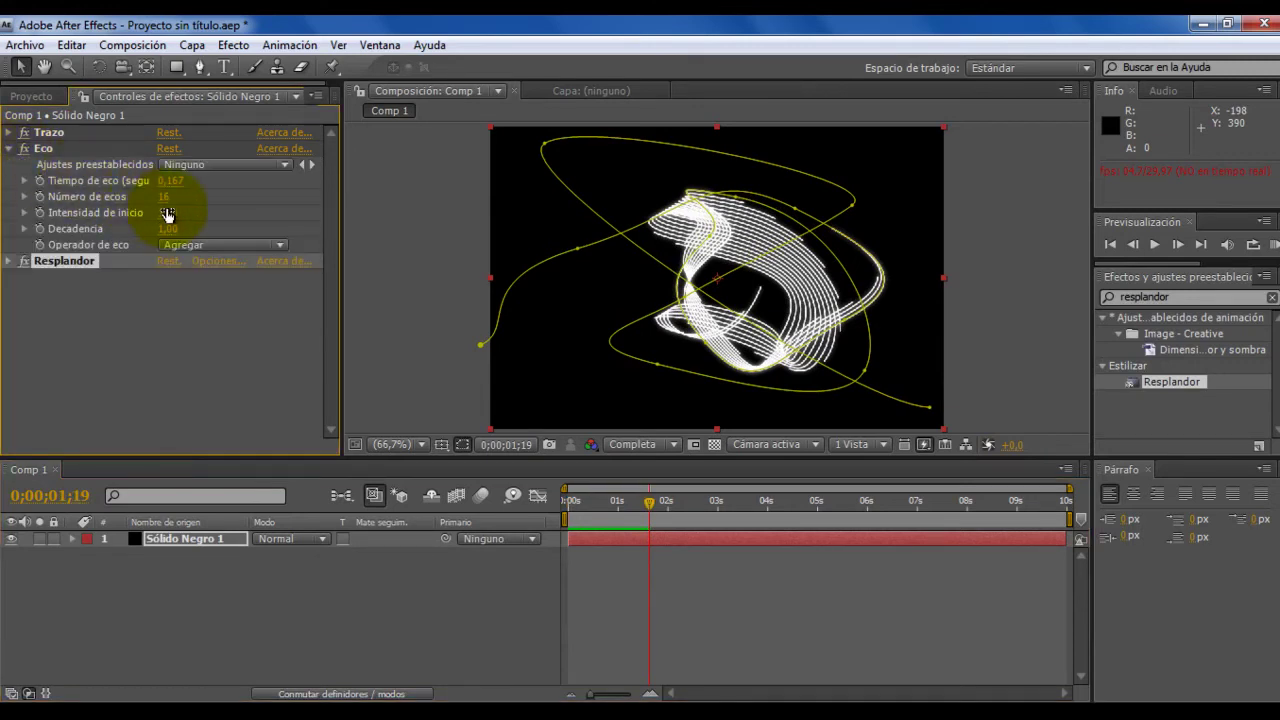
{"action": "left_click_drag", "start_coordinate": [167, 200], "coordinate": [155, 193]}
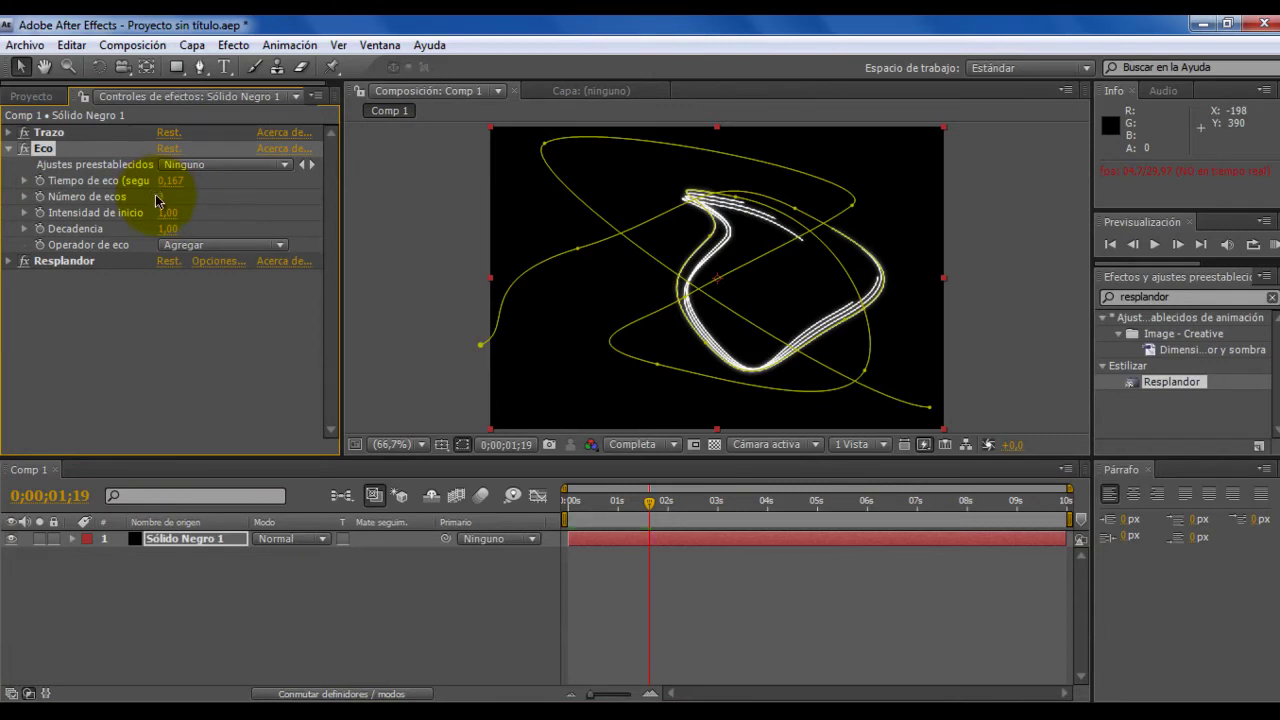
{"action": "left_click", "coordinate": [9, 149]}
- Set Trazo's brush size to 1,0 and scrub to check the thinner stroke
{"action": "left_click", "coordinate": [9, 133]}
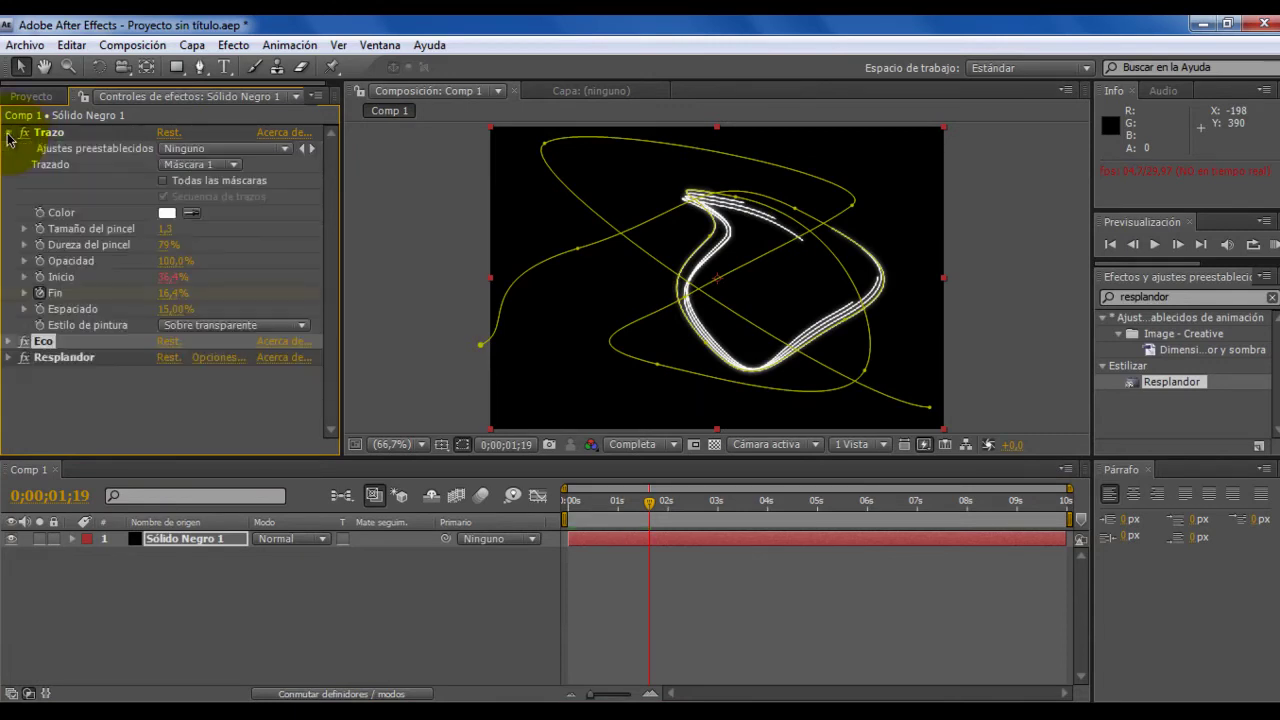
{"action": "left_click", "coordinate": [168, 231]}
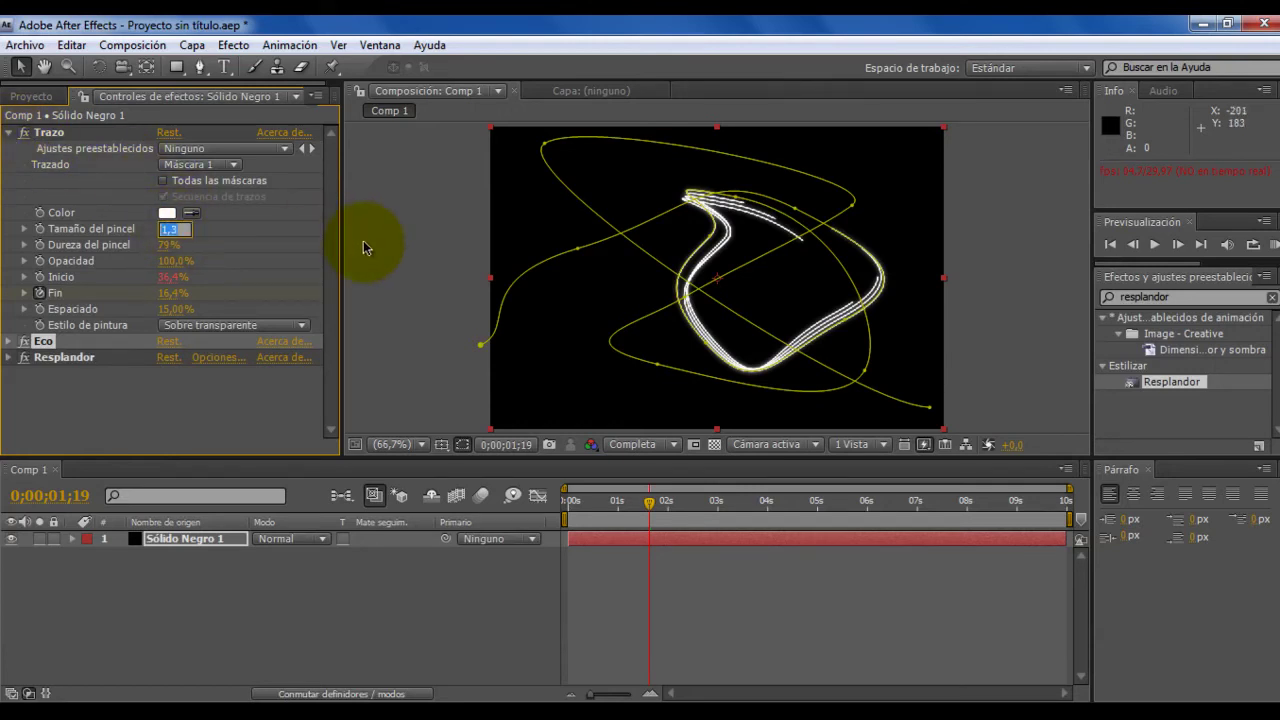
{"action": "type", "text": "1"}
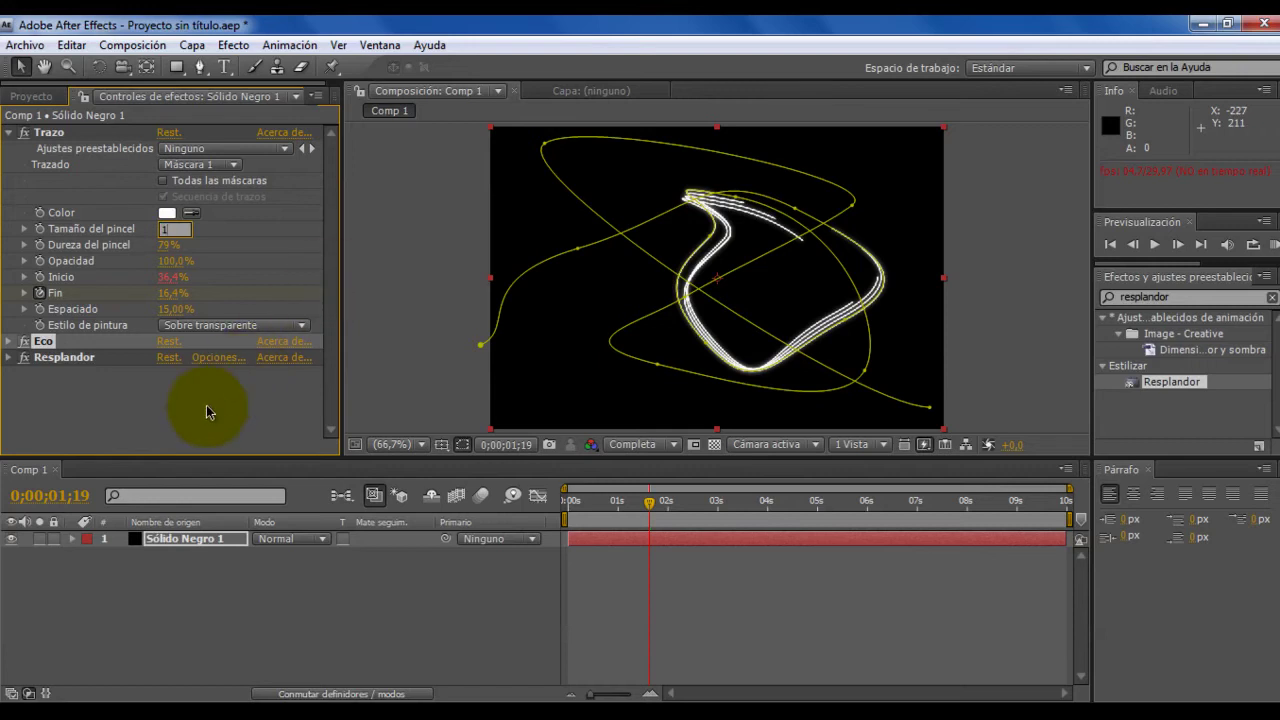
{"action": "left_click", "coordinate": [206, 405]}
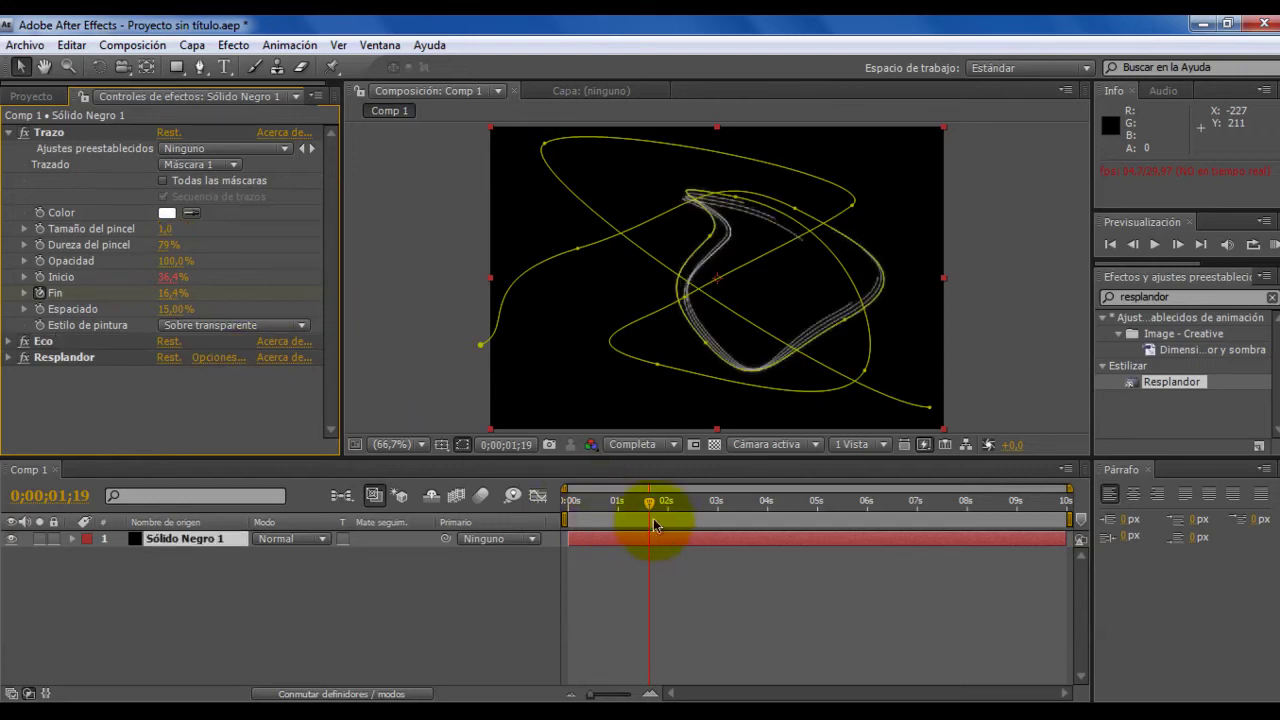
{"action": "left_click_drag", "start_coordinate": [649, 507], "coordinate": [663, 503]}
- Duplicate Sólido Negro 1 and shift the copy's stroke upward in the frame
{"action": "left_click", "coordinate": [152, 544]}
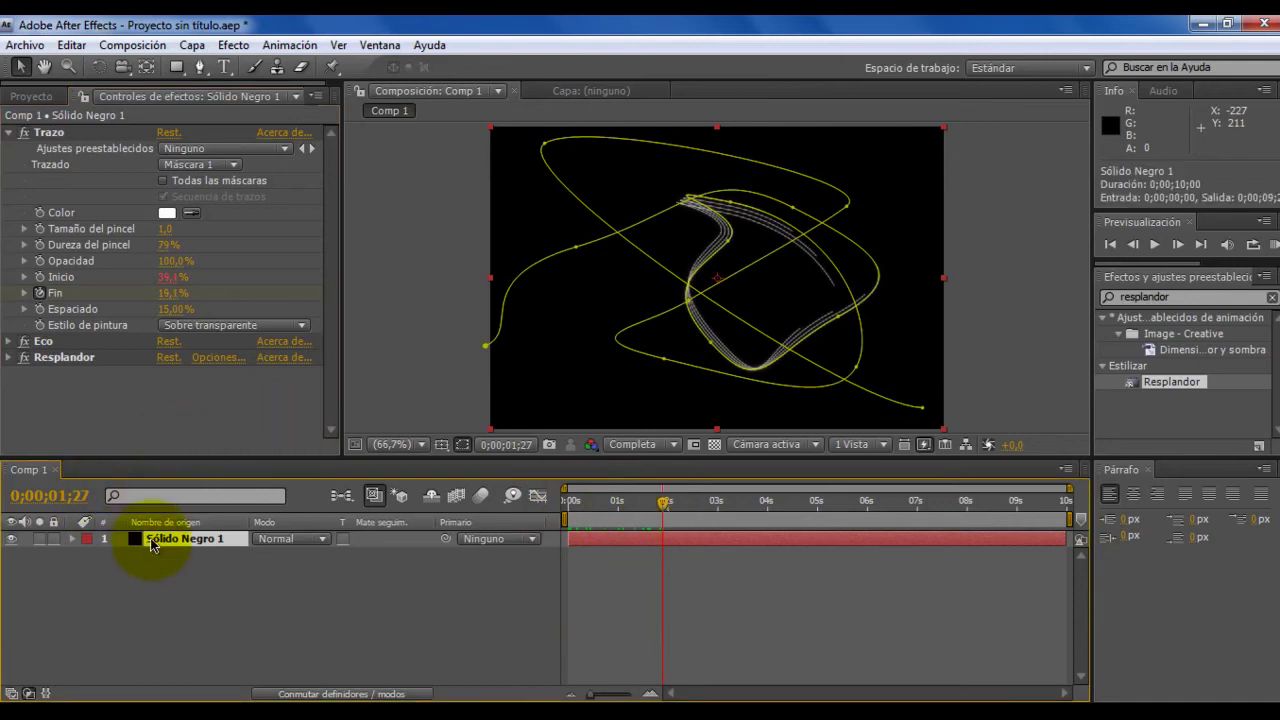
{"action": "key", "text": "ctrl+d"}
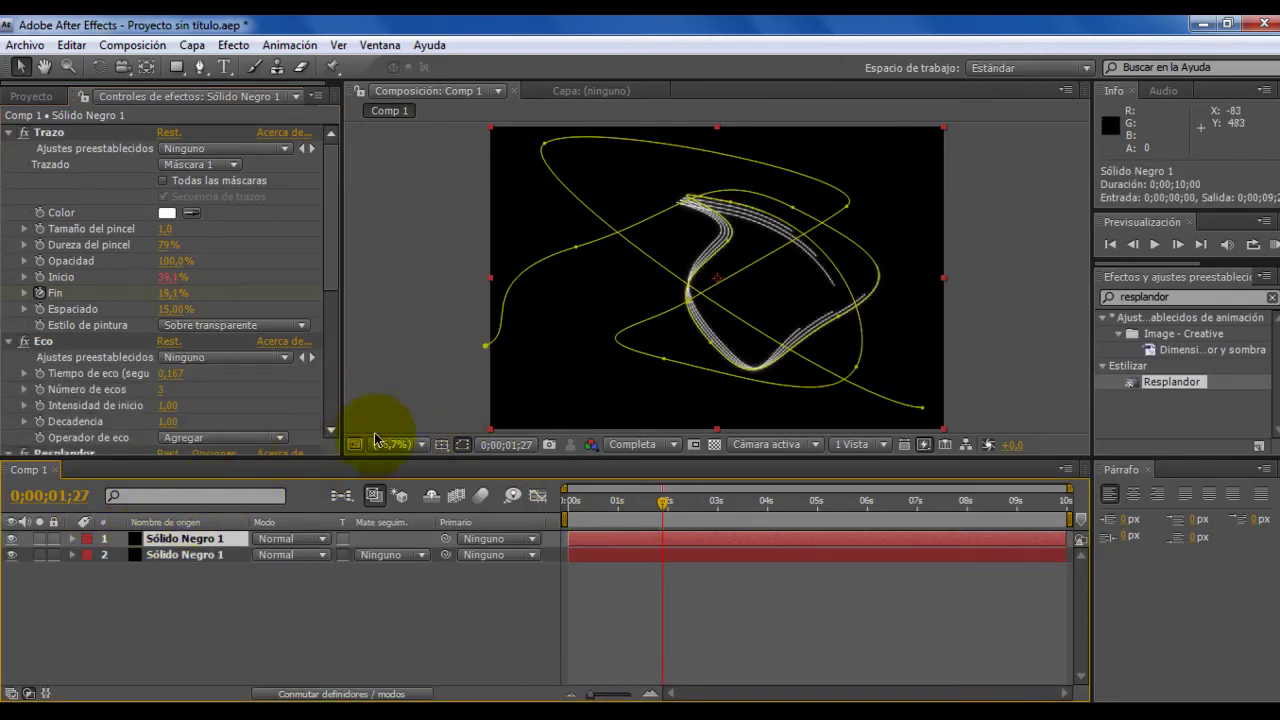
{"action": "left_click", "coordinate": [709, 306]}
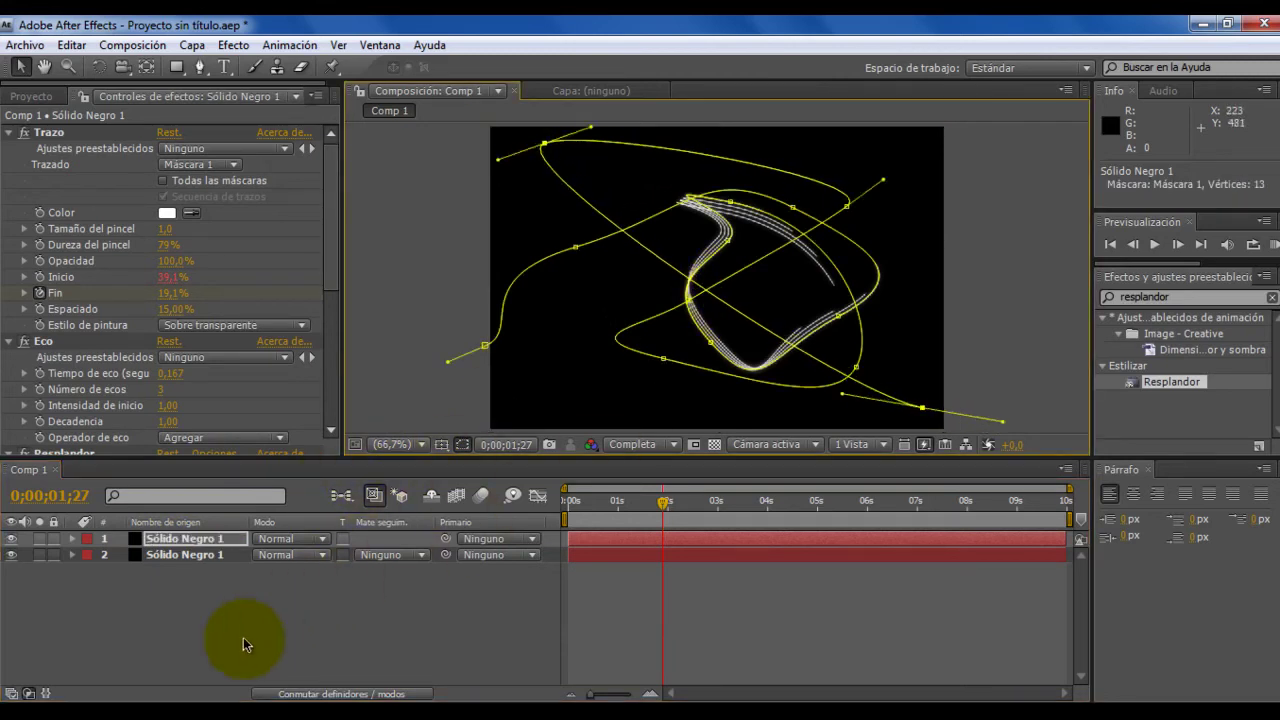
{"action": "left_click", "coordinate": [243, 637]}
{"action": "left_click", "coordinate": [195, 541]}
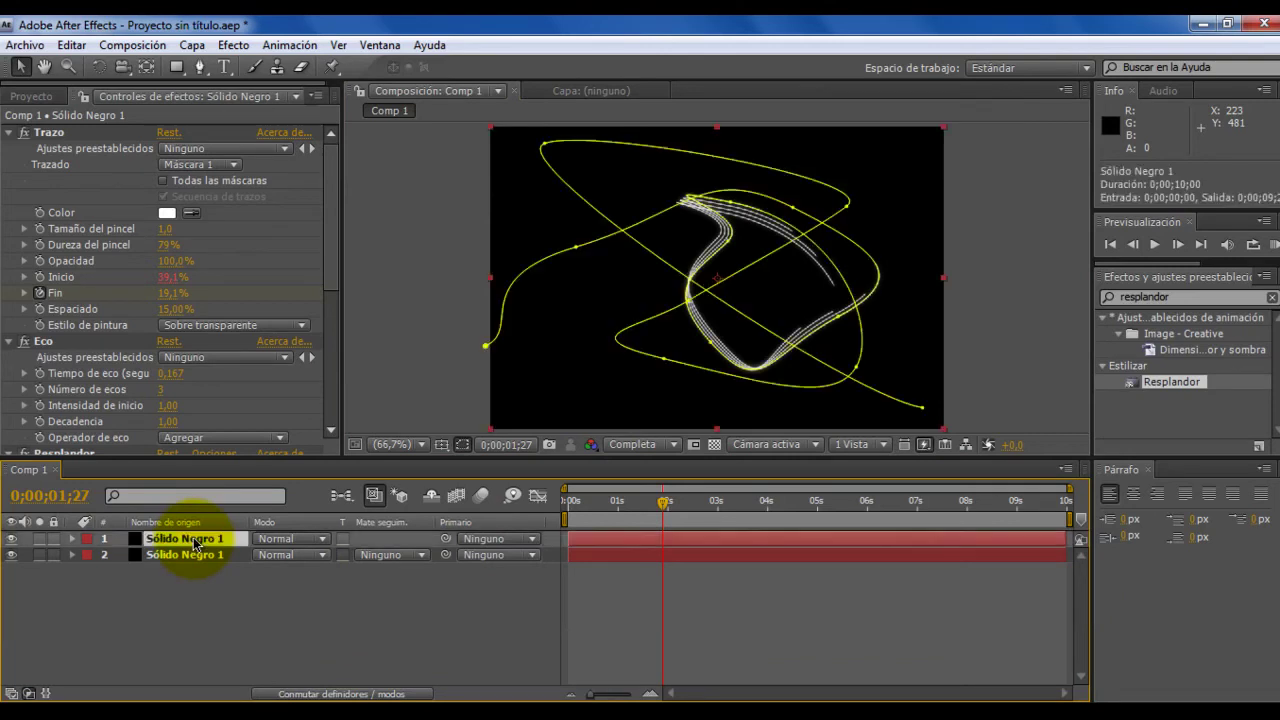
{"action": "left_click_drag", "start_coordinate": [743, 345], "coordinate": [745, 325]}
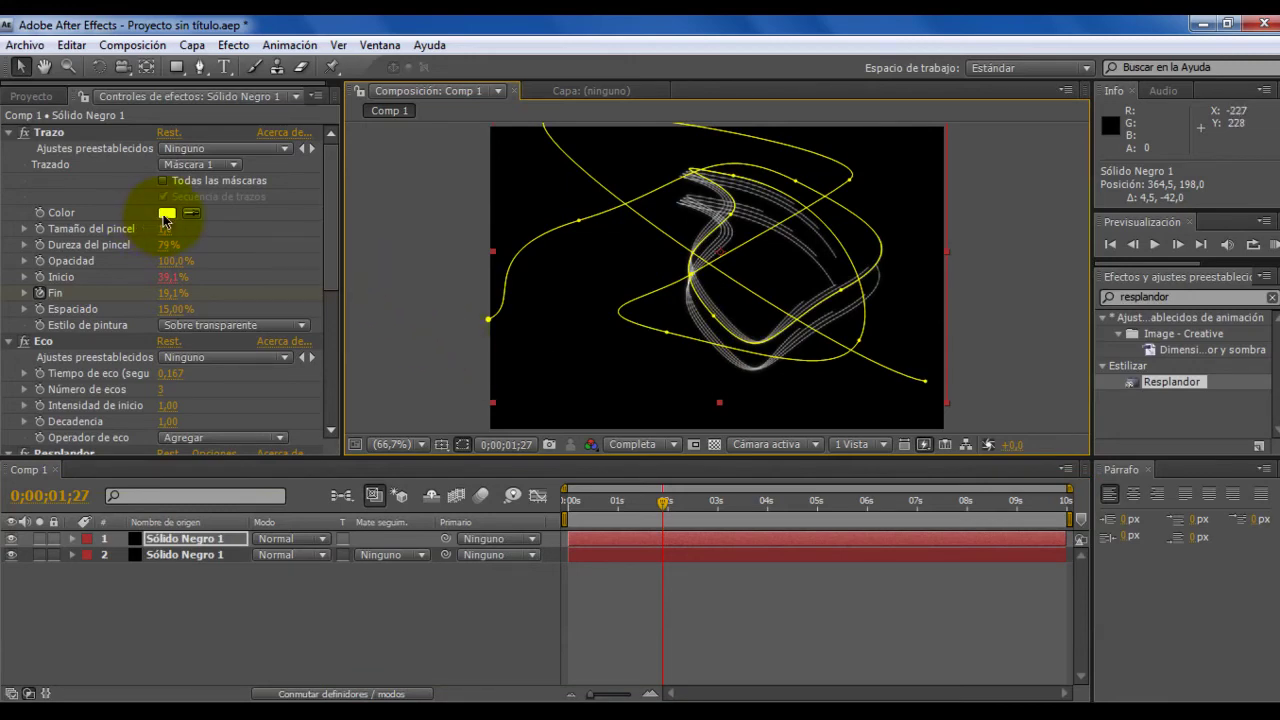
- Make the copy's Trazo color red (FB0101) and duplicate that red layer
{"action": "left_click", "coordinate": [172, 214]}
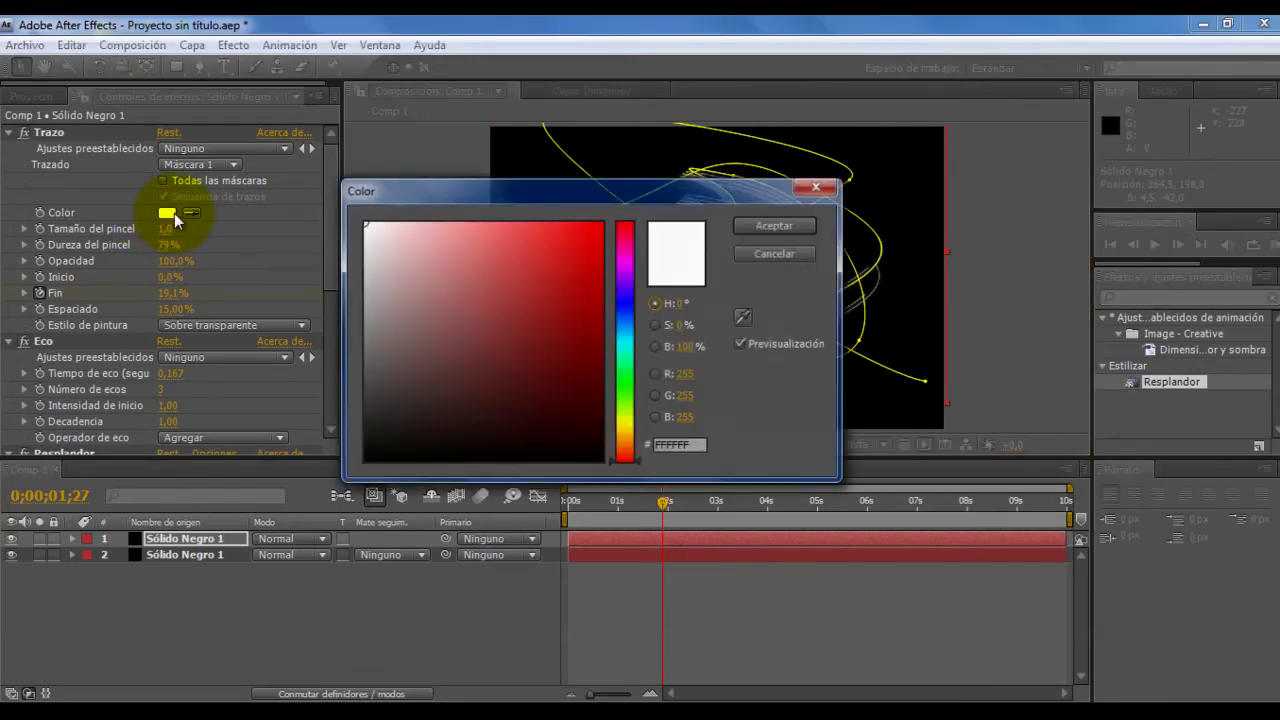
{"action": "left_click", "coordinate": [601, 225]}
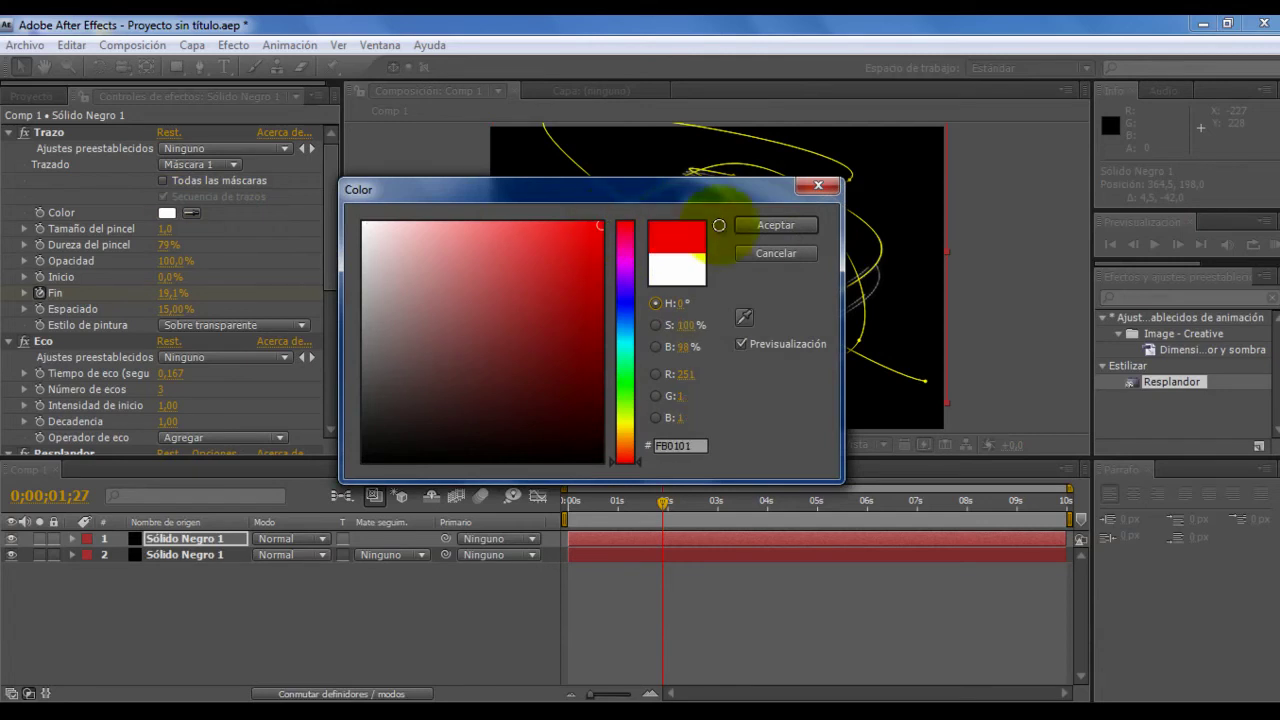
{"action": "left_click", "coordinate": [775, 225]}
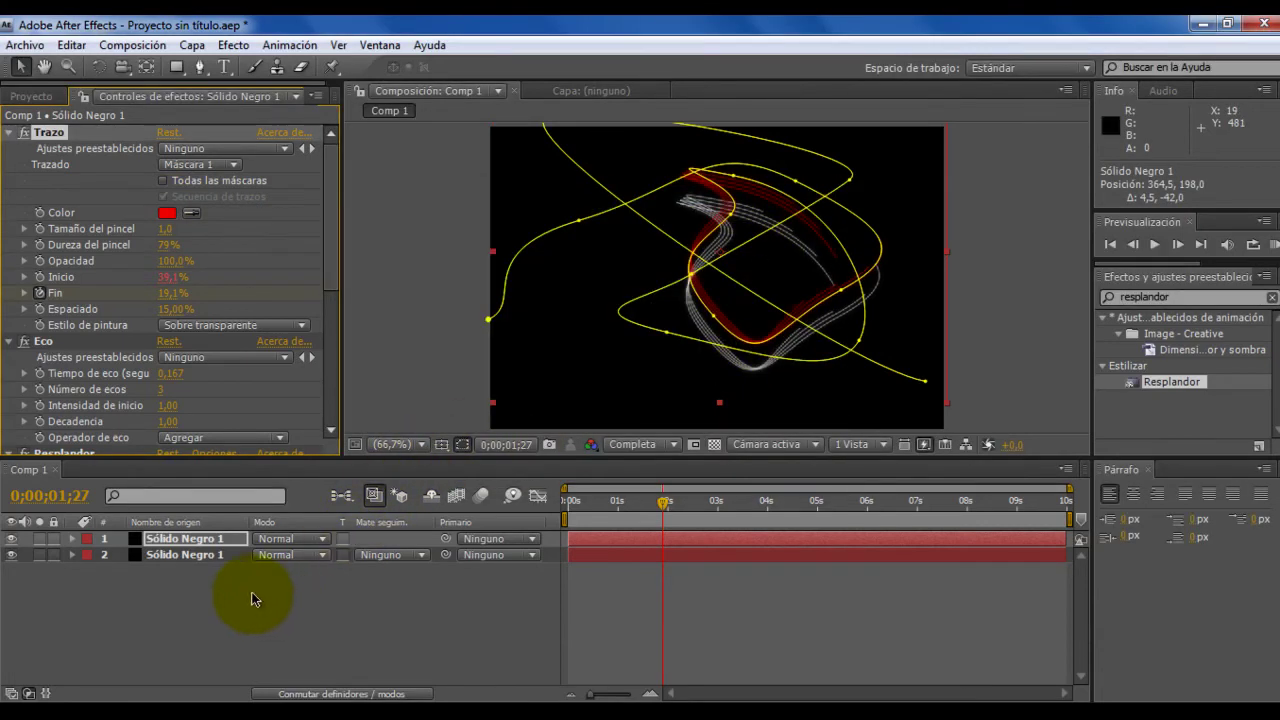
{"action": "left_click", "coordinate": [184, 541]}
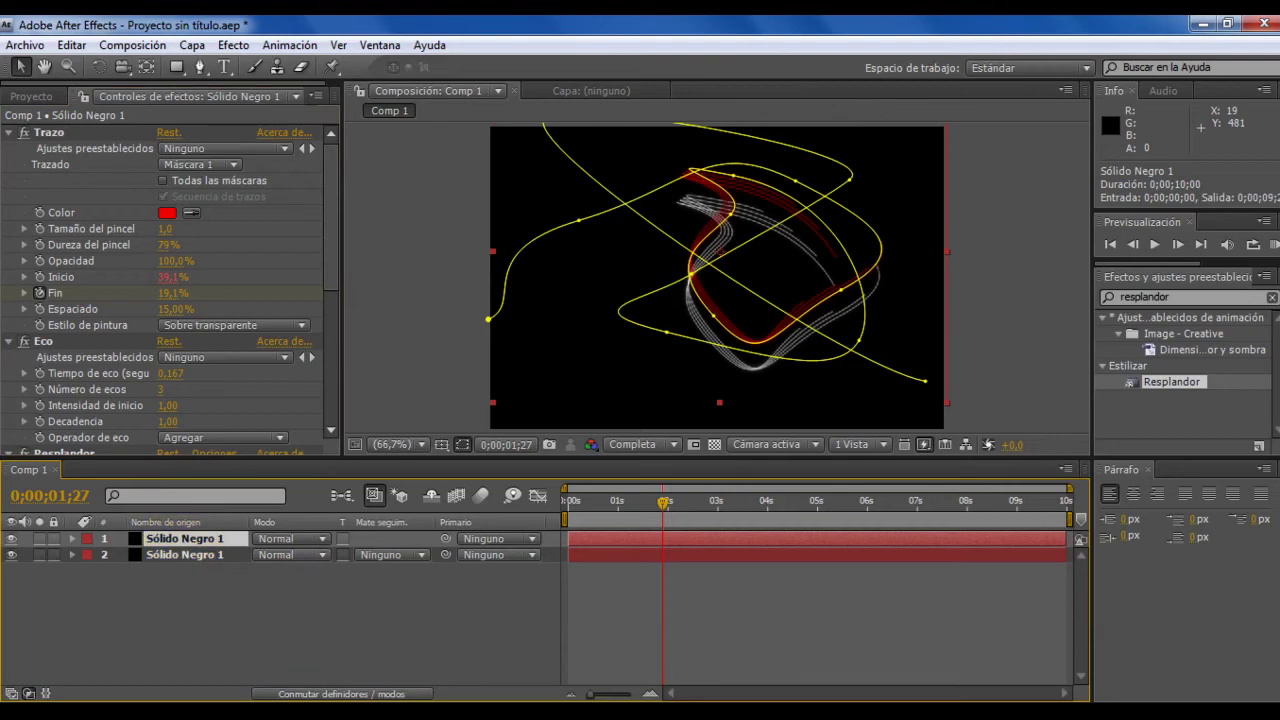
{"action": "key", "text": "ctrl+d"}
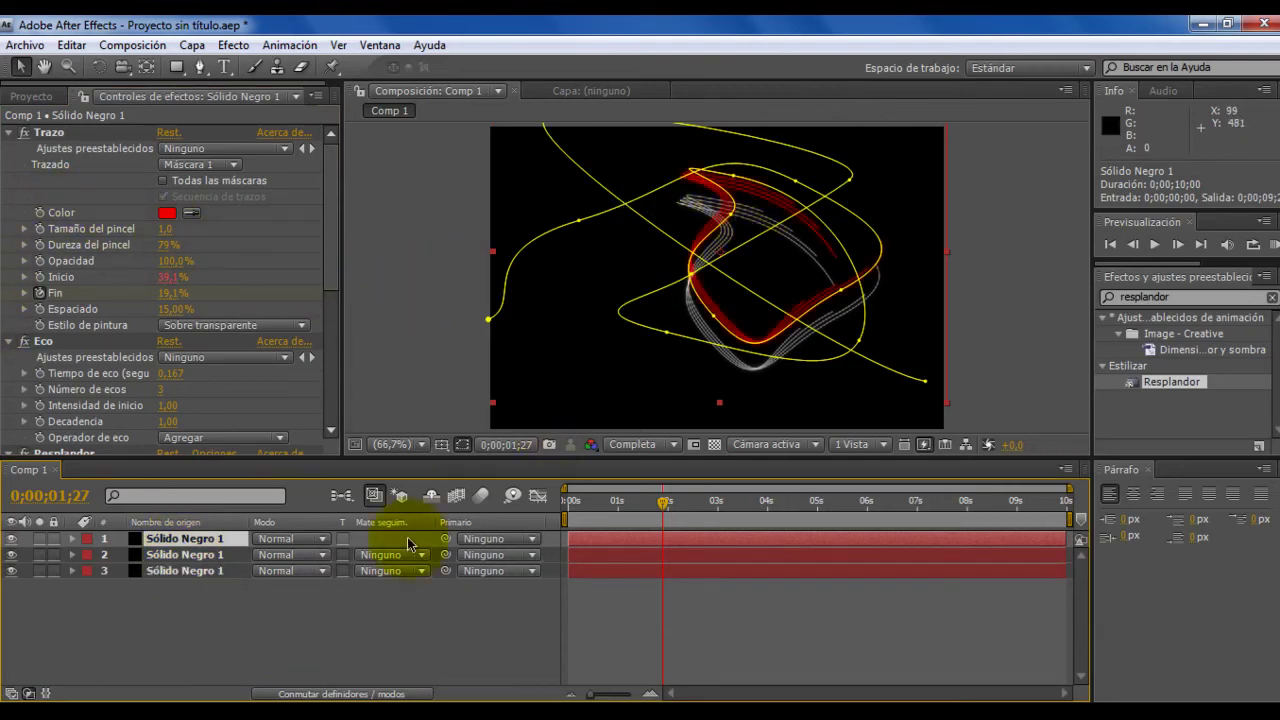
- Move the newest stroke copy down-left and set its Trazo color to blue 01ACFB
{"action": "left_click", "coordinate": [257, 629]}
{"action": "left_click", "coordinate": [207, 541]}
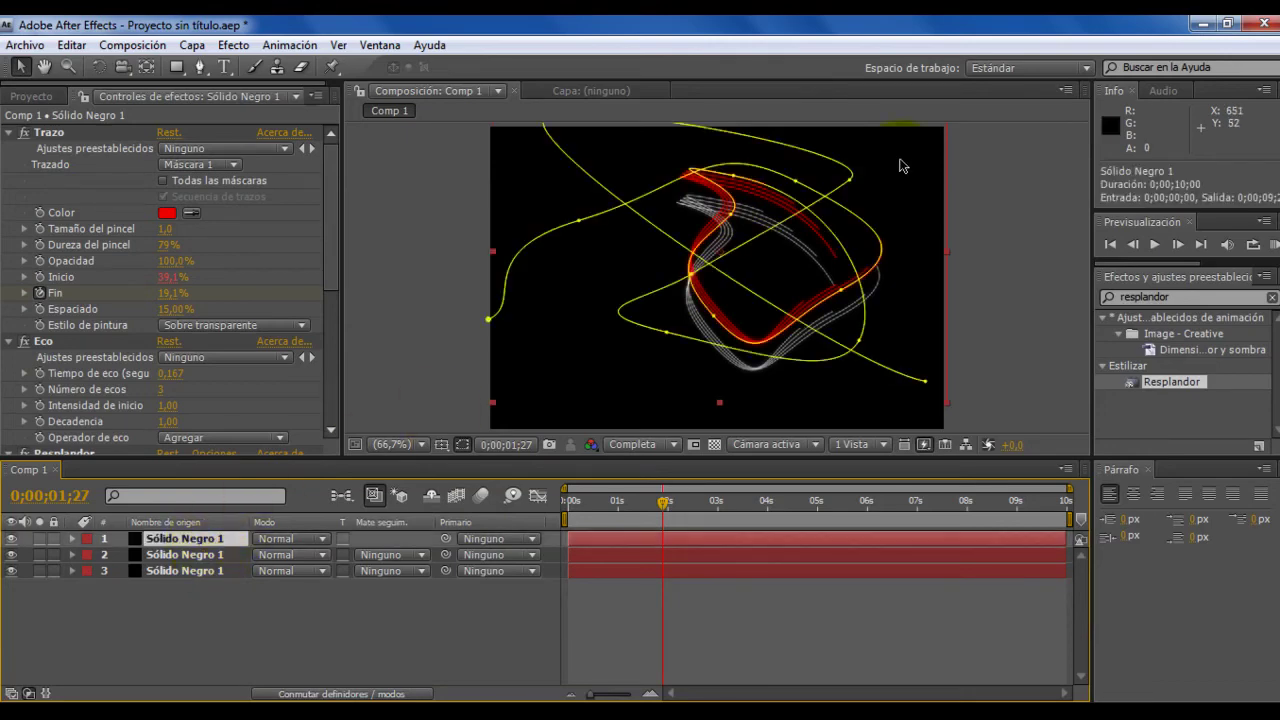
{"action": "mouse_move", "coordinate": [770, 203]}
{"action": "left_mouse_down"}
{"action": "mouse_move", "coordinate": [760, 248]}
{"action": "mouse_move", "coordinate": [780, 184]}
{"action": "left_mouse_up"}
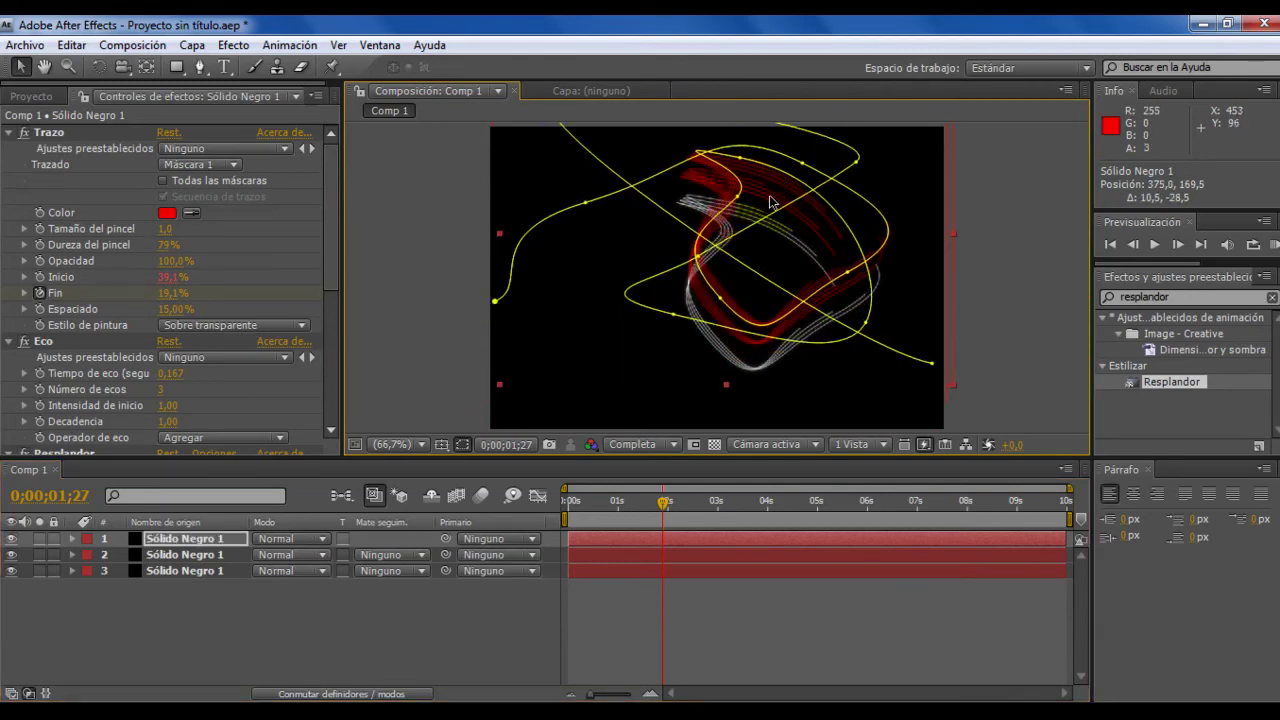
{"action": "left_click", "coordinate": [167, 214]}
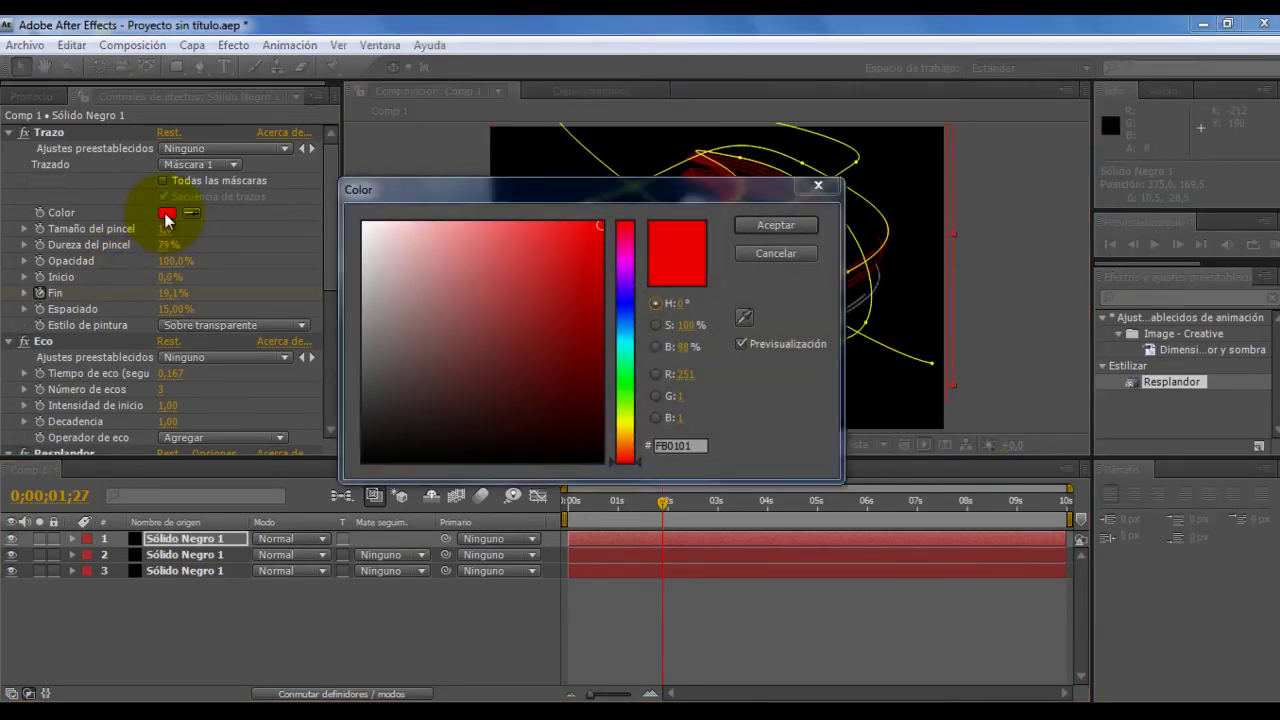
{"action": "left_click", "coordinate": [629, 330]}
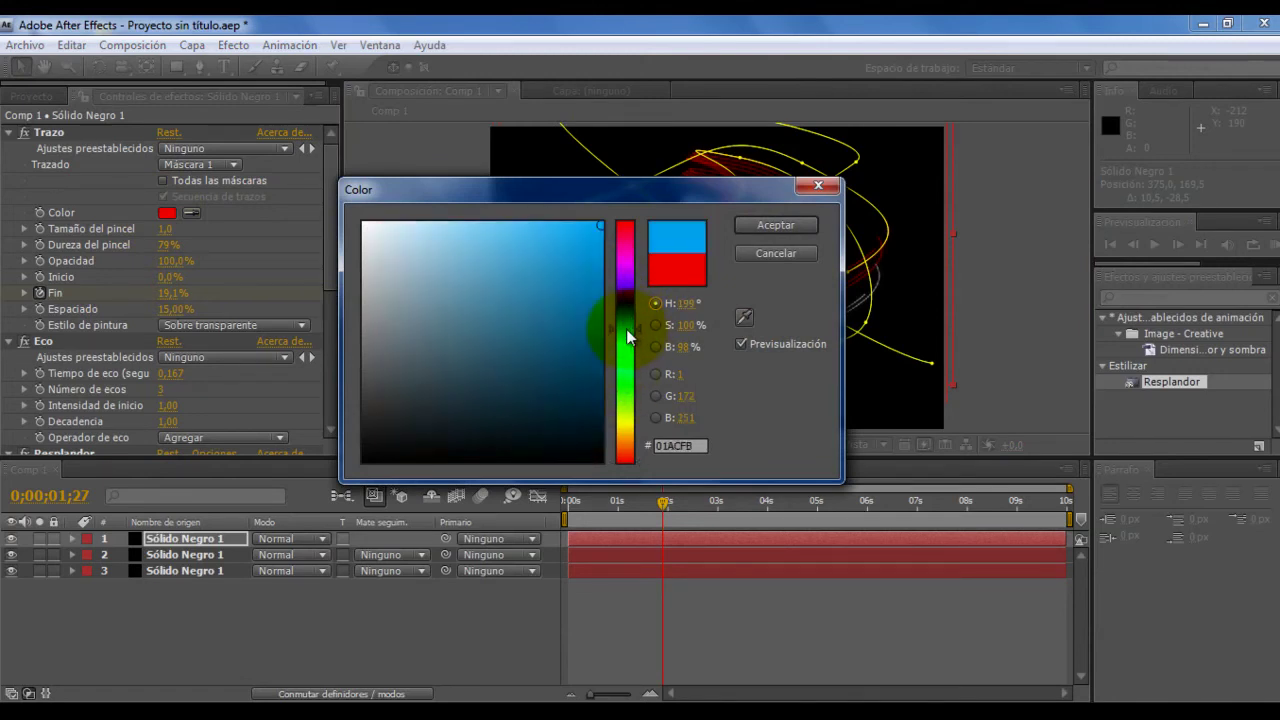
{"action": "left_click", "coordinate": [750, 221]}
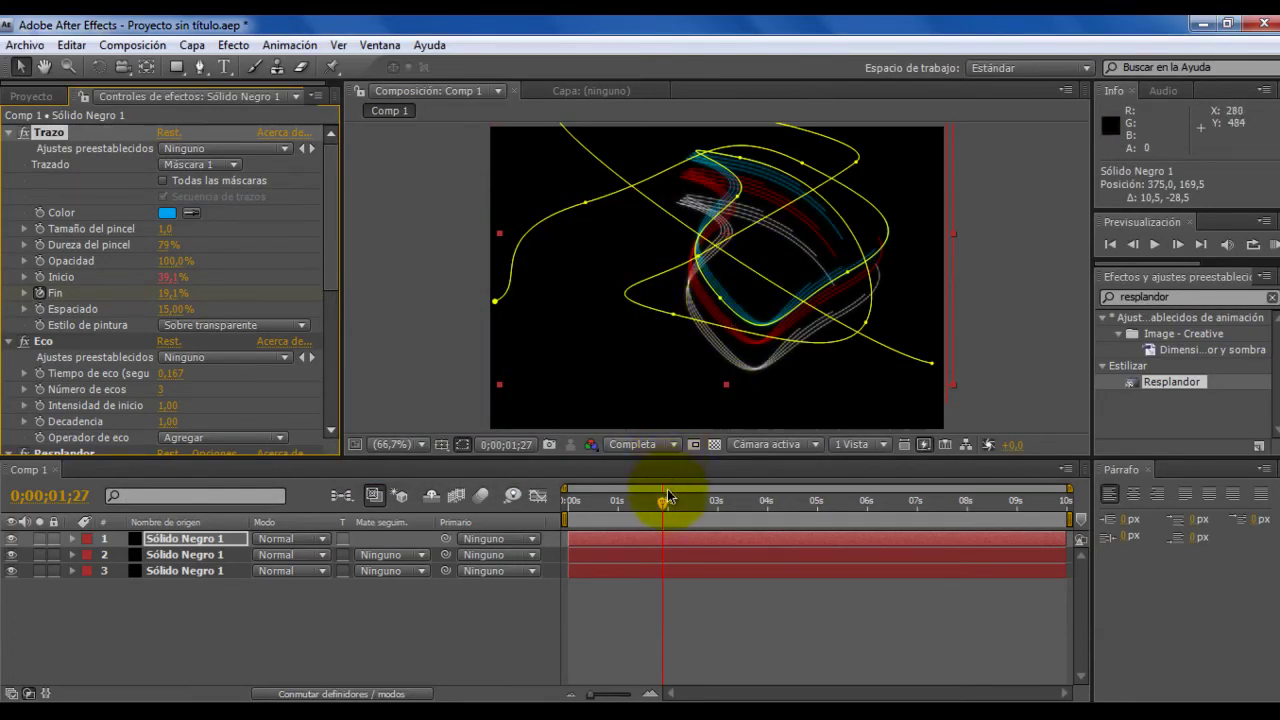
- Preview the red, blue and white ribbons, then select all three stroke layers
{"action": "mouse_move", "coordinate": [665, 507]}
{"action": "left_mouse_down"}
{"action": "mouse_move", "coordinate": [635, 514]}
{"action": "mouse_move", "coordinate": [687, 518]}
{"action": "left_mouse_up"}
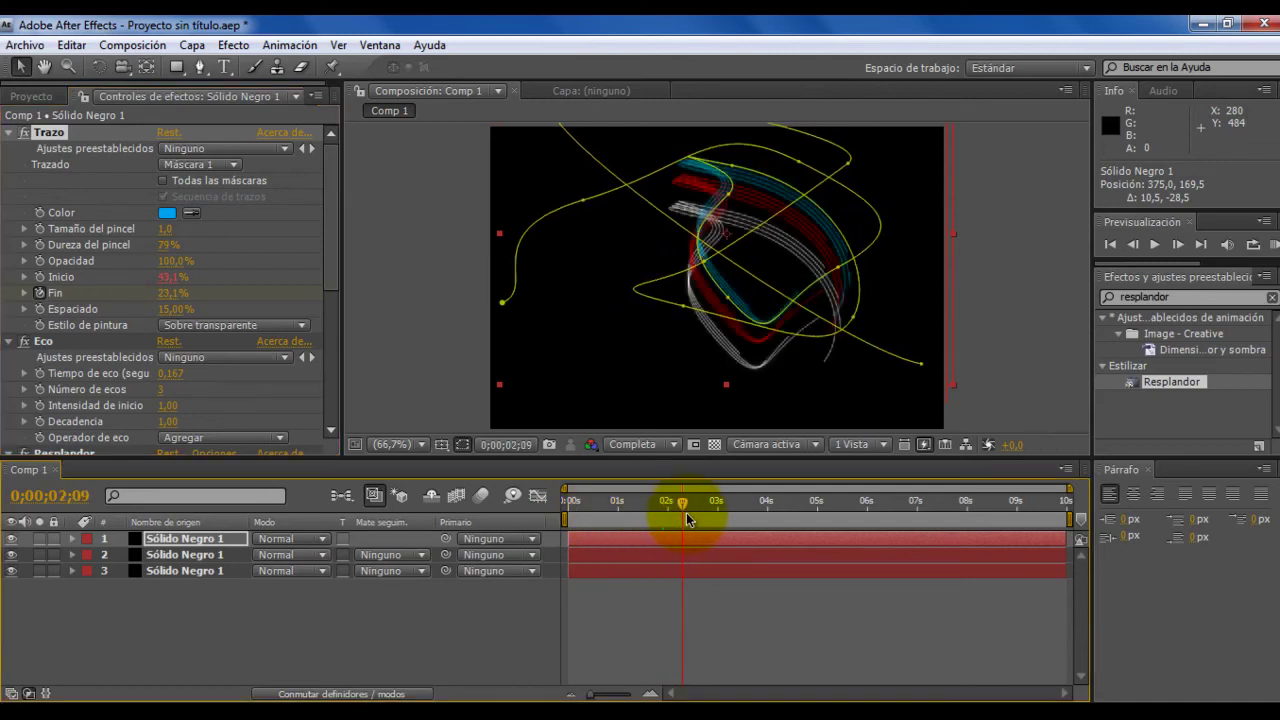
{"action": "key", "text": "space"}
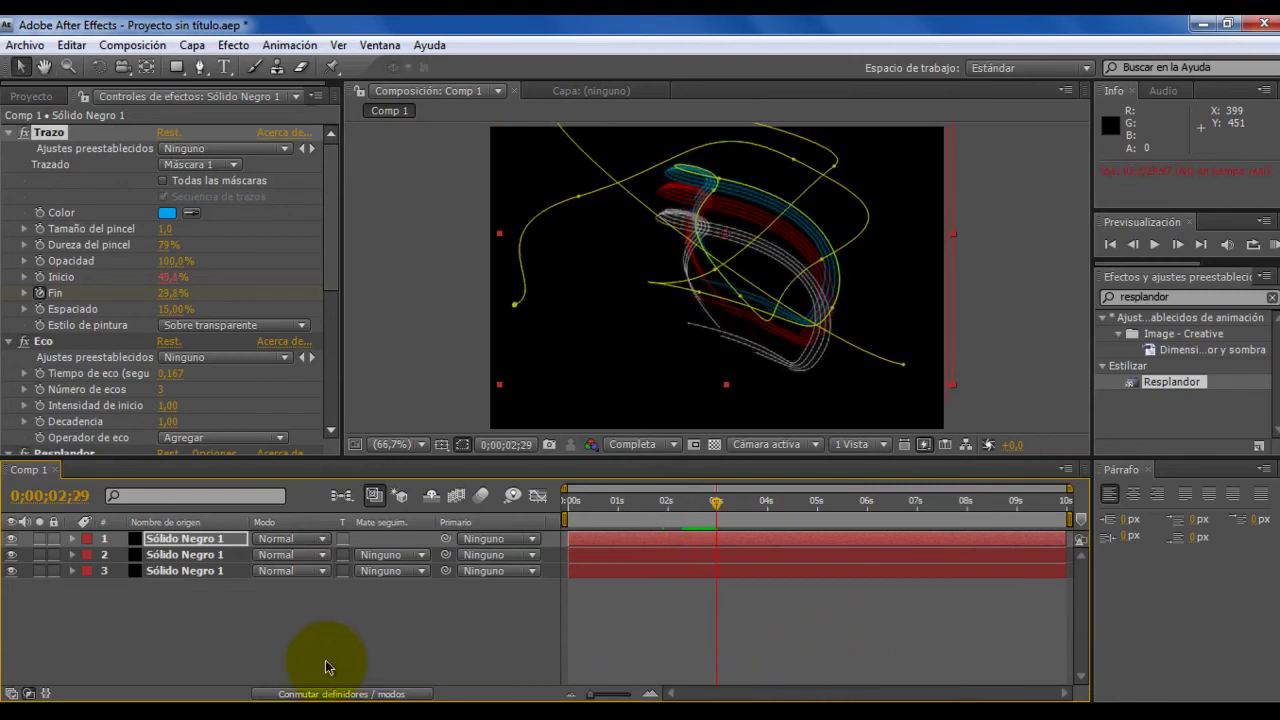
{"action": "left_click_drag", "start_coordinate": [195, 625], "coordinate": [110, 530]}
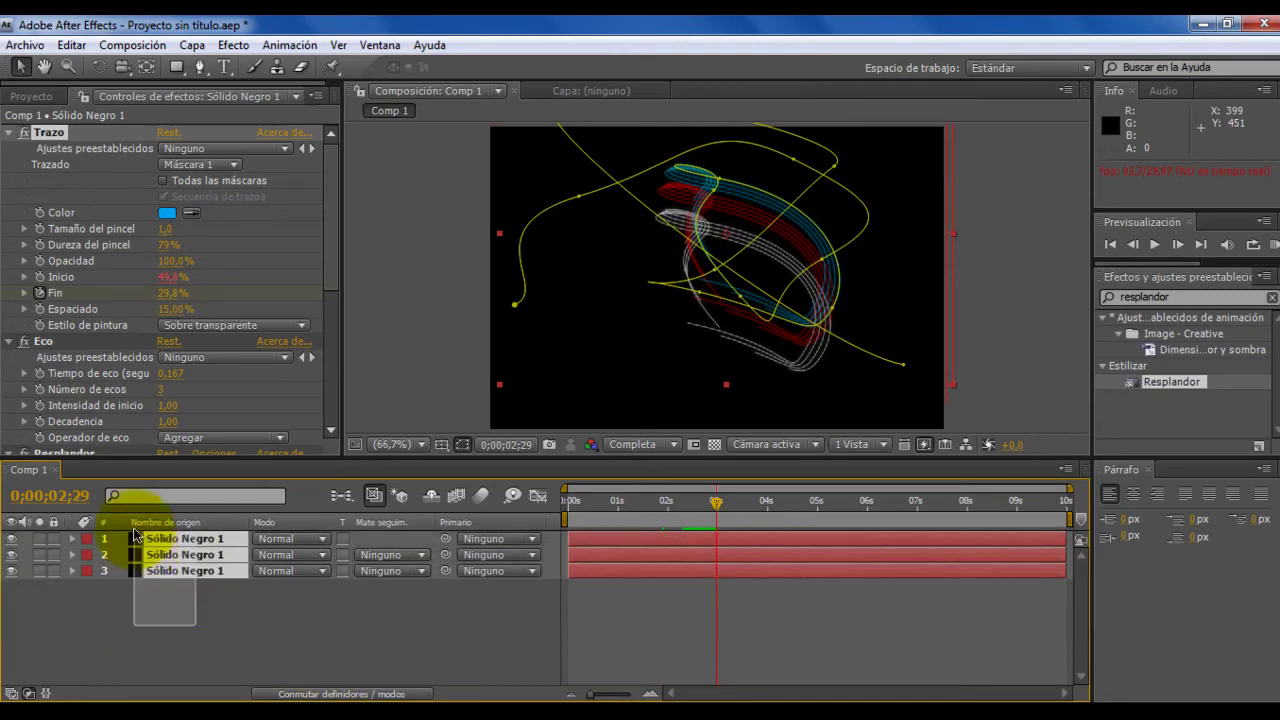
- Precompose the three stroke layers into a new composition named 'Lineas', moving all attributes
{"action": "left_click", "coordinate": [193, 47]}
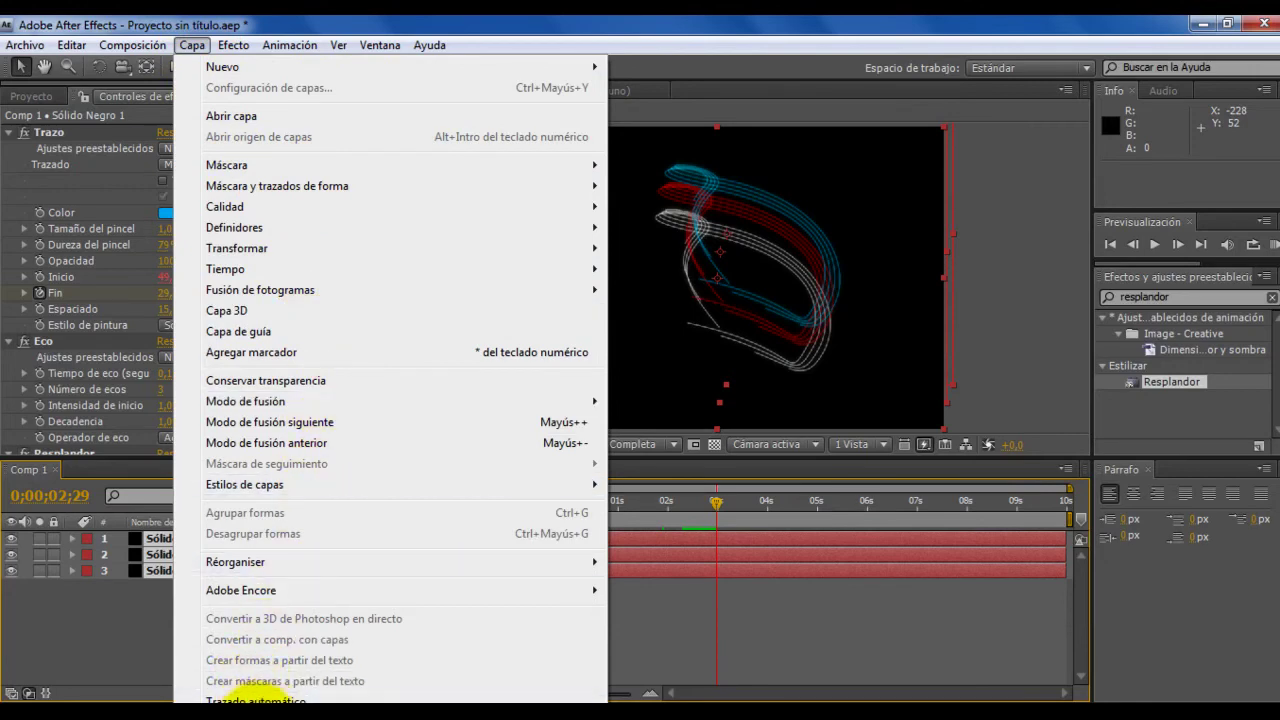
{"action": "left_click", "coordinate": [250, 700]}
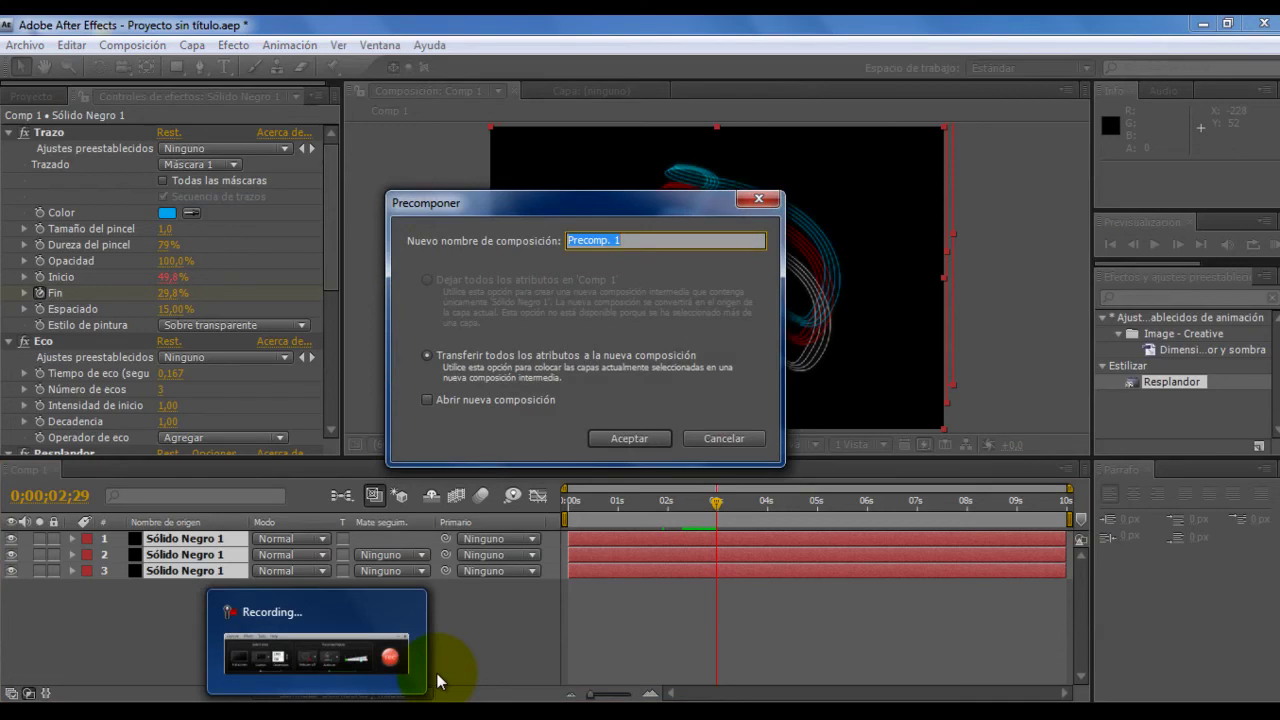
{"action": "type", "text": "Lineas"}
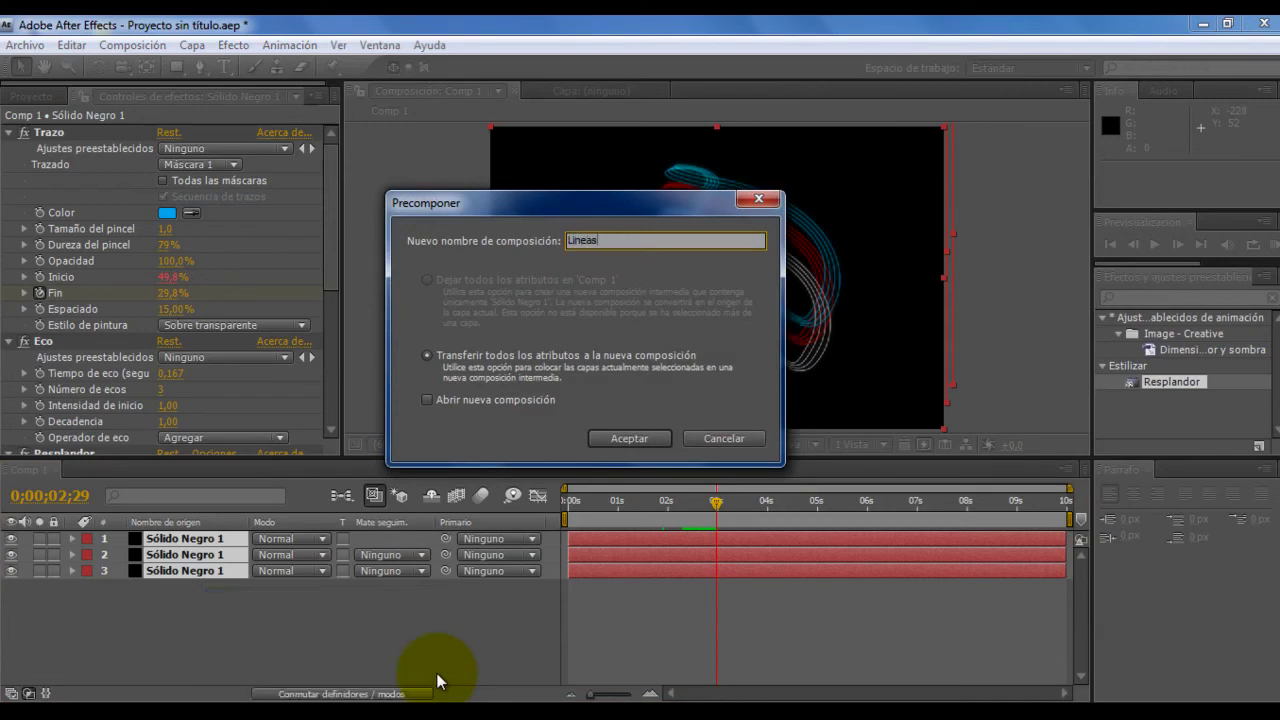
{"action": "key", "text": "Return"}
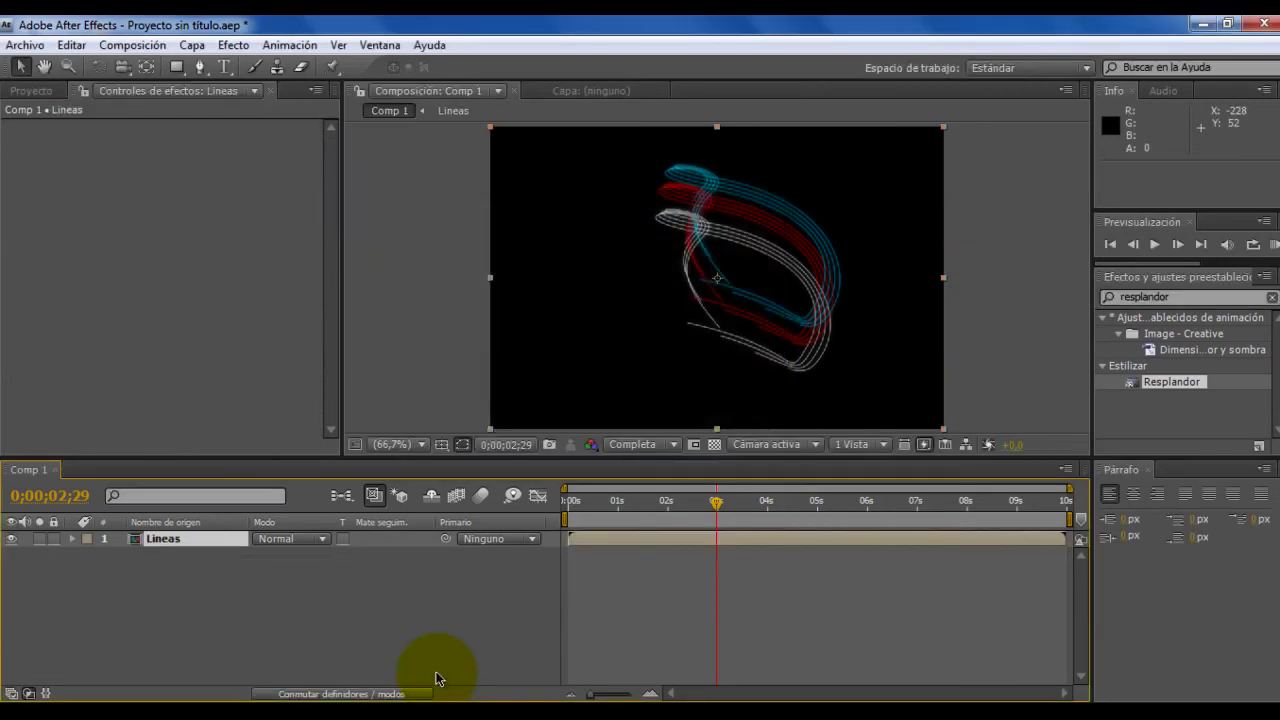
- Apply CC Kaleida to the Lineas layer and raise its Size to 99,0
{"action": "left_click_drag", "start_coordinate": [1195, 297], "coordinate": [1020, 299]}
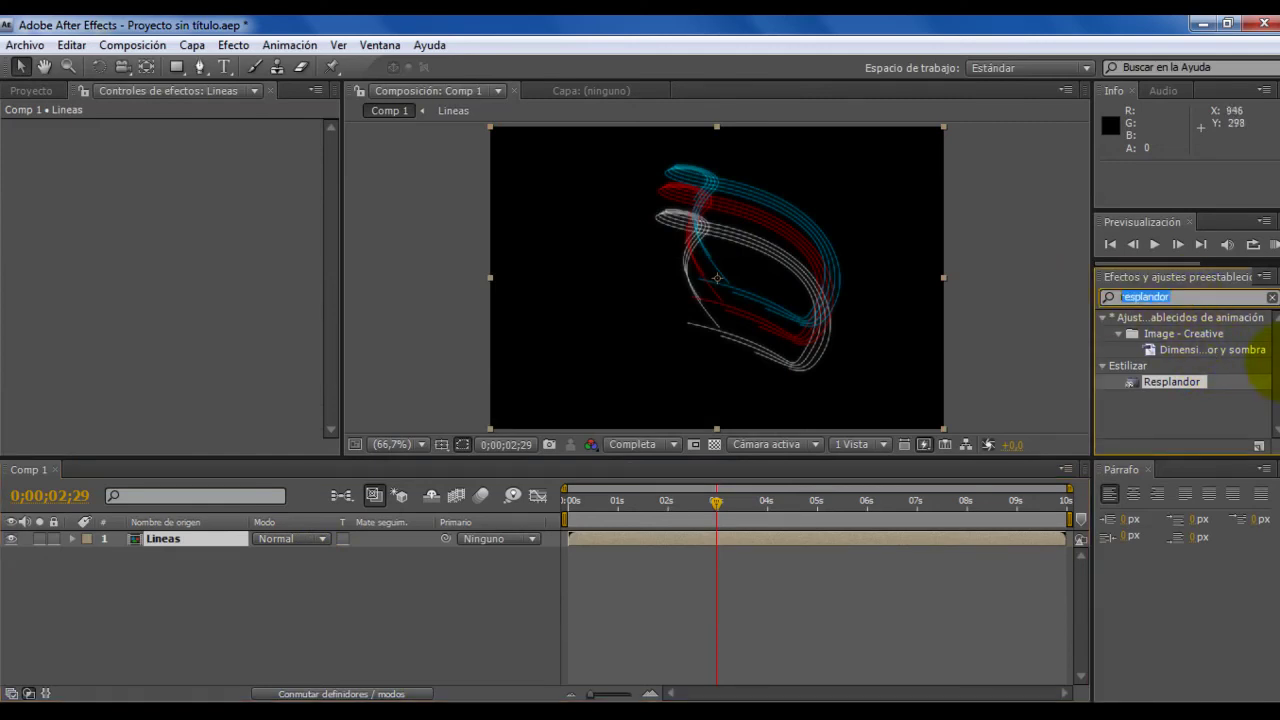
{"action": "type", "text": "kalei"}
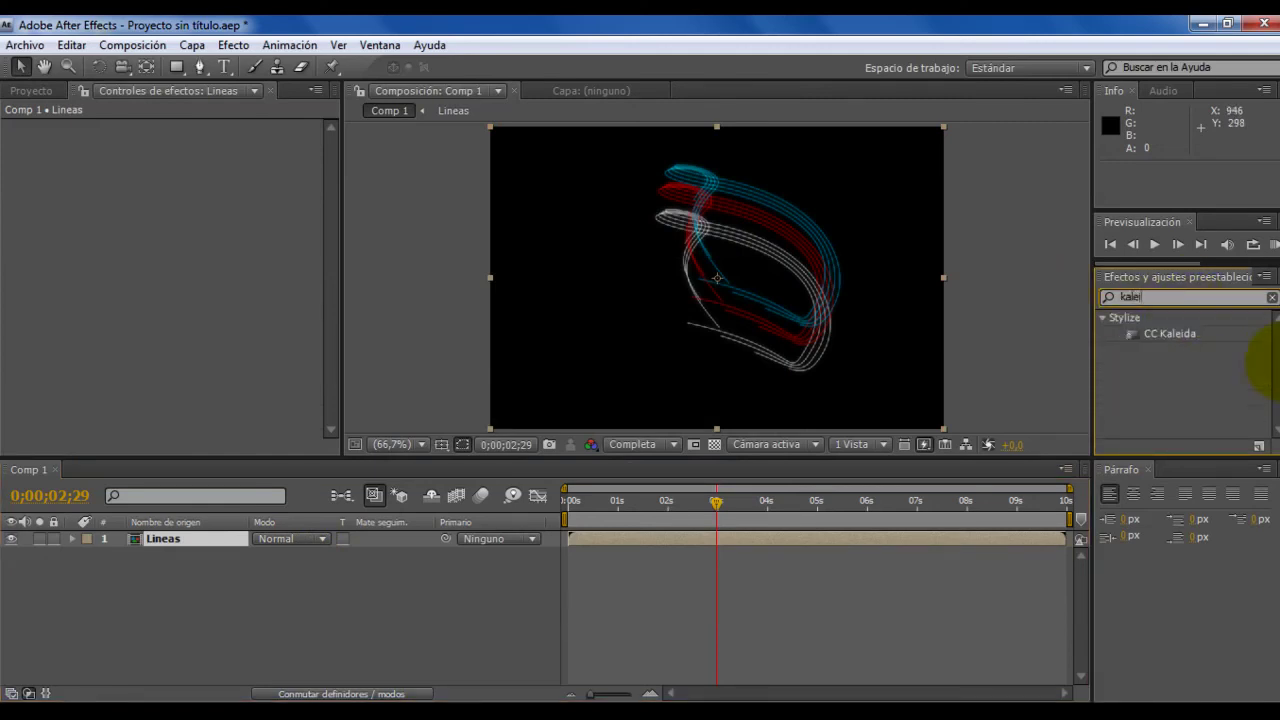
{"action": "mouse_move", "coordinate": [1172, 334]}
{"action": "left_mouse_down"}
{"action": "mouse_move", "coordinate": [262, 506]}
{"action": "mouse_move", "coordinate": [176, 539]}
{"action": "left_mouse_up"}
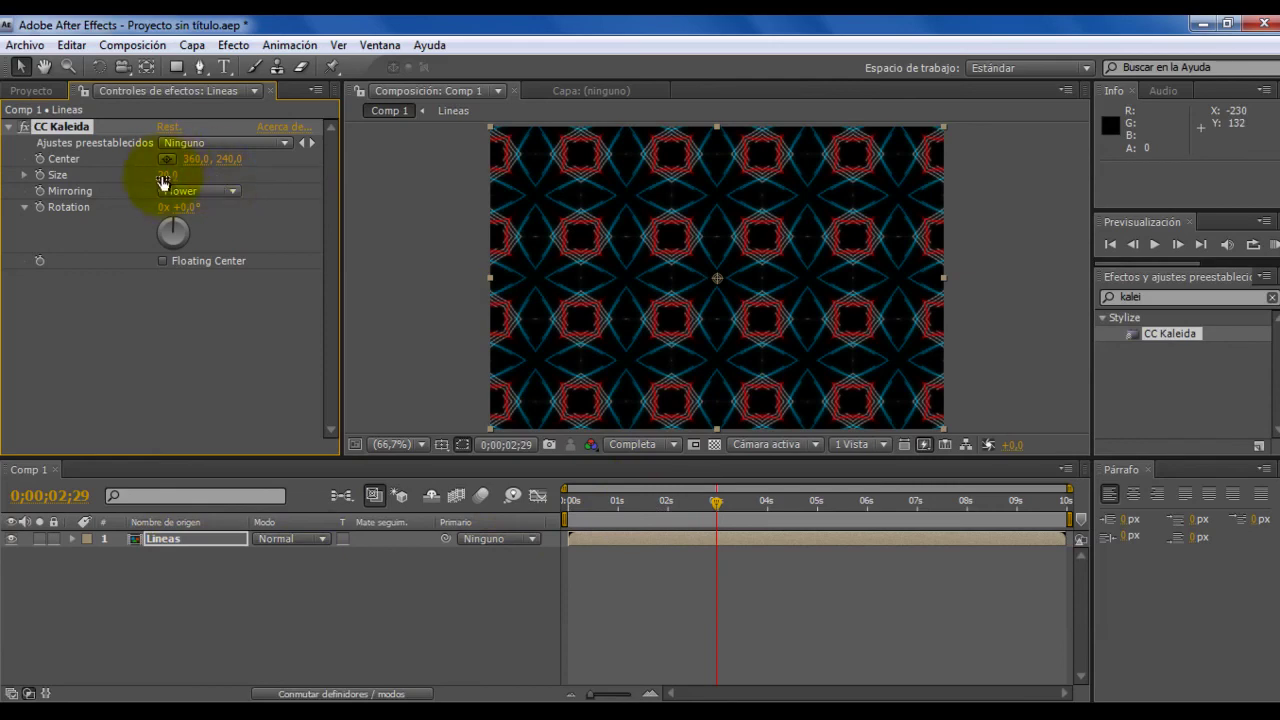
{"action": "mouse_move", "coordinate": [168, 175]}
{"action": "left_mouse_down"}
{"action": "mouse_move", "coordinate": [343, 203]}
{"action": "mouse_move", "coordinate": [563, 271]}
{"action": "mouse_move", "coordinate": [513, 282]}
{"action": "mouse_move", "coordinate": [577, 325]}
{"action": "left_mouse_up"}
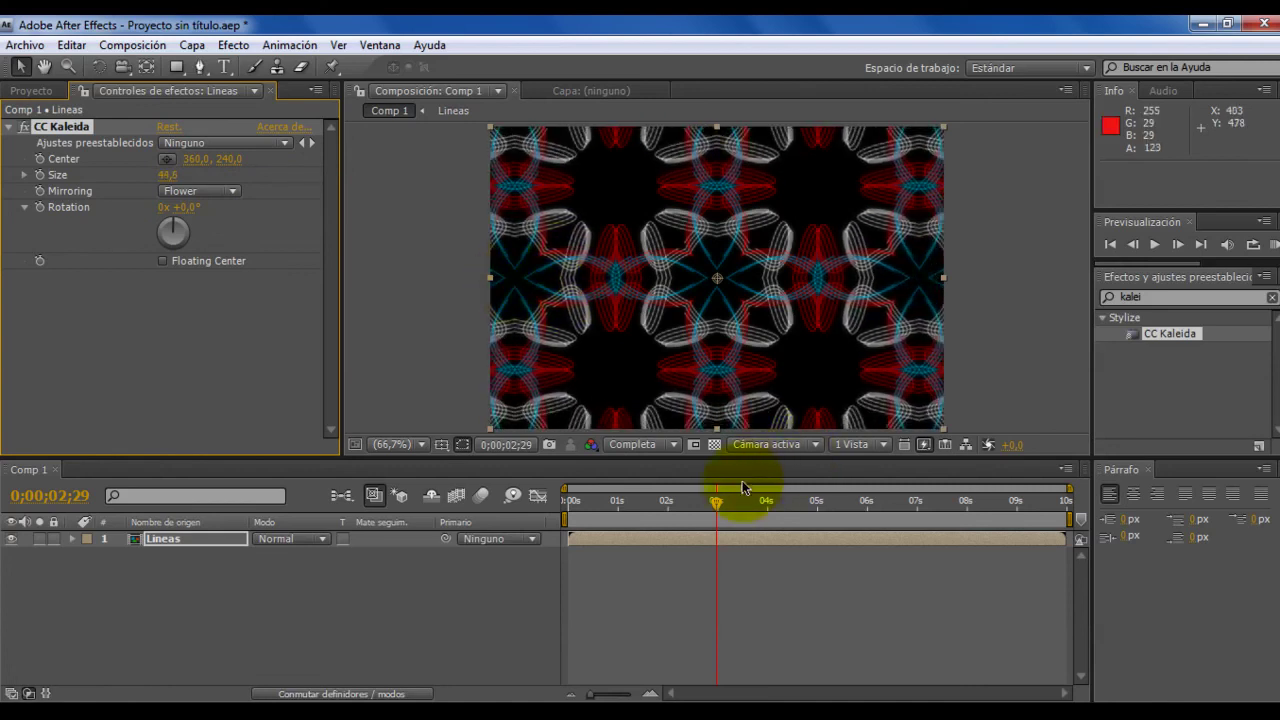
- Move the Comp 1 current-time indicator back to 0;00;00;00
{"action": "left_click_drag", "start_coordinate": [714, 508], "coordinate": [568, 500]}
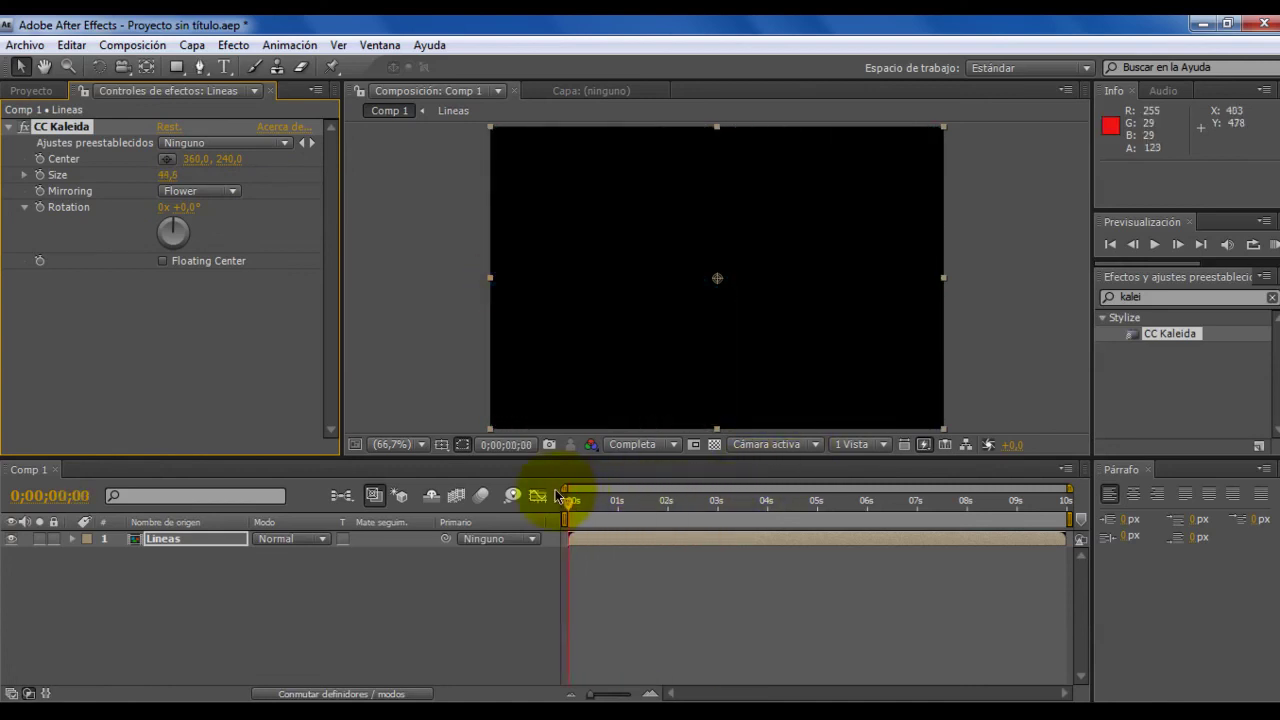